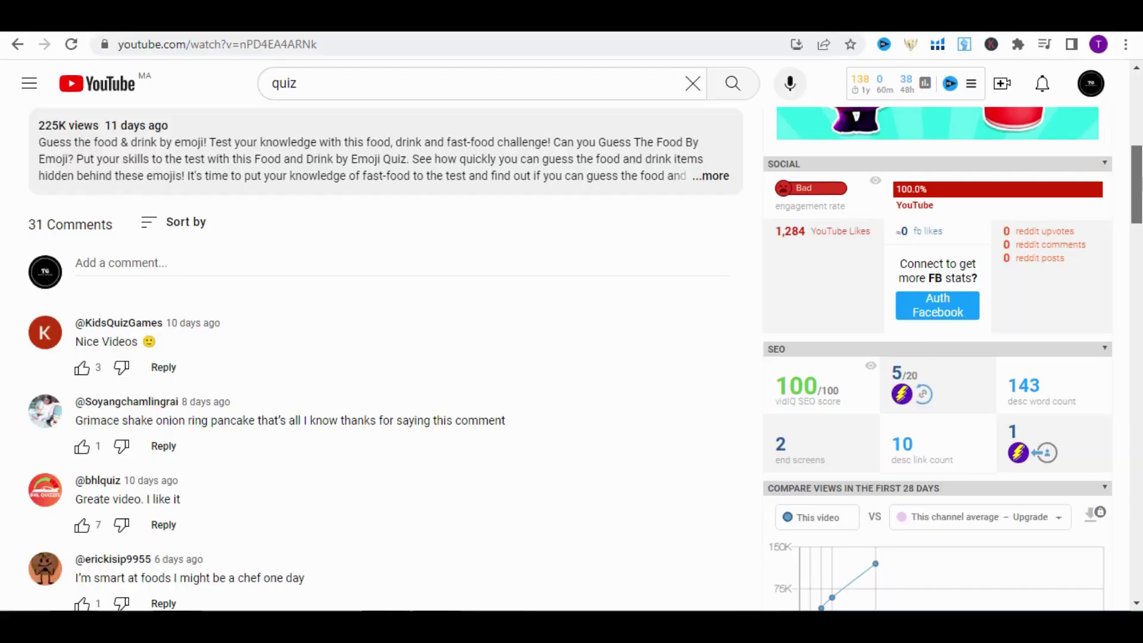
# - Ask ChatGPT for a numbered table of 15 actors with one-word movie hints
pyautogui.scroll(-5, 416, 357)
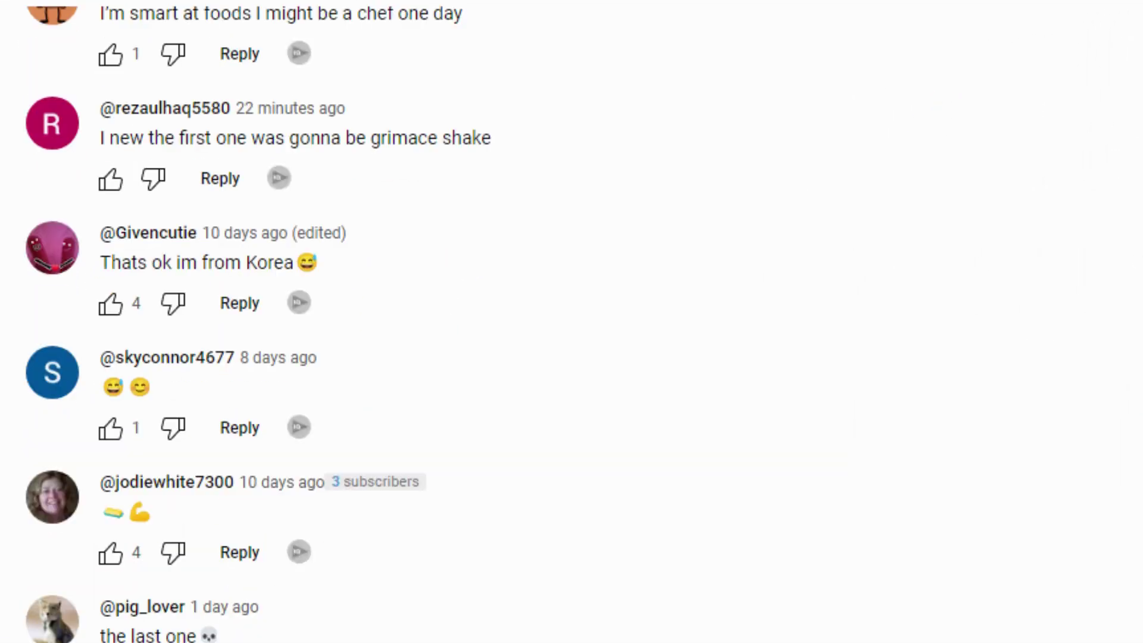
pyautogui.scroll(-3, 572, 322)
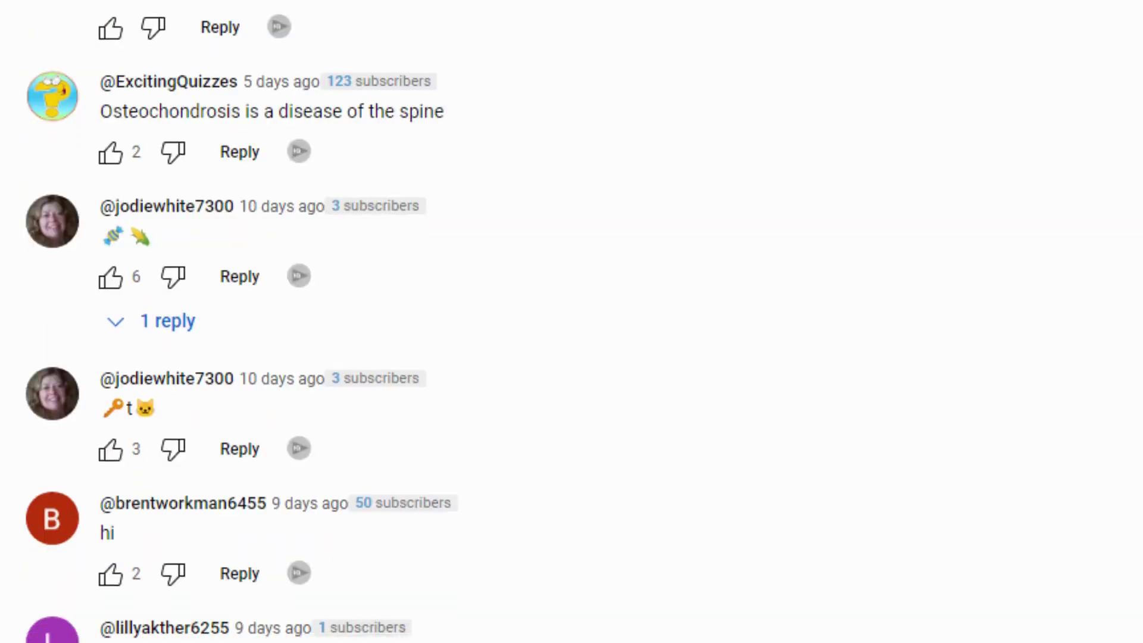
pyautogui.scroll(-8, 571, 321)
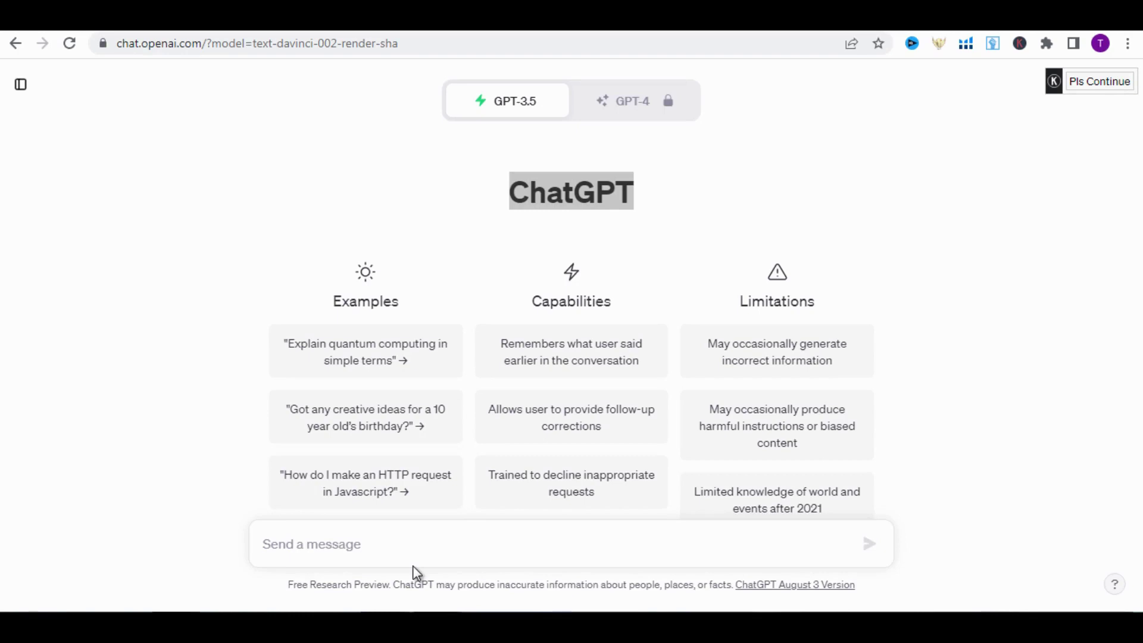
pyautogui.click(419, 557)
pyautogui.write("give me 15 famous actors and actress and a hint to each actor in table of 3 columns; numbers on the first column (this style: 1), hint on the second (one word), and the actor names on the third column, Don't repeat any actor.")
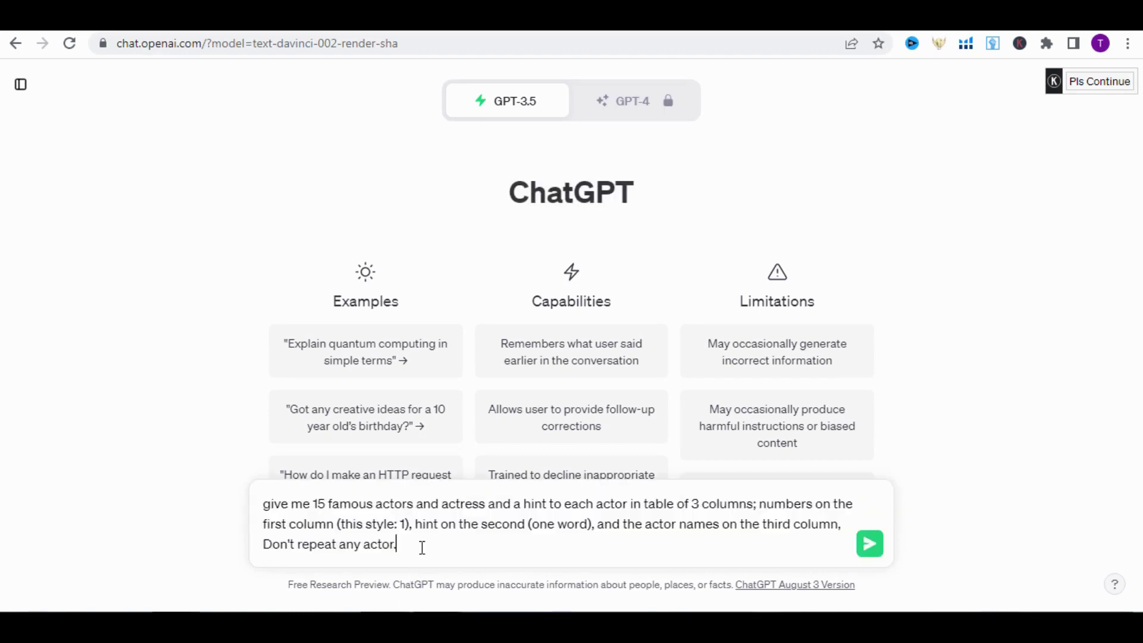
pyautogui.click(869, 543)
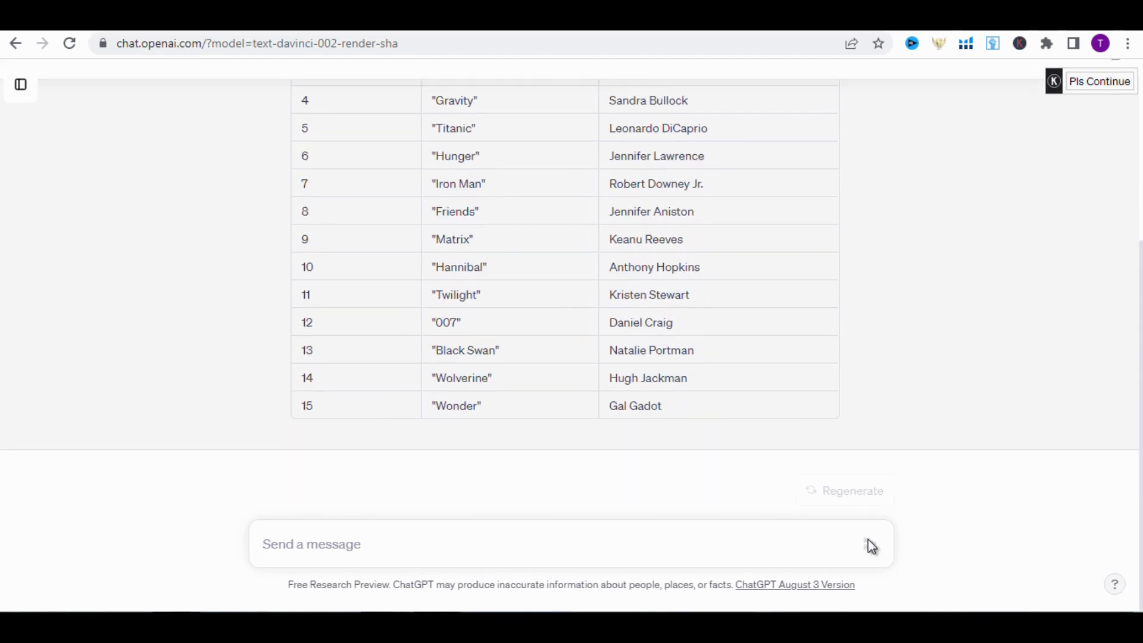
# - Send the follow-up requesting a plain list of the actor names, each ending in a period
pyautogui.write('list of the actors in the order above and add a period at the end of each.')
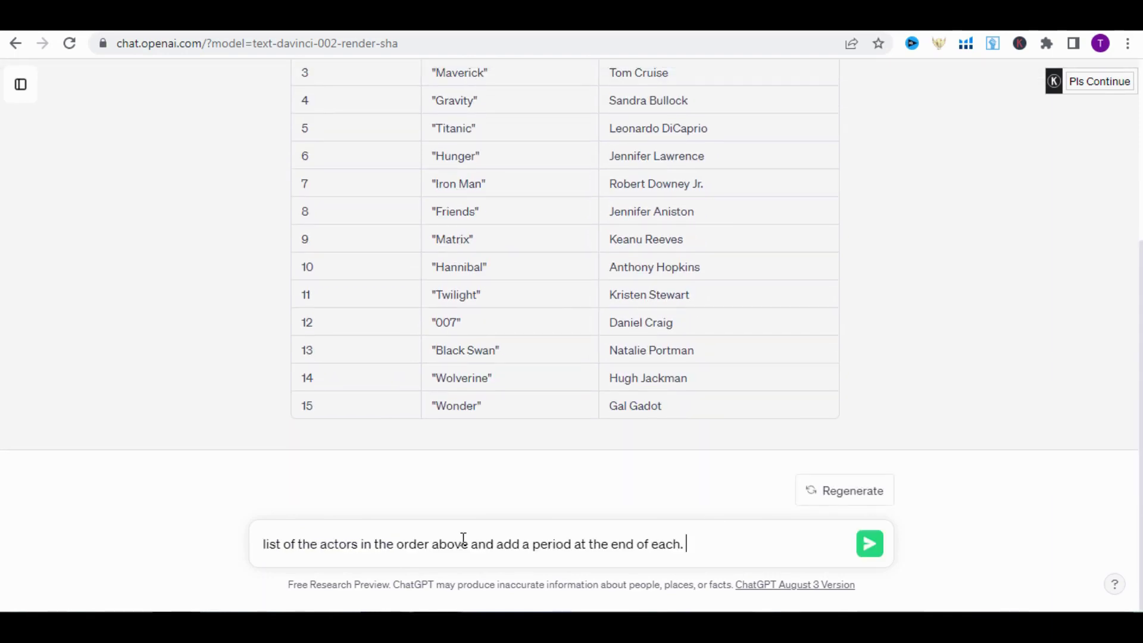
pyautogui.press('Return')
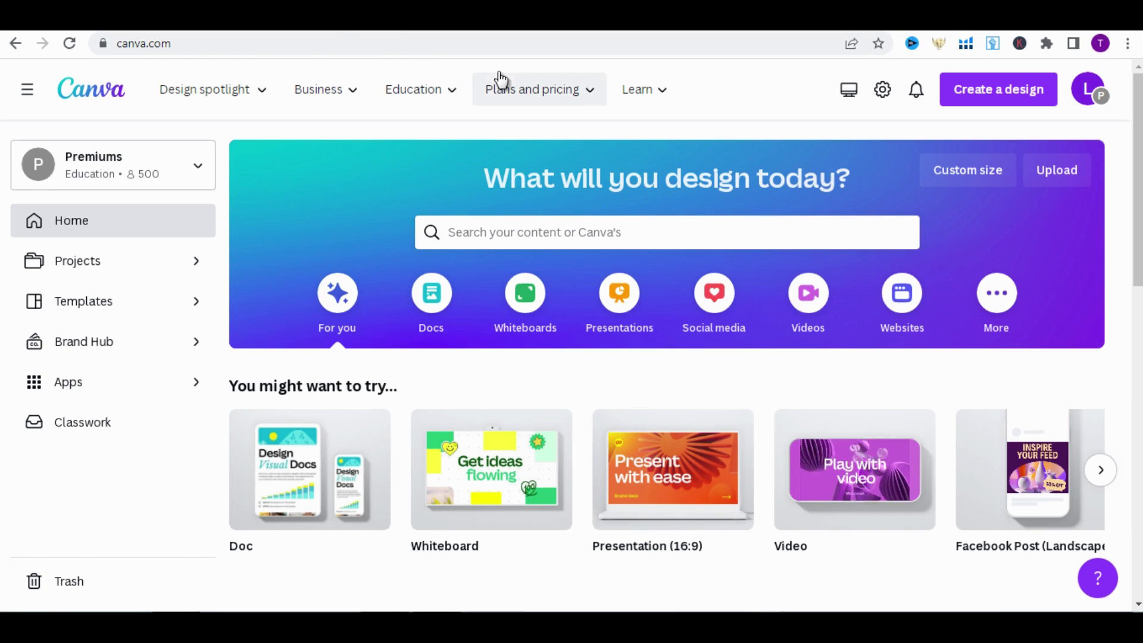
pyautogui.click(498, 84)
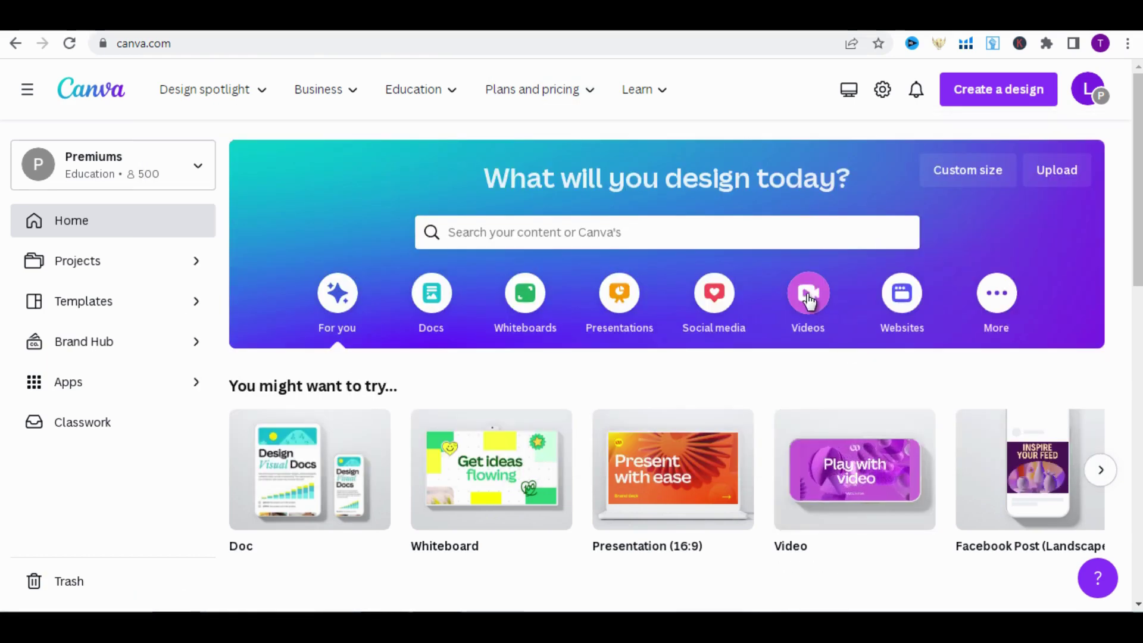
# - Start a video design and apply the Pink Blue Green Gradient video found by searching 'green background'
pyautogui.click(808, 294)
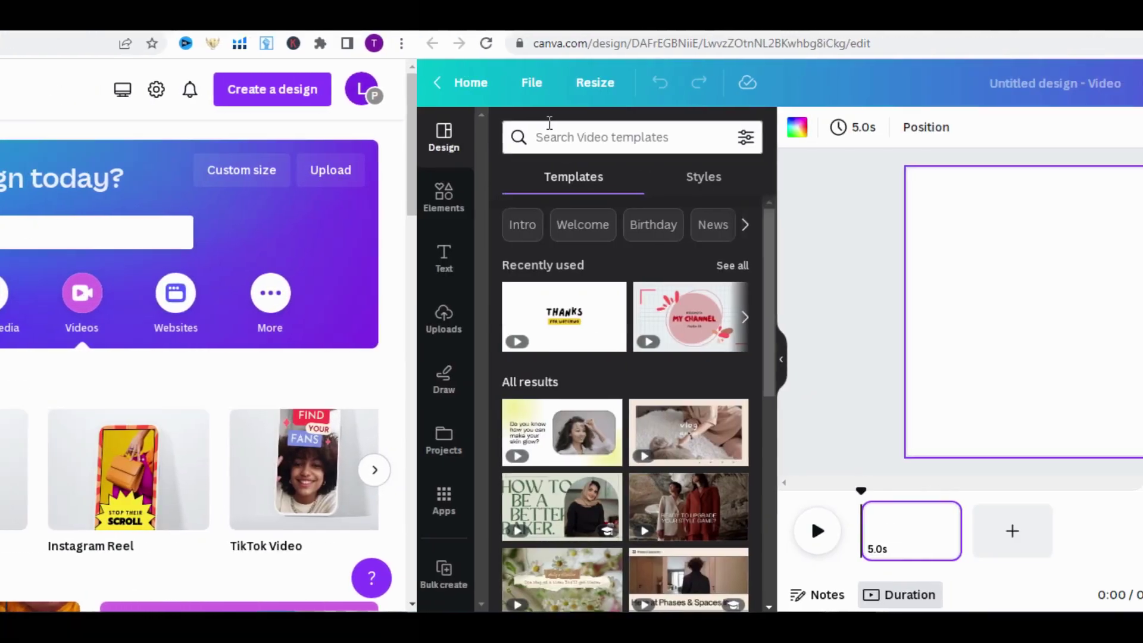
pyautogui.click(557, 143)
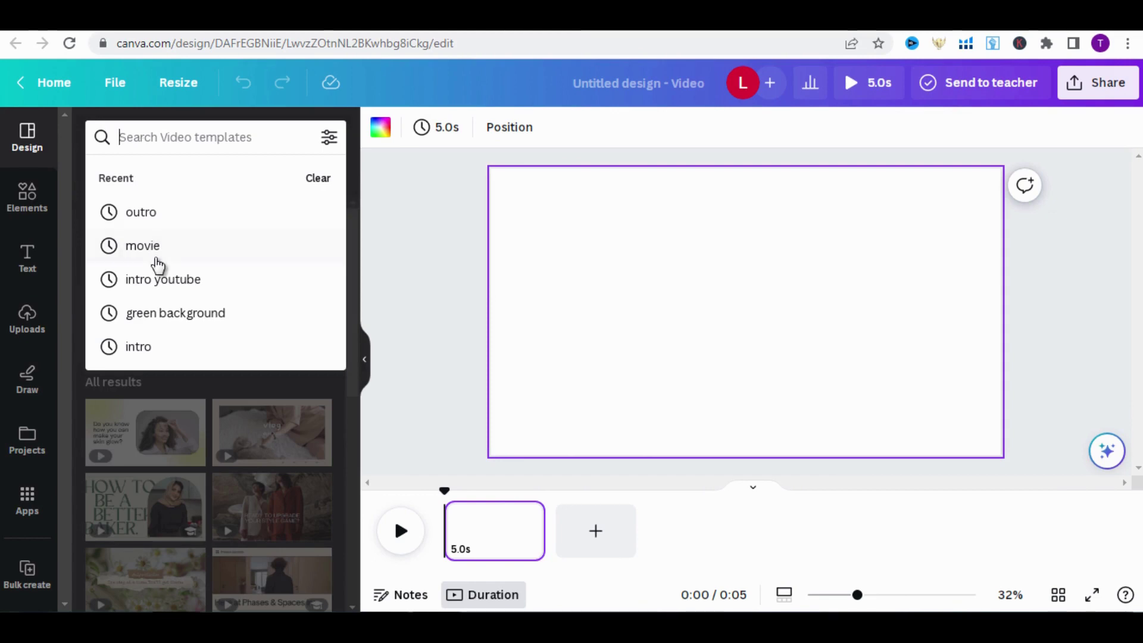
pyautogui.click(185, 316)
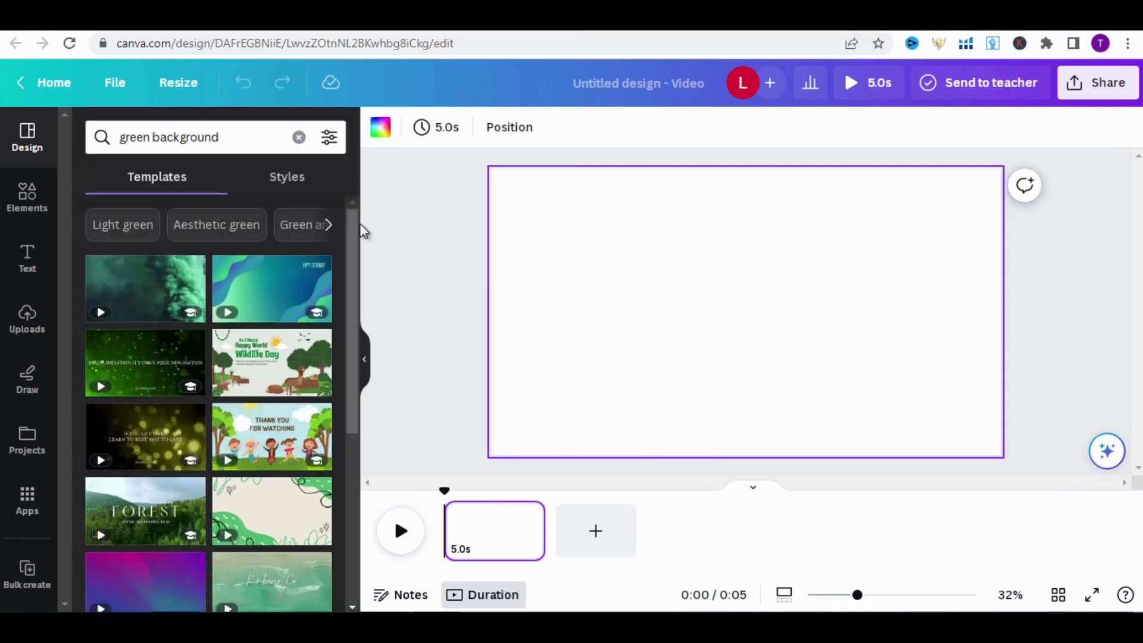
pyautogui.moveTo(354, 237); pyautogui.dragTo(351, 306)
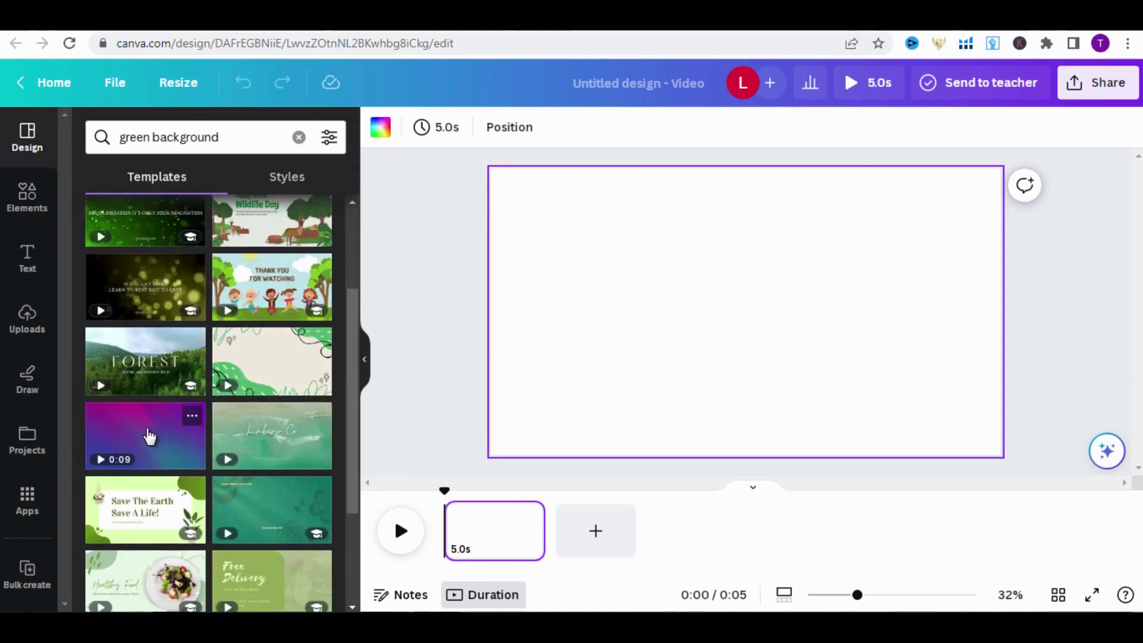
pyautogui.click(148, 436)
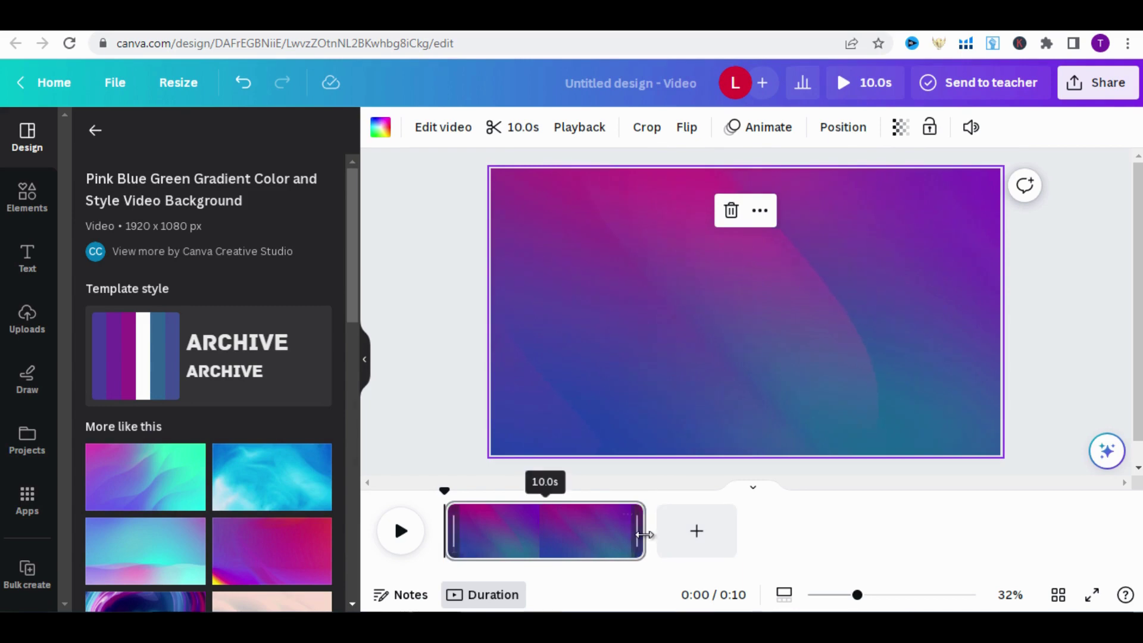
# - Add a heading reading 'Guess The Actor By Their Movie' and move it near the top
pyautogui.click(27, 259)
pyautogui.click(244, 350)
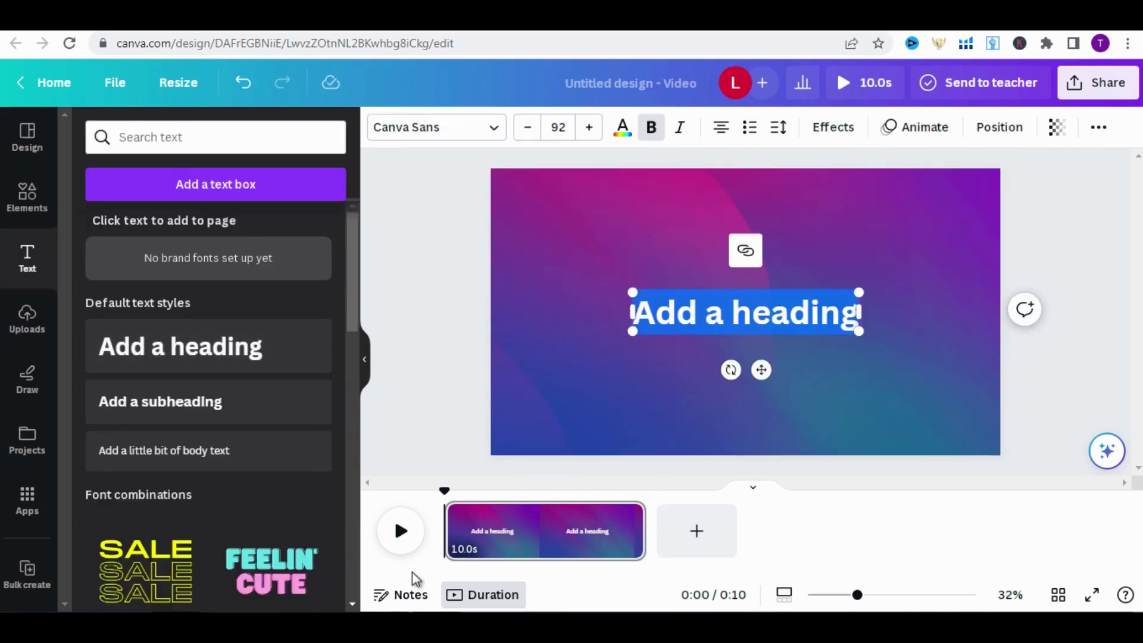
pyautogui.write('Guess The Actor By Their Movie')
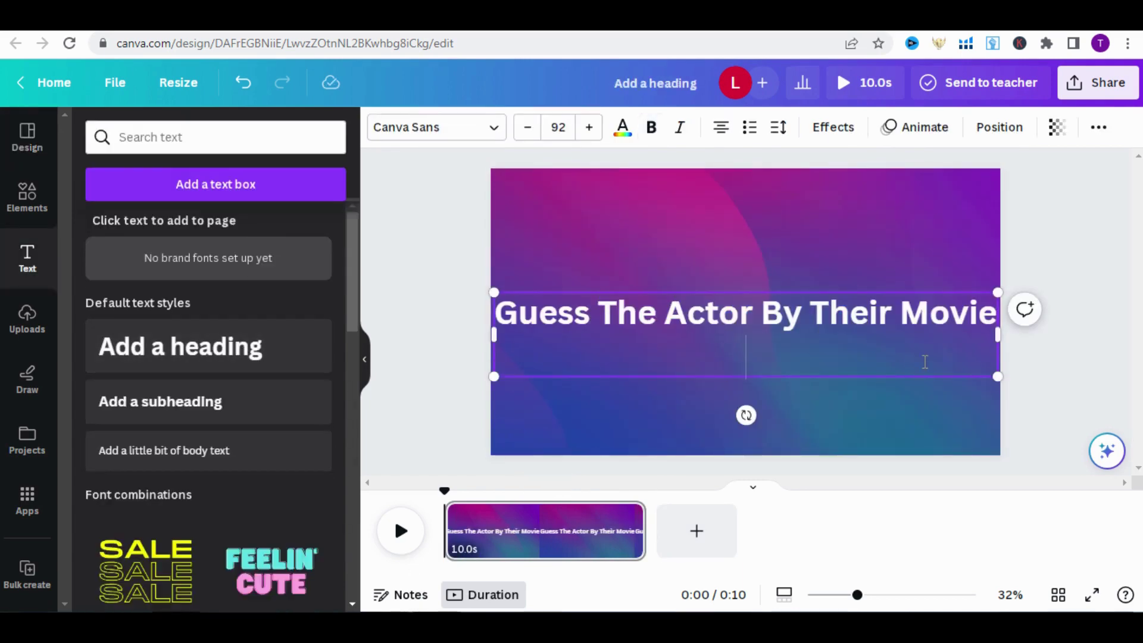
pyautogui.hotkey('ctrl', 'a')
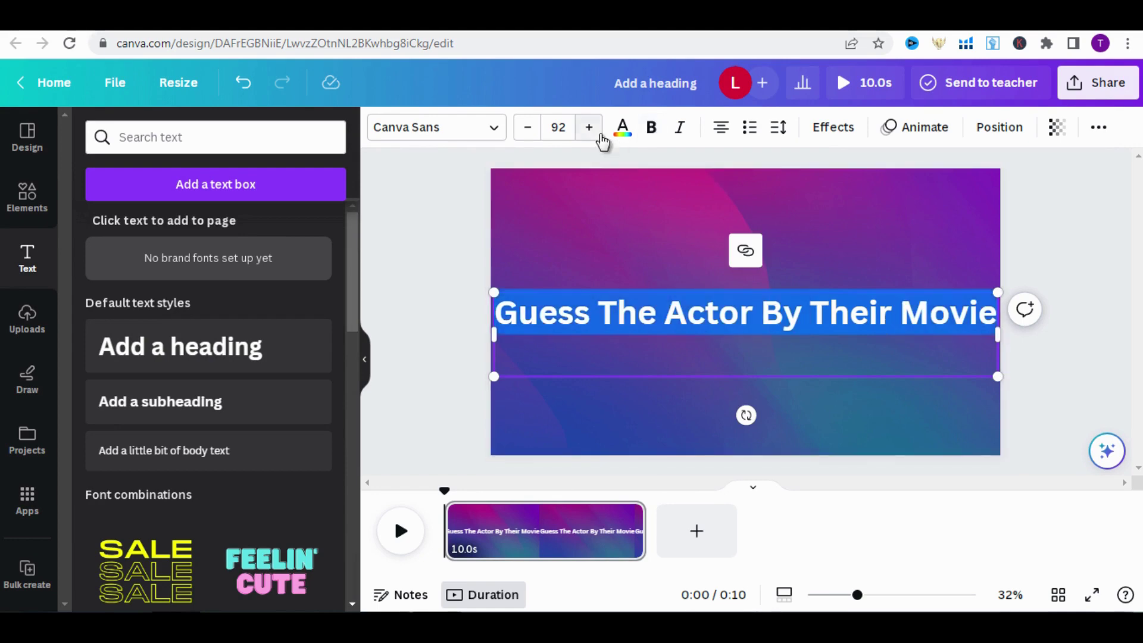
pyautogui.moveTo(619, 300); pyautogui.dragTo(576, 187)
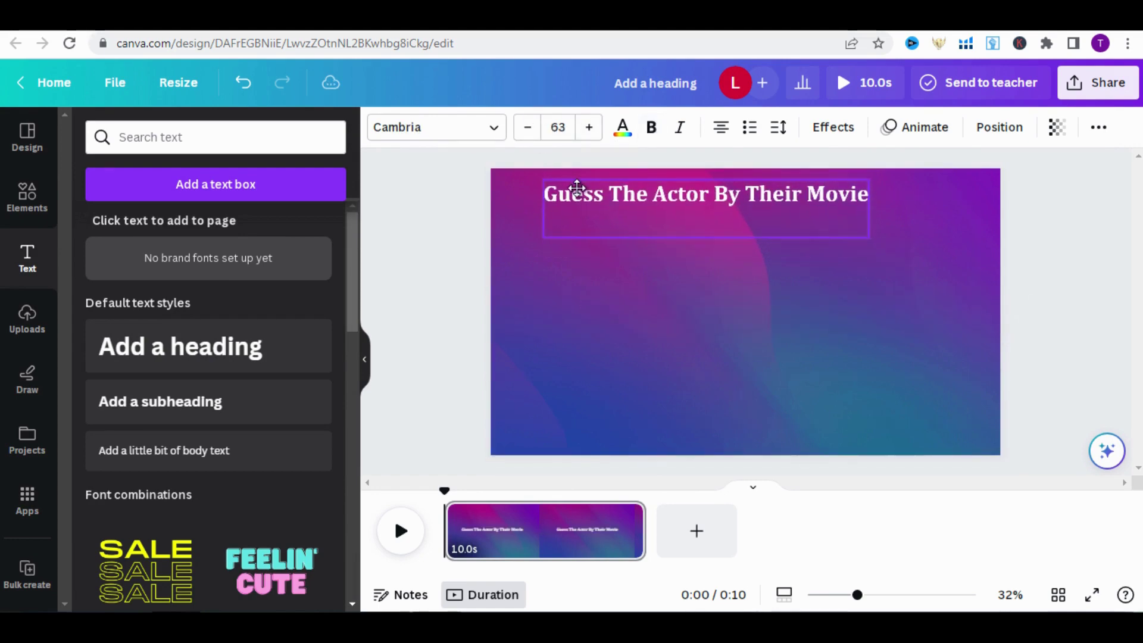
# - Wrap the heading onto two lines, left-align it, and set line spacing to 0.96
pyautogui.moveTo(869, 209); pyautogui.dragTo(724, 225)
pyautogui.click(722, 129)
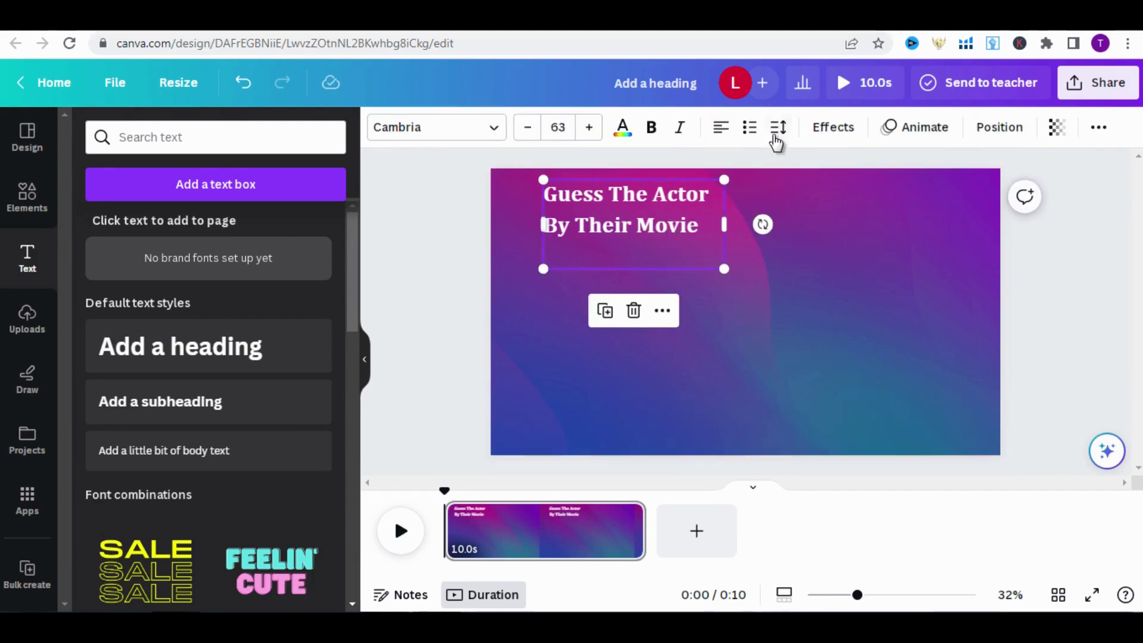
pyautogui.click(778, 128)
pyautogui.moveTo(867, 248); pyautogui.dragTo(825, 246)
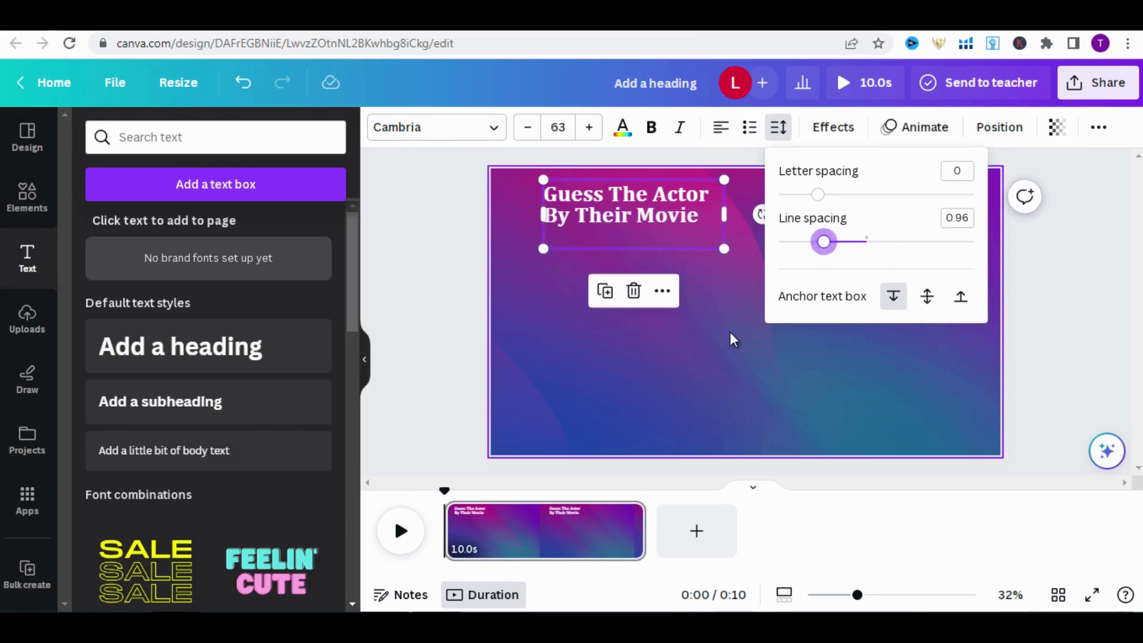
pyautogui.click(762, 359)
pyautogui.click(426, 324)
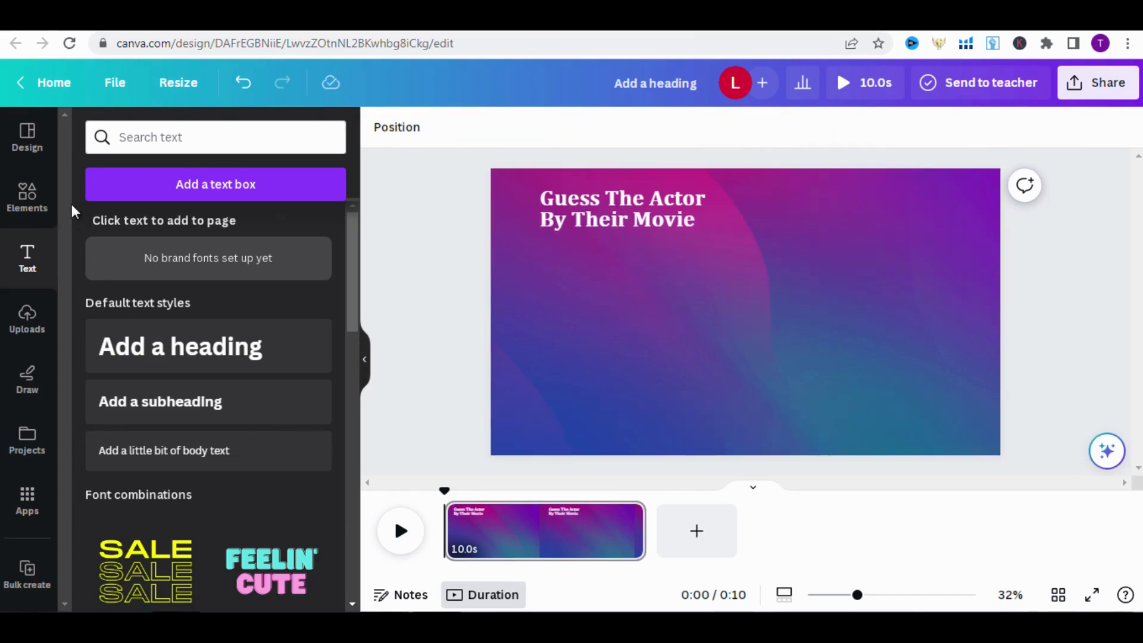
# - Draw a flattened black rectangle with a solid border beside the heading
pyautogui.click(25, 196)
pyautogui.click(141, 140)
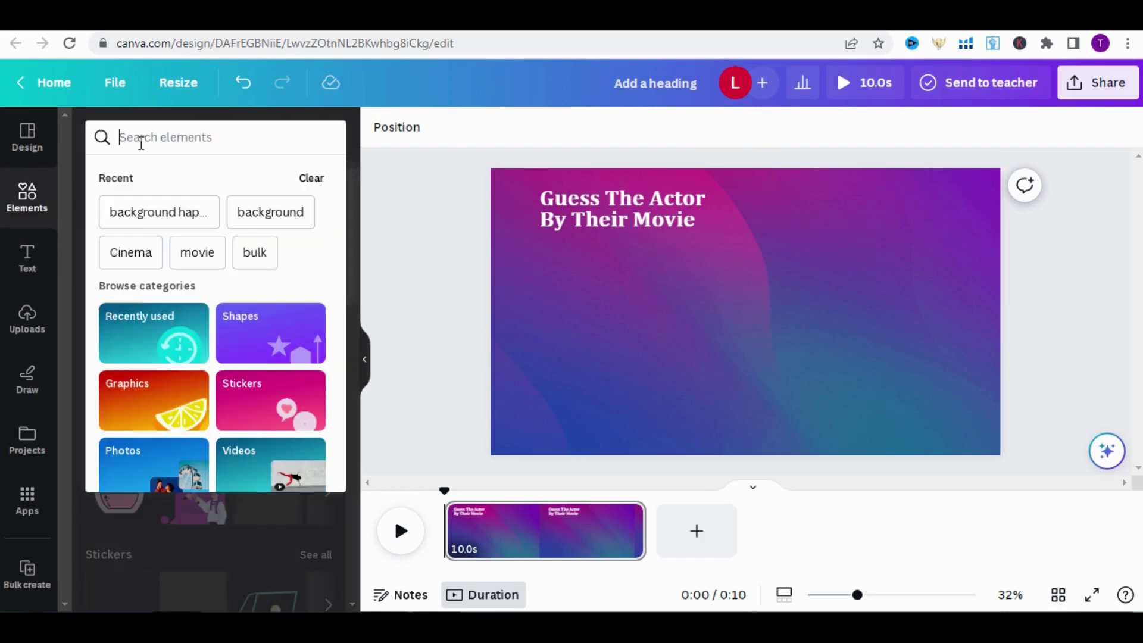
pyautogui.press('Escape')
pyautogui.press('r')
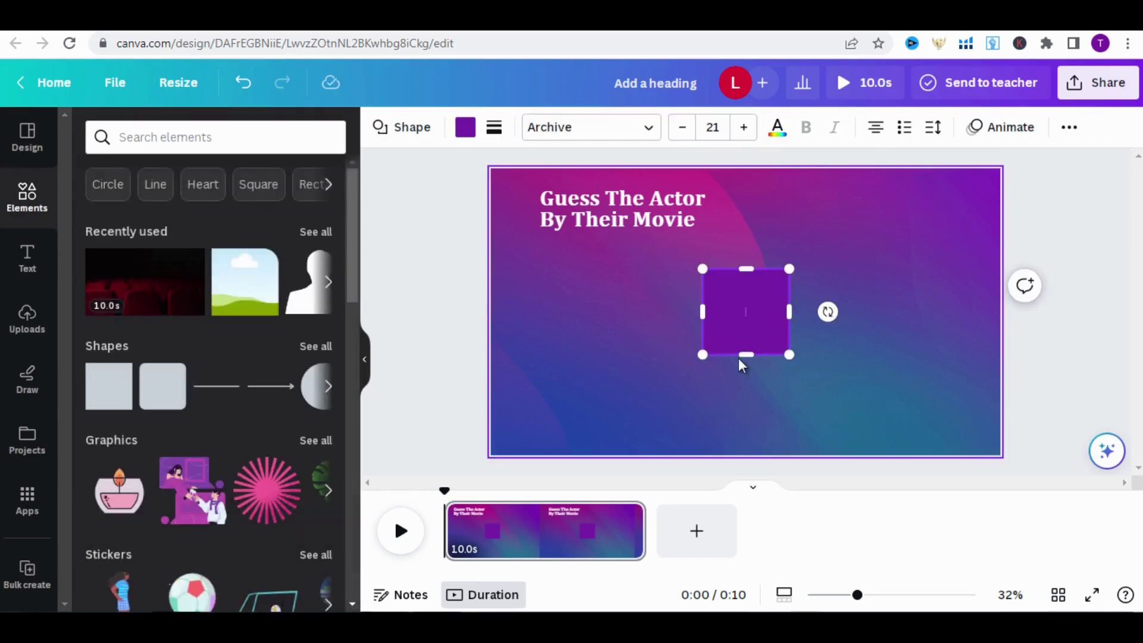
pyautogui.moveTo(748, 352); pyautogui.dragTo(505, 227)
pyautogui.click(465, 127)
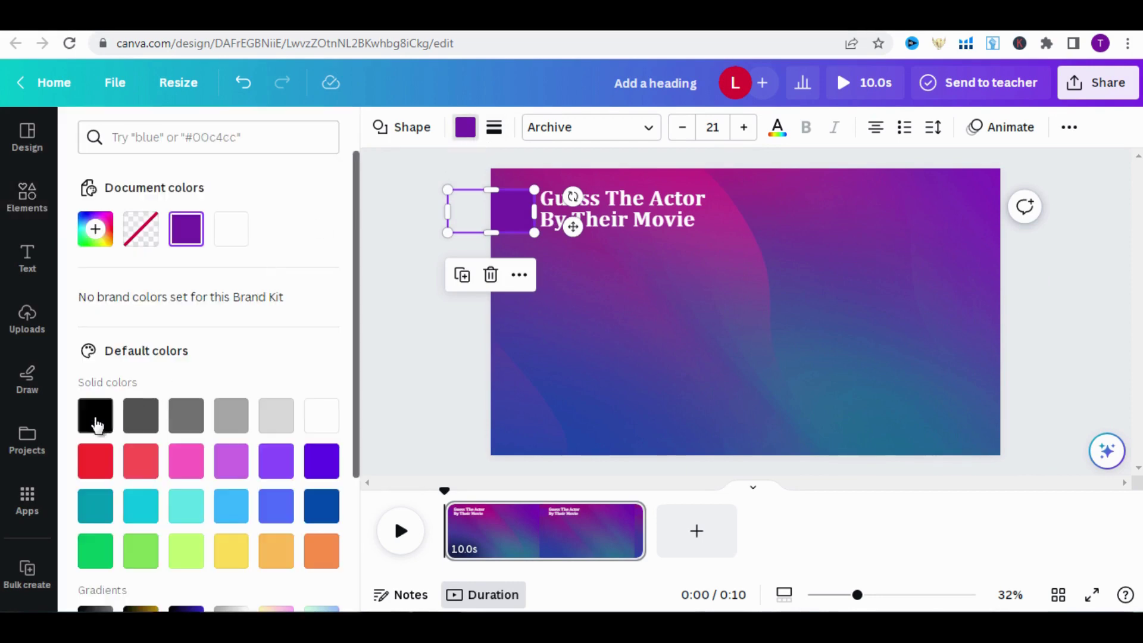
pyautogui.click(95, 416)
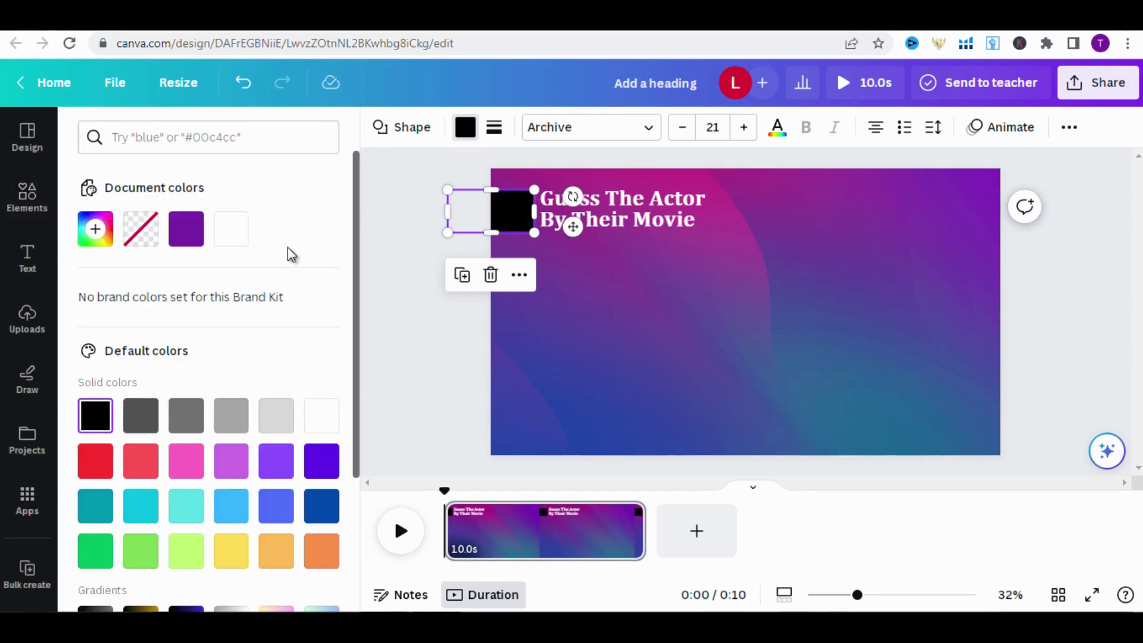
pyautogui.click(495, 129)
pyautogui.click(550, 179)
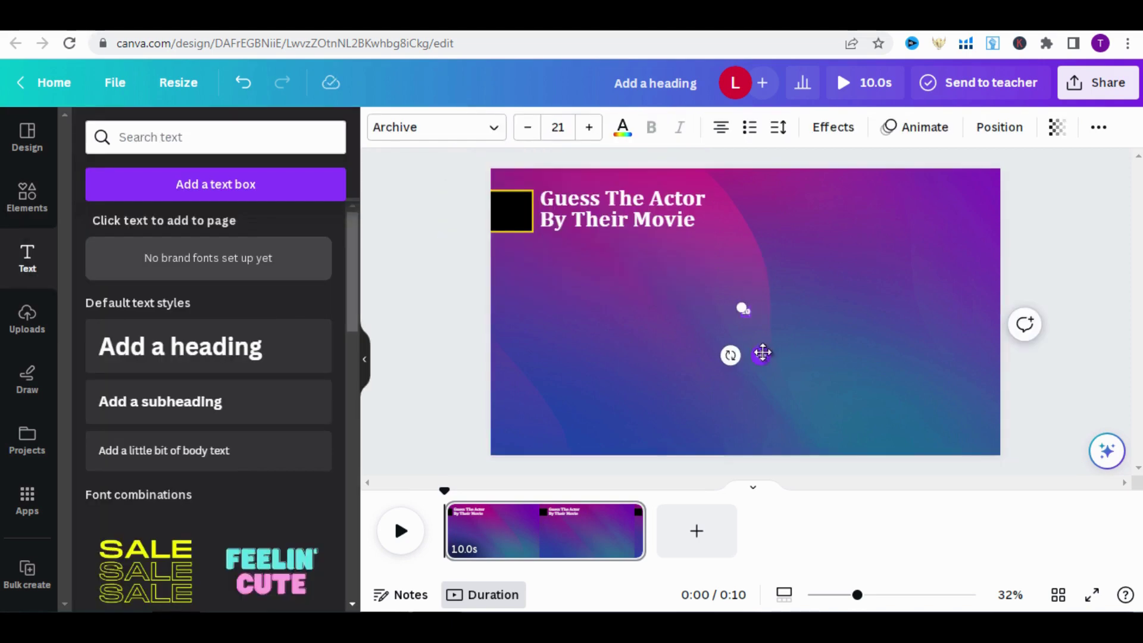
# - Place the 10 number inside the black box, colour it yellow, and set it in Cambria
pyautogui.moveTo(760, 356); pyautogui.dragTo(520, 251)
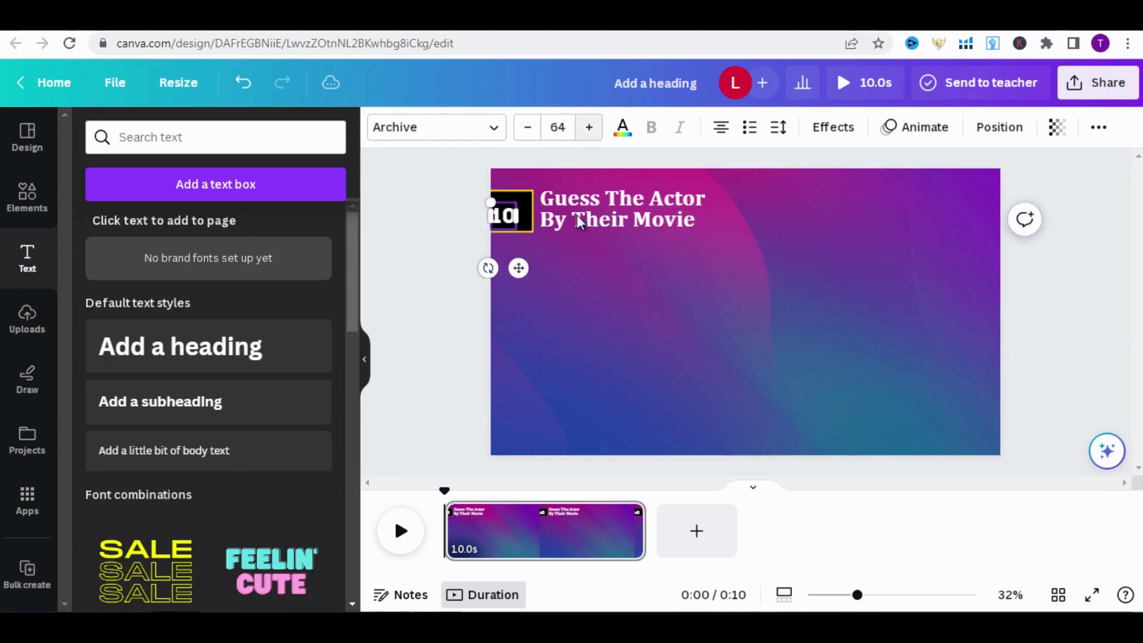
pyautogui.click(522, 273)
pyautogui.click(512, 211)
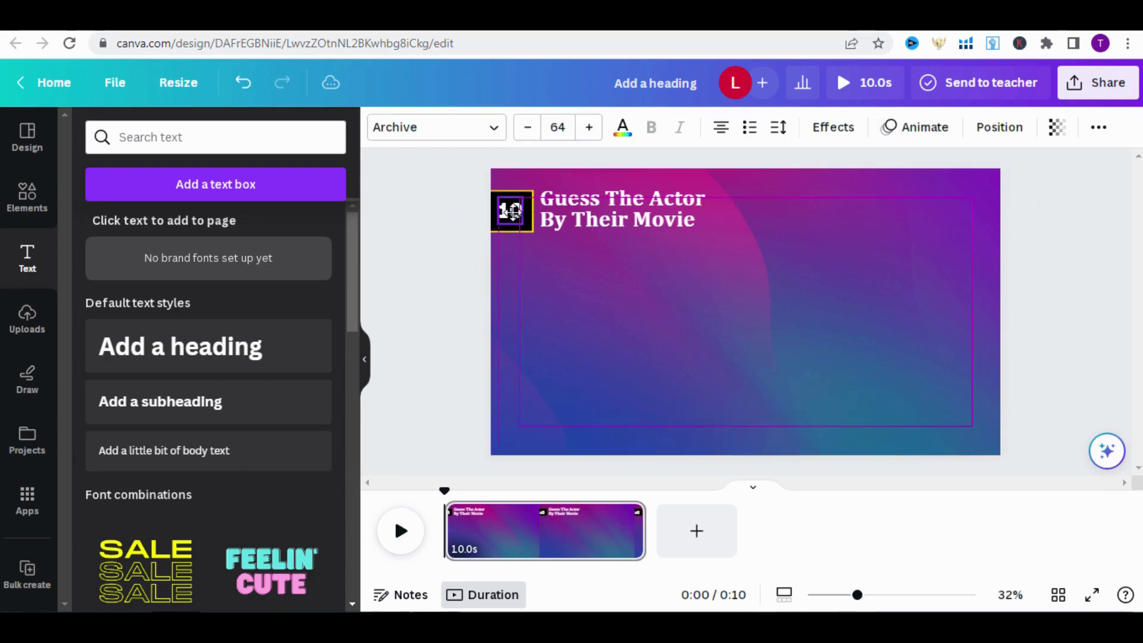
pyautogui.click(622, 127)
pyautogui.click(187, 226)
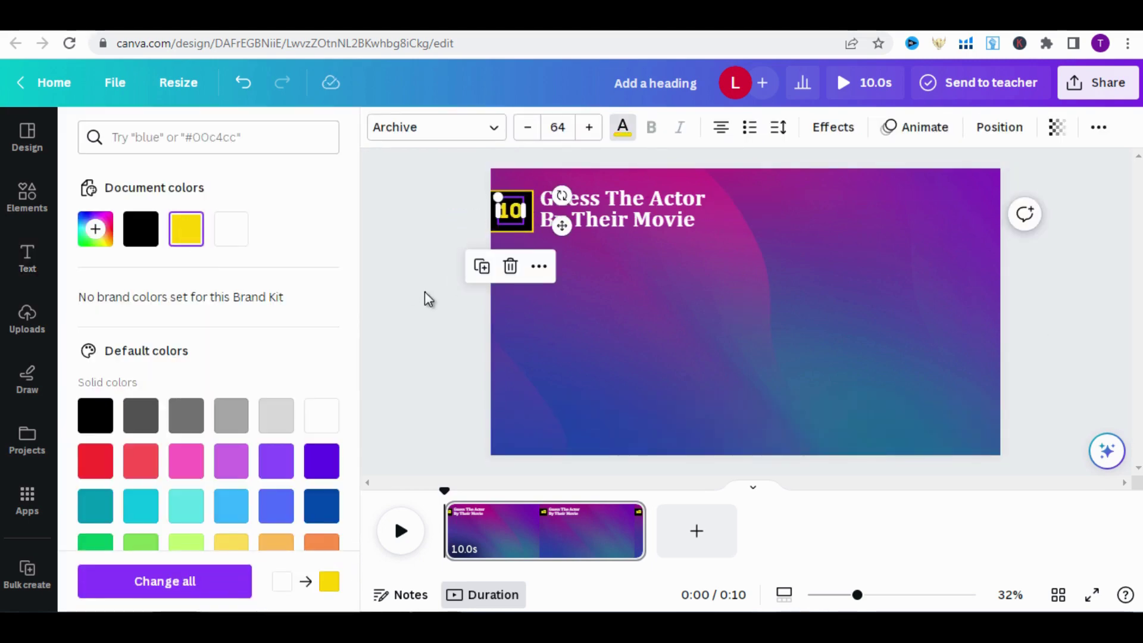
pyautogui.click(437, 127)
pyautogui.click(168, 306)
pyautogui.click(429, 350)
# - Duplicate the heading below itself and retype the copy as 'Movie :'
pyautogui.click(631, 219)
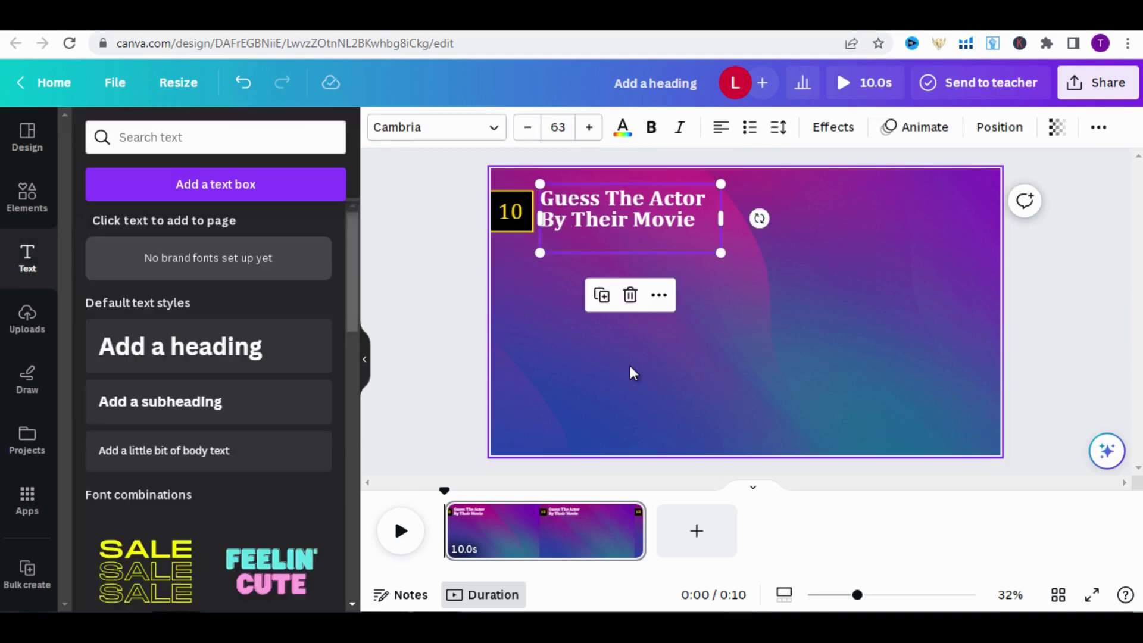
pyautogui.hotkey('ctrl', 'd')
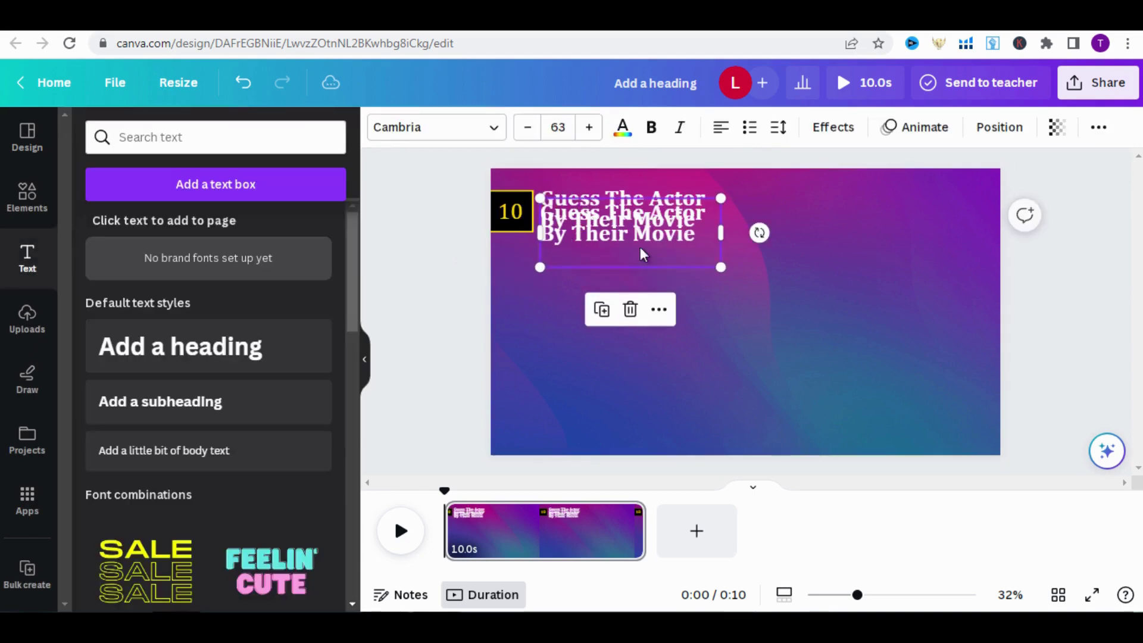
pyautogui.moveTo(638, 250); pyautogui.dragTo(614, 282)
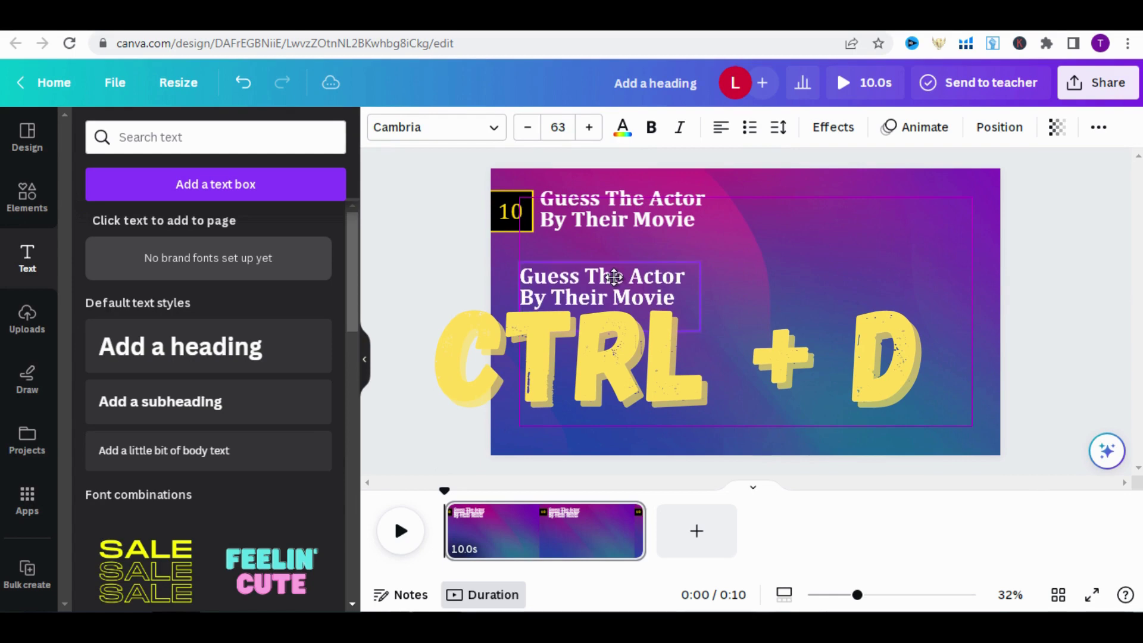
pyautogui.tripleClick(616, 284)
pyautogui.write('Movie :')
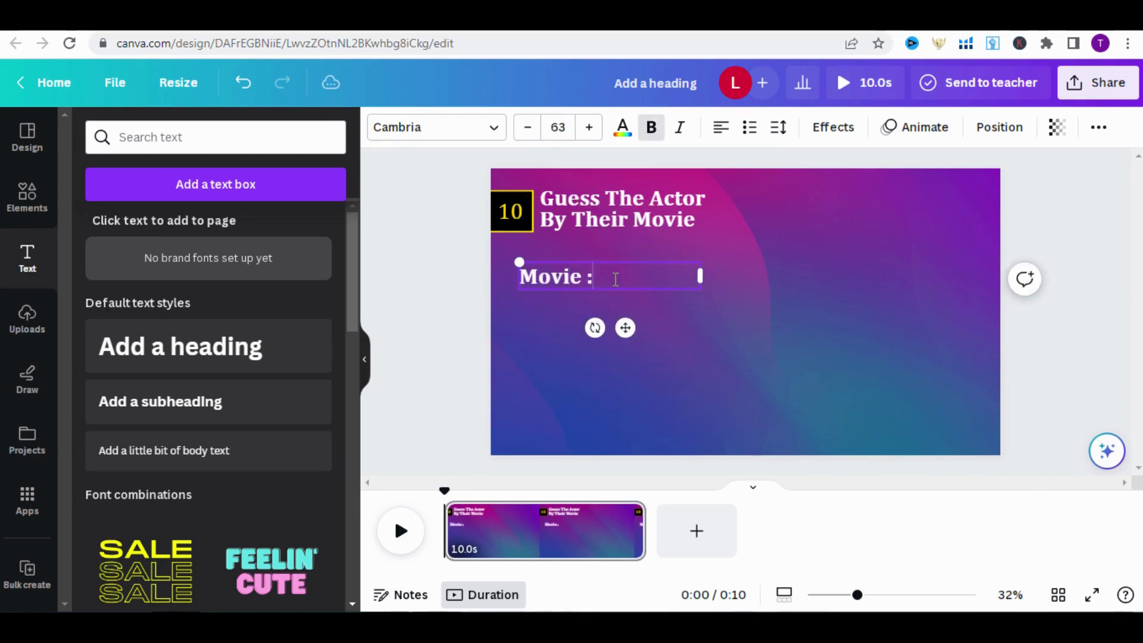
# - Duplicate the label underneath and paste the hint word 'Pirates' copied from ChatGPT
pyautogui.hotkey('ctrl', 'd')
pyautogui.moveTo(586, 286); pyautogui.dragTo(584, 326)
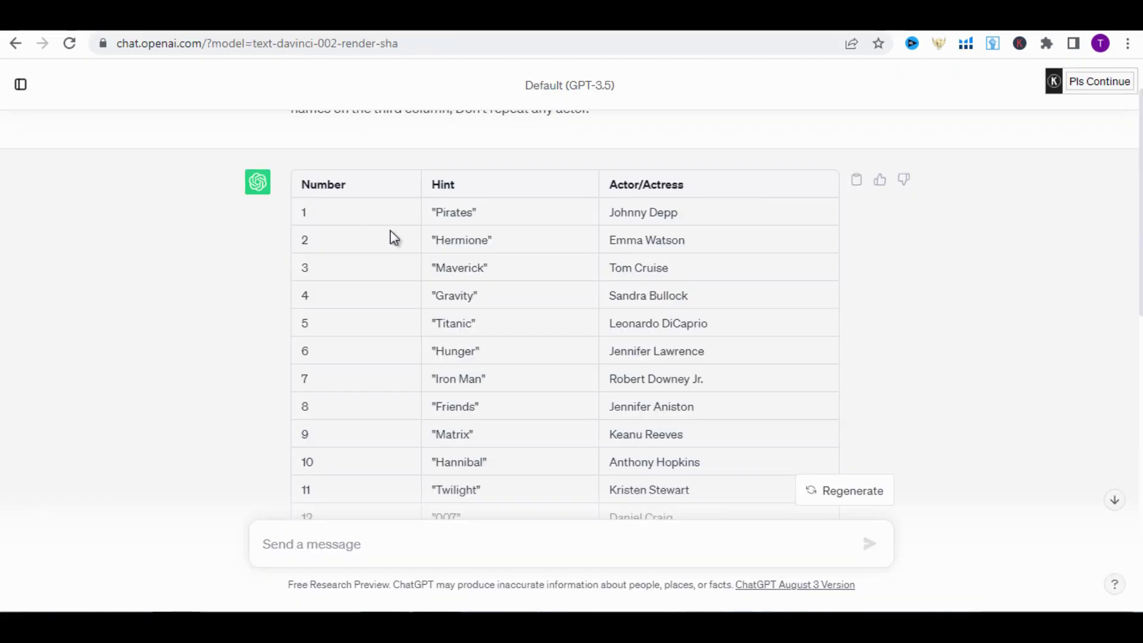
pyautogui.moveTo(473, 212); pyautogui.dragTo(437, 213)
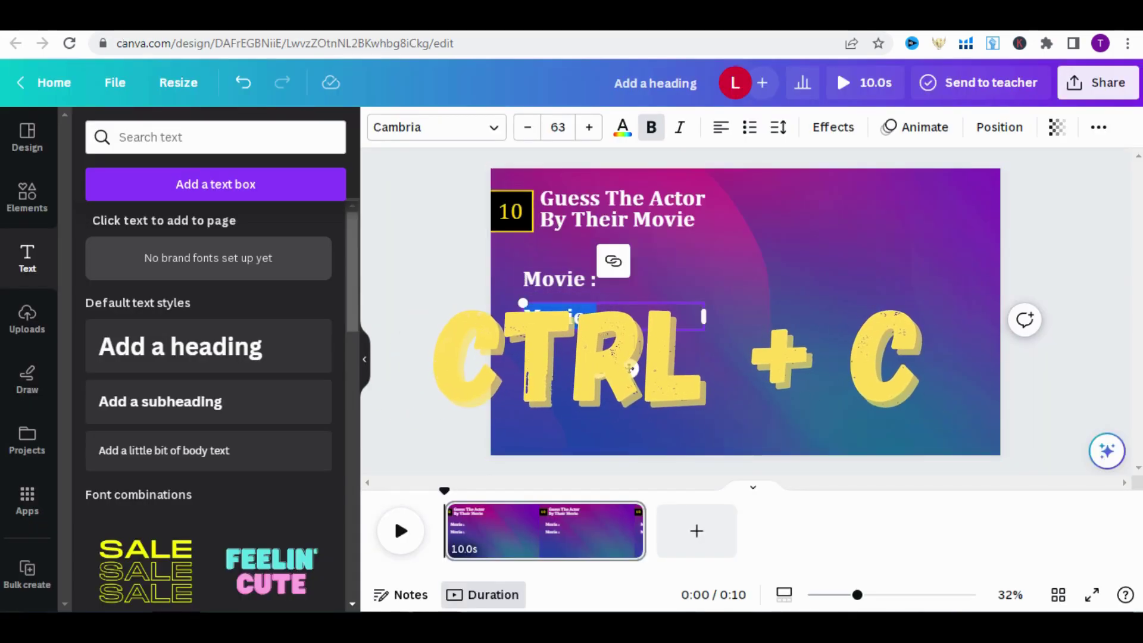
pyautogui.write('Pirates')
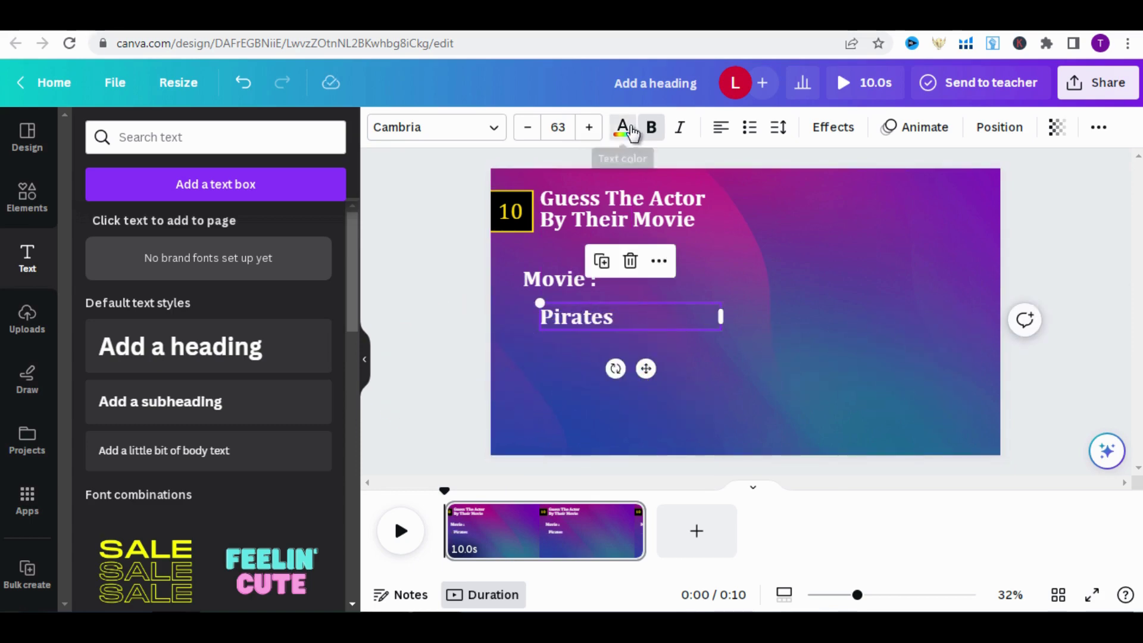
# - Colour Pirates yellow and shift the Movie : and Pirates texts together right and down
pyautogui.click(632, 134)
pyautogui.click(190, 234)
pyautogui.click(421, 375)
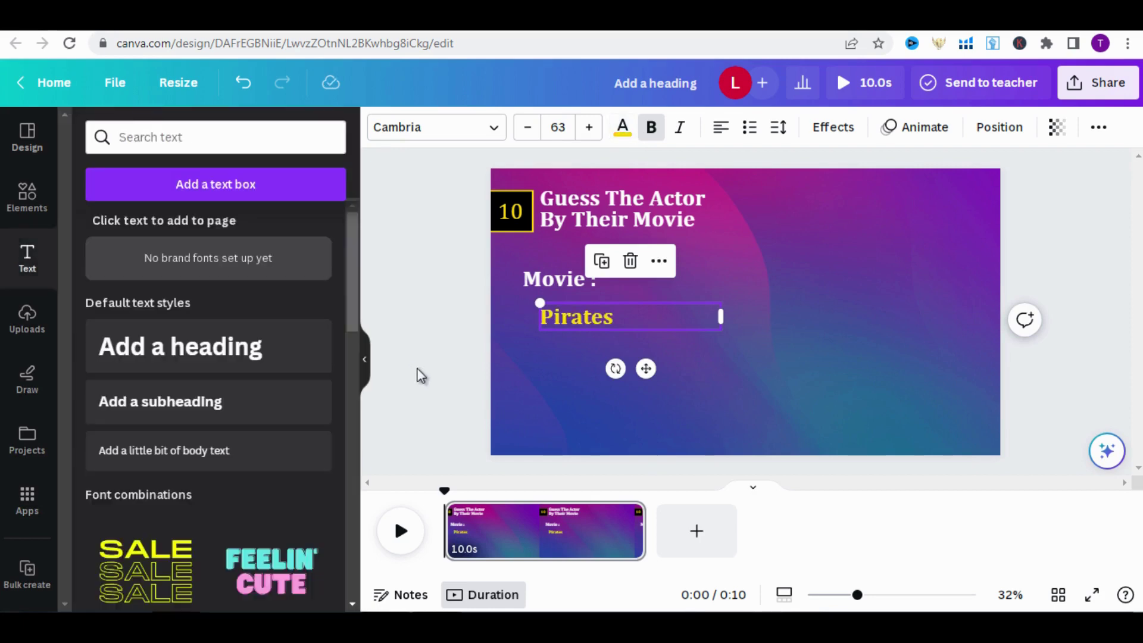
pyautogui.click(393, 397)
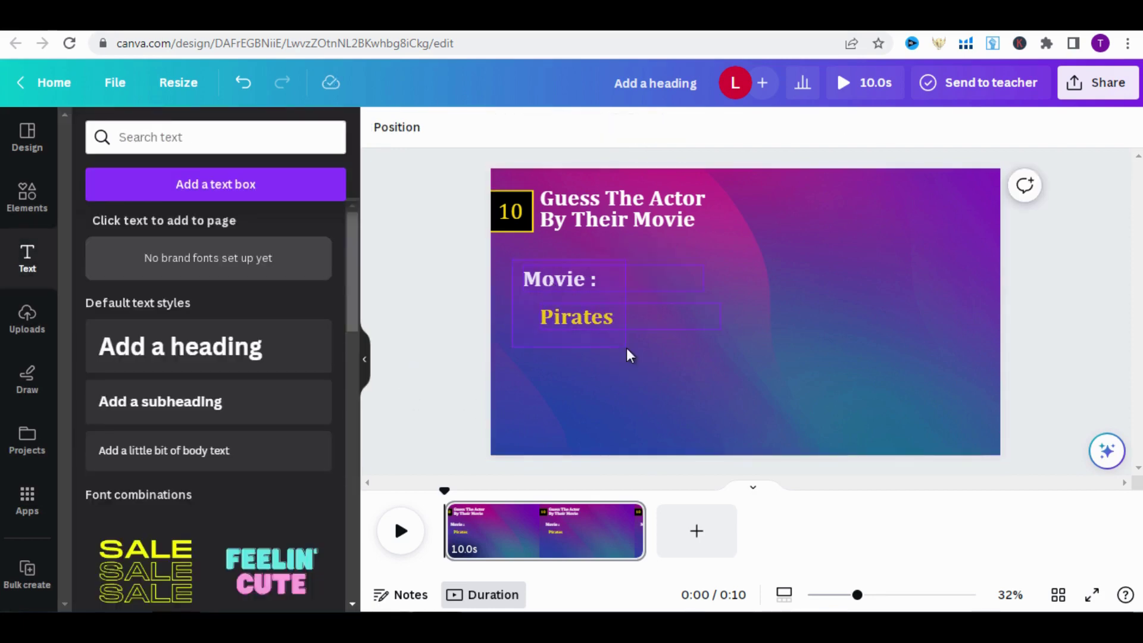
pyautogui.moveTo(629, 356); pyautogui.dragTo(629, 355)
pyautogui.moveTo(577, 271); pyautogui.dragTo(595, 284)
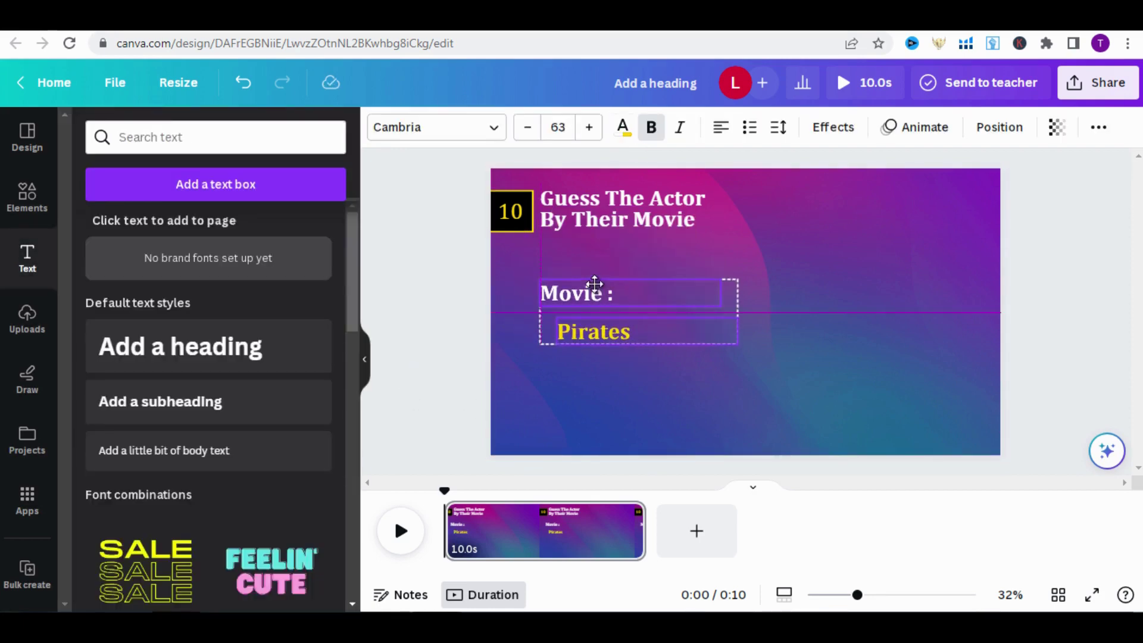
pyautogui.click(458, 324)
pyautogui.click(26, 196)
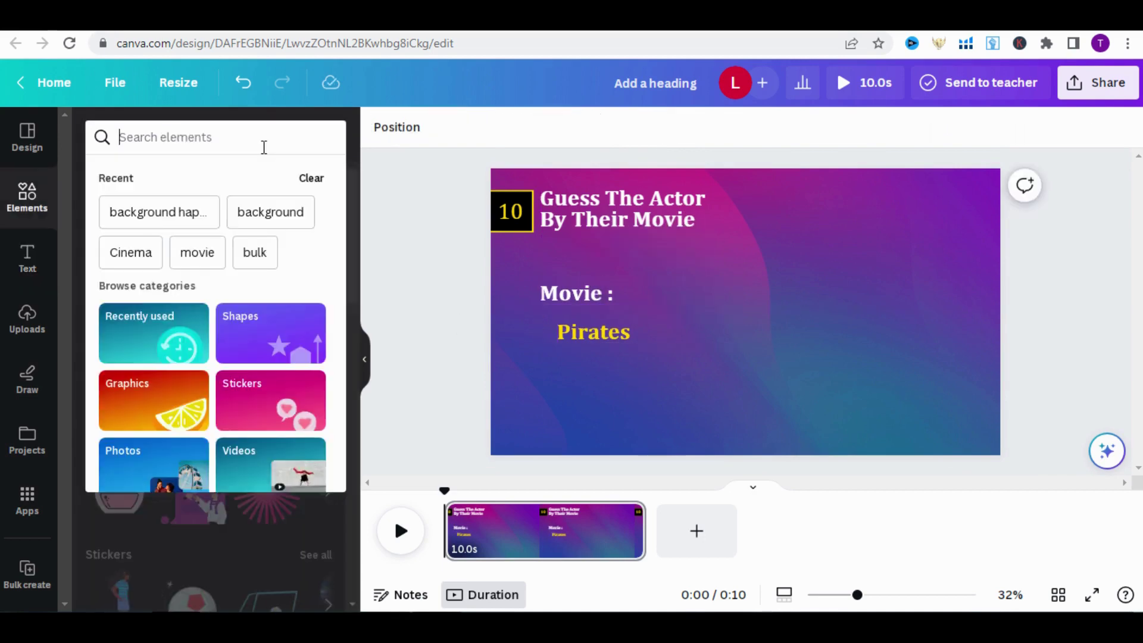
# - Search Elements for 'person icon' graphics and add the person silhouette to the slide
pyautogui.write('per')
pyautogui.click(189, 226)
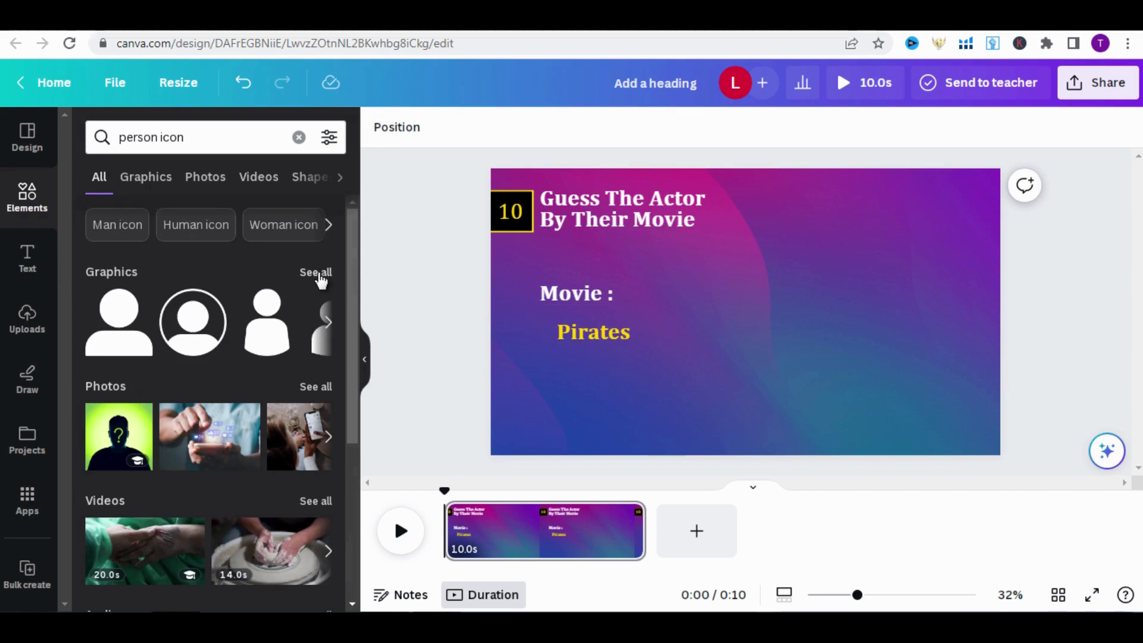
pyautogui.click(320, 277)
pyautogui.scroll(-2, 359, 299)
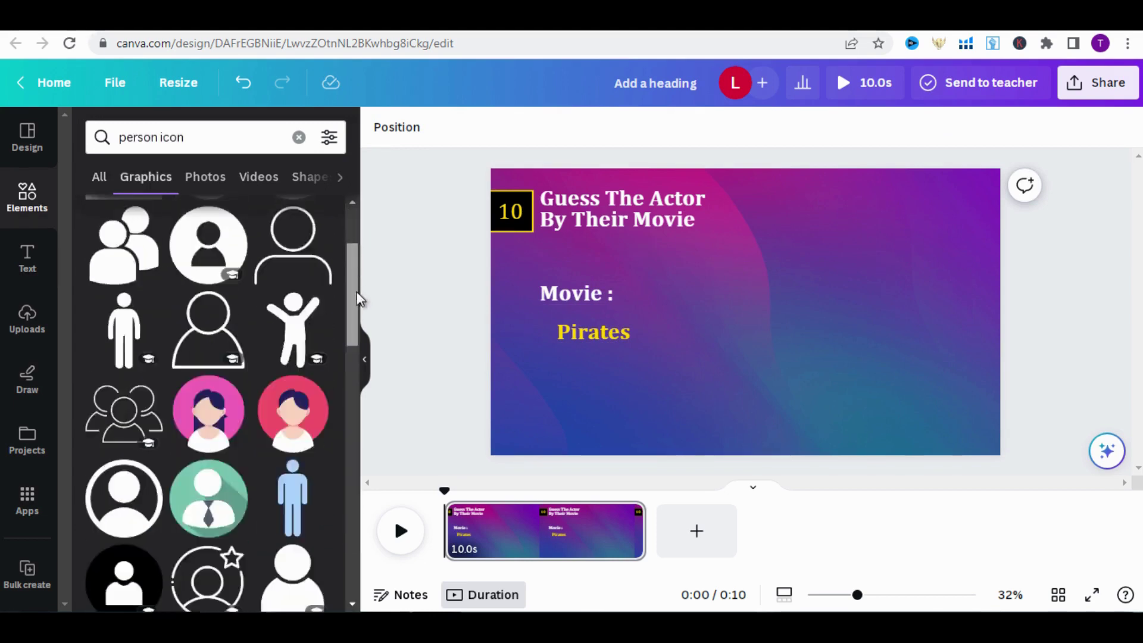
pyautogui.moveTo(359, 298); pyautogui.dragTo(361, 512)
pyautogui.scroll(-1, 319, 472)
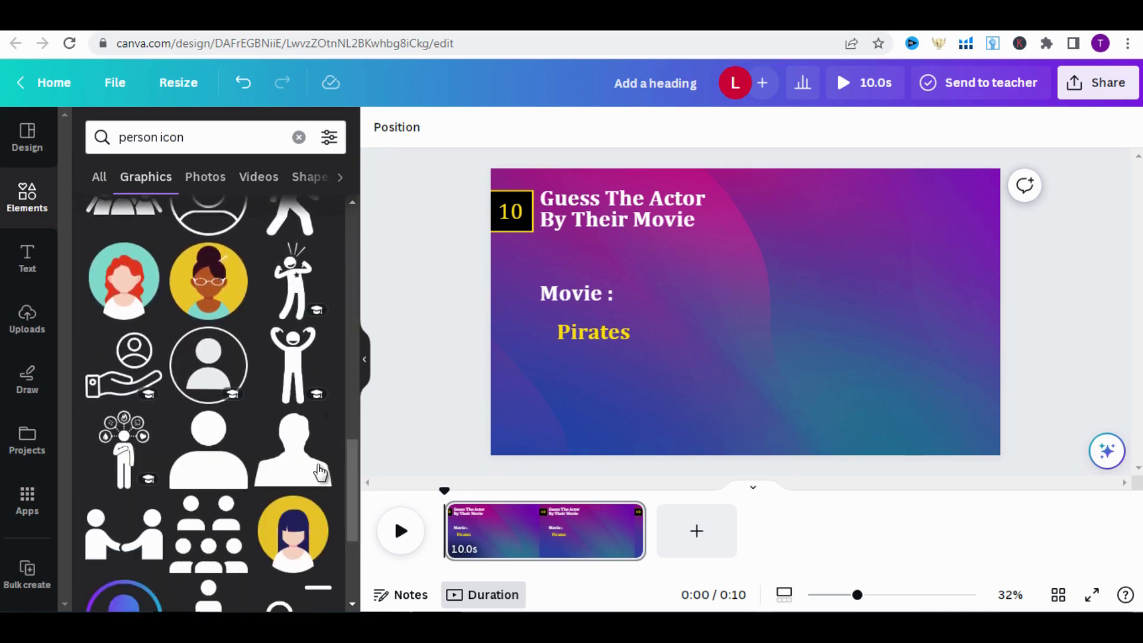
pyautogui.click(319, 472)
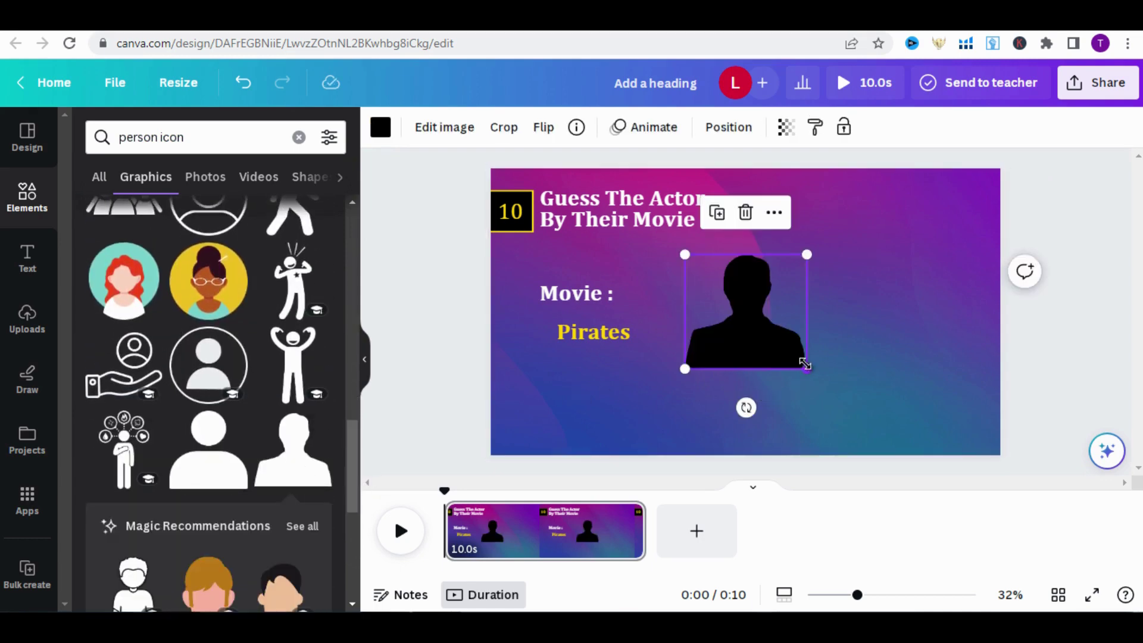
# - Enlarge the silhouette, move it to the slide's right side, and make it white
pyautogui.moveTo(805, 364); pyautogui.dragTo(974, 470)
pyautogui.moveTo(857, 390); pyautogui.dragTo(939, 332)
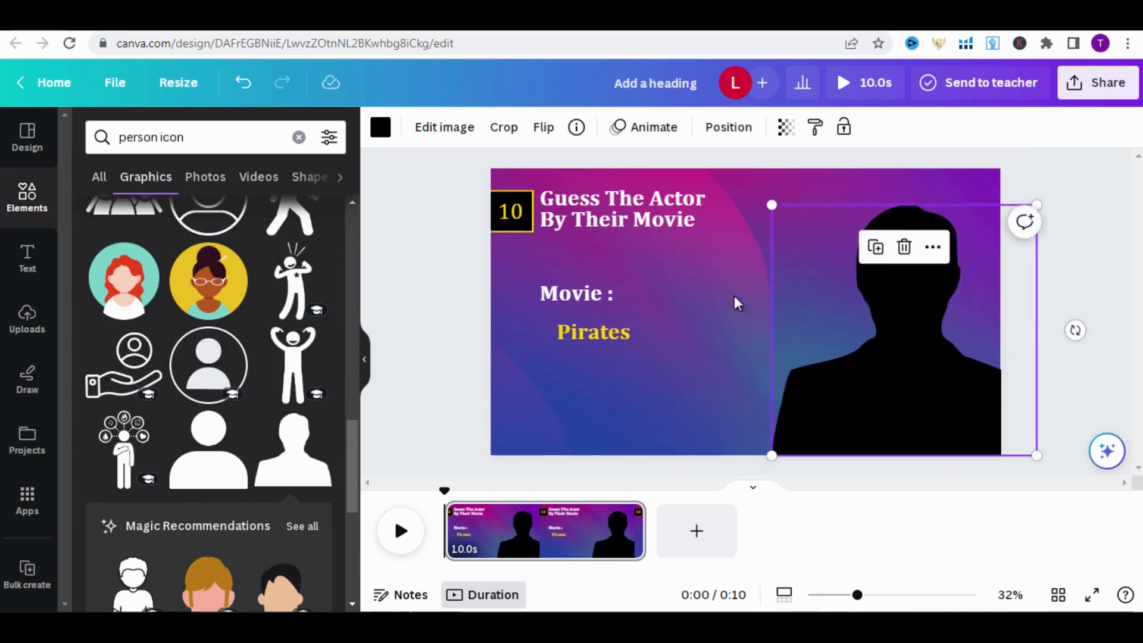
pyautogui.click(383, 132)
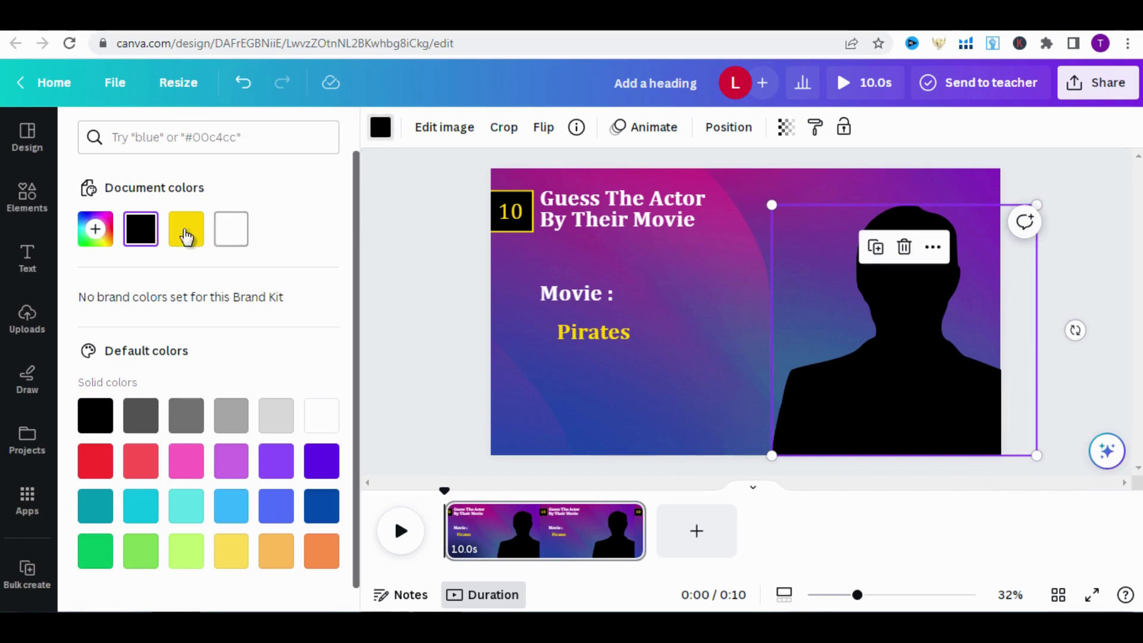
pyautogui.click(248, 232)
pyautogui.click(431, 381)
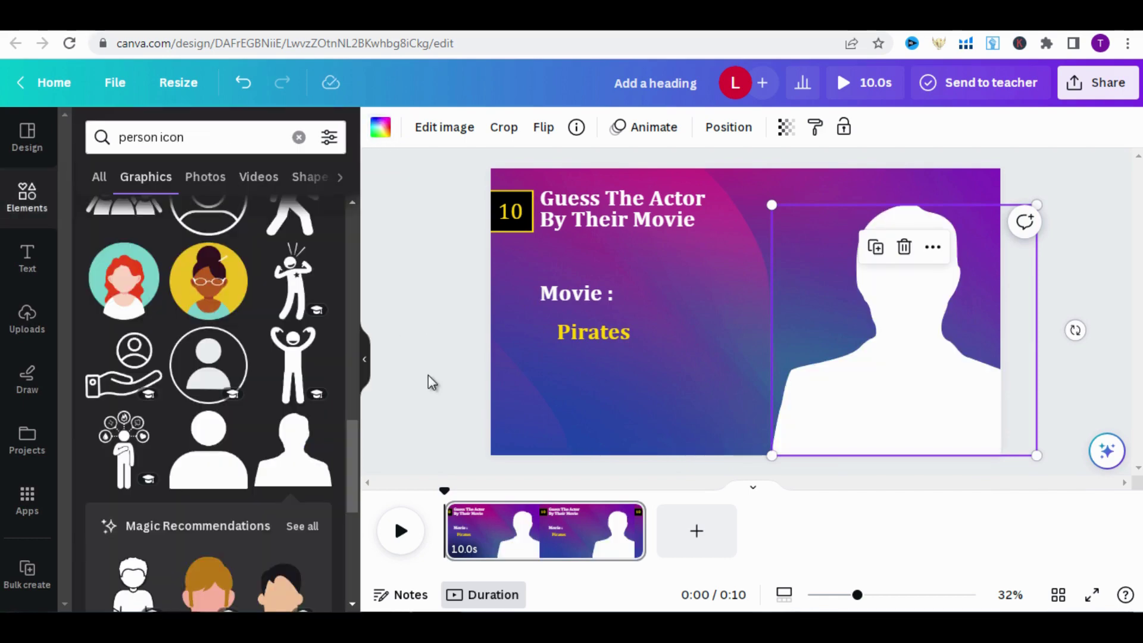
pyautogui.click(669, 213)
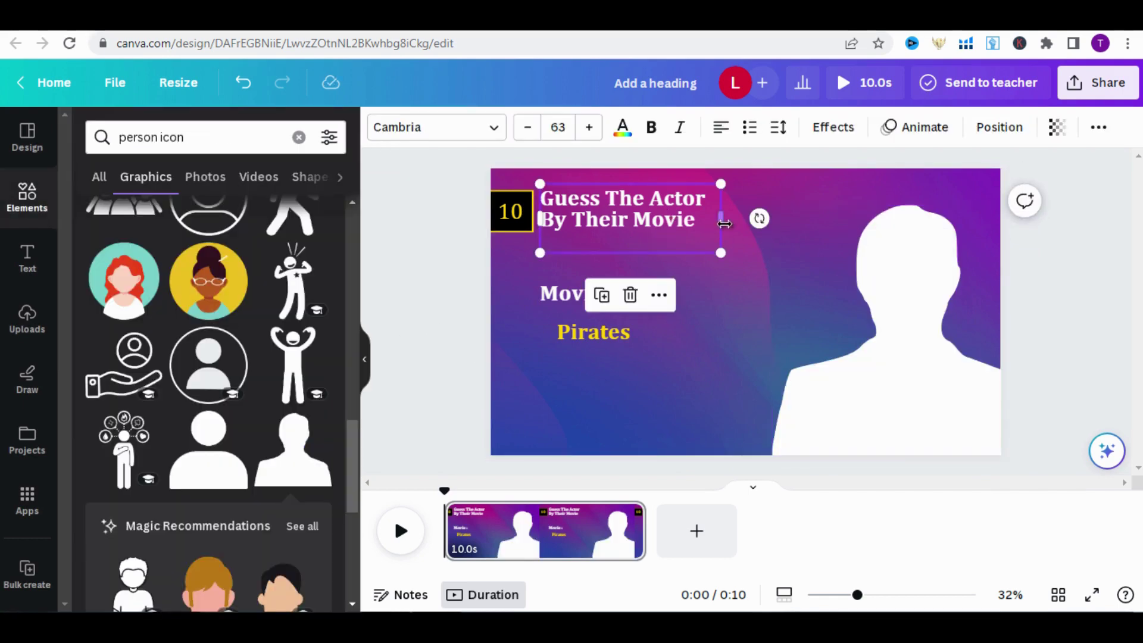
# - Widen the title so it wraps after 'By', then add the countdown video and mute it
pyautogui.moveTo(725, 223); pyautogui.dragTo(775, 220)
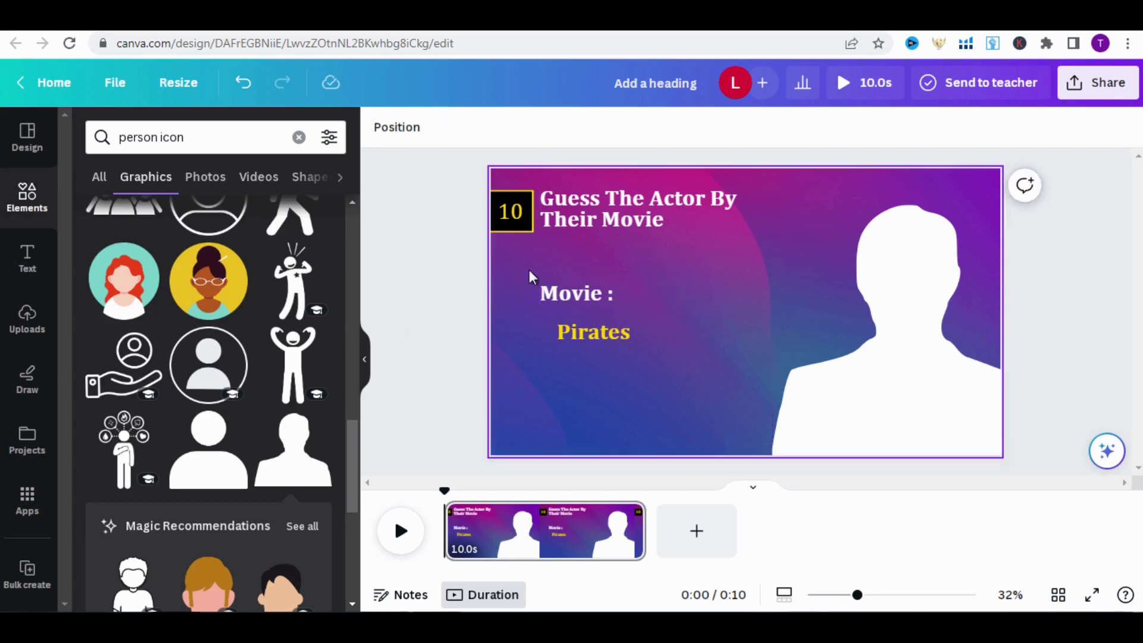
pyautogui.moveTo(528, 273); pyautogui.dragTo(668, 387)
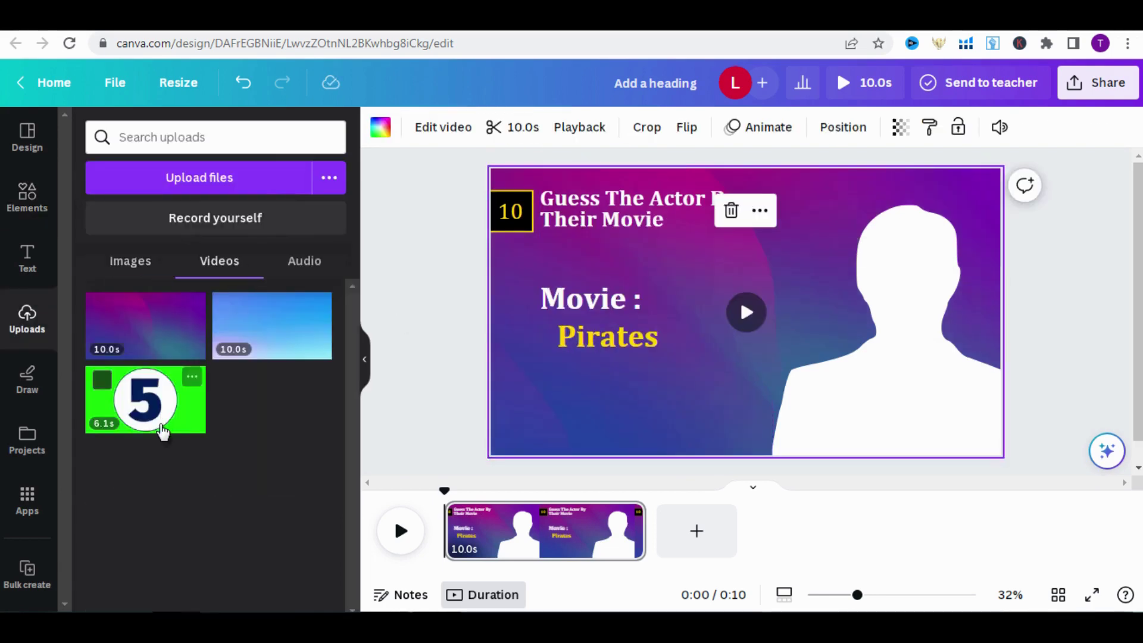
pyautogui.click(163, 431)
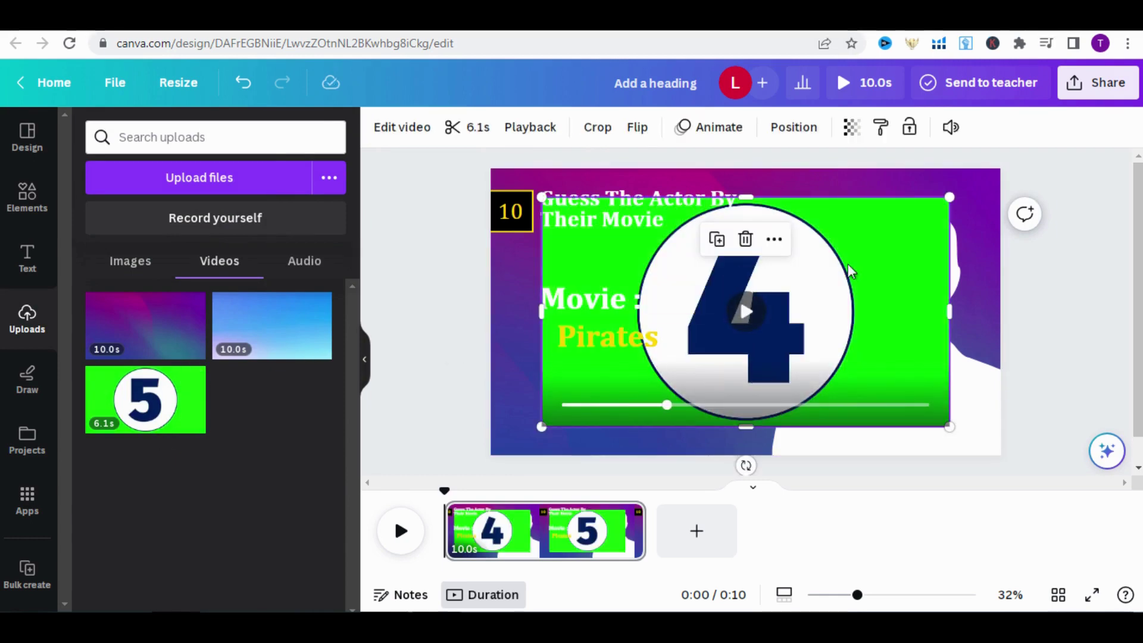
pyautogui.click(951, 127)
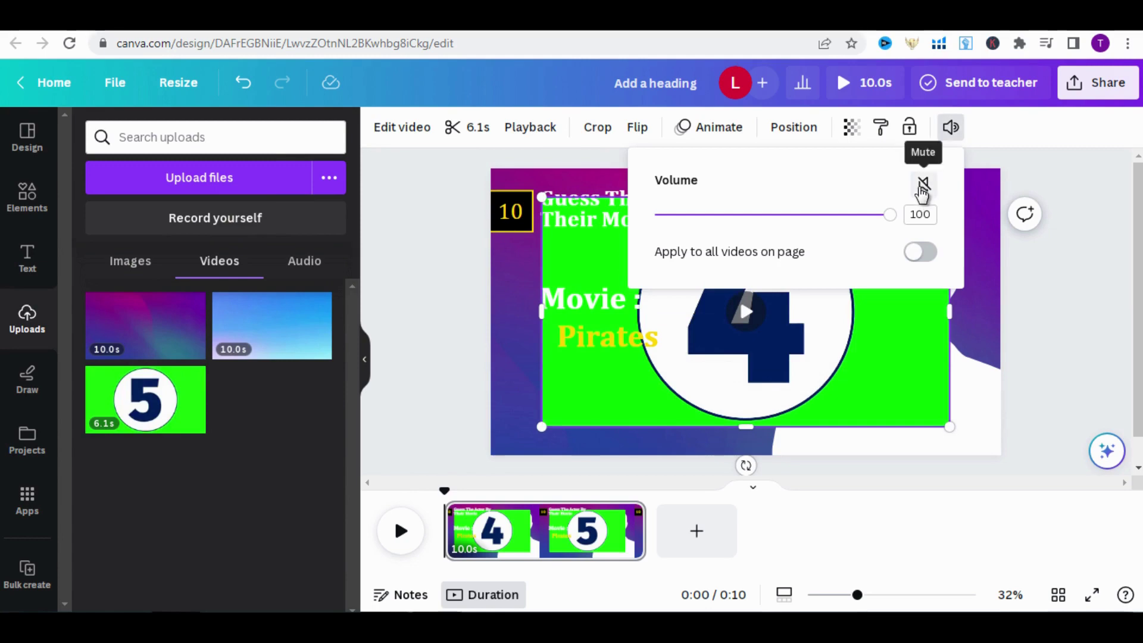
pyautogui.click(922, 189)
pyautogui.click(889, 322)
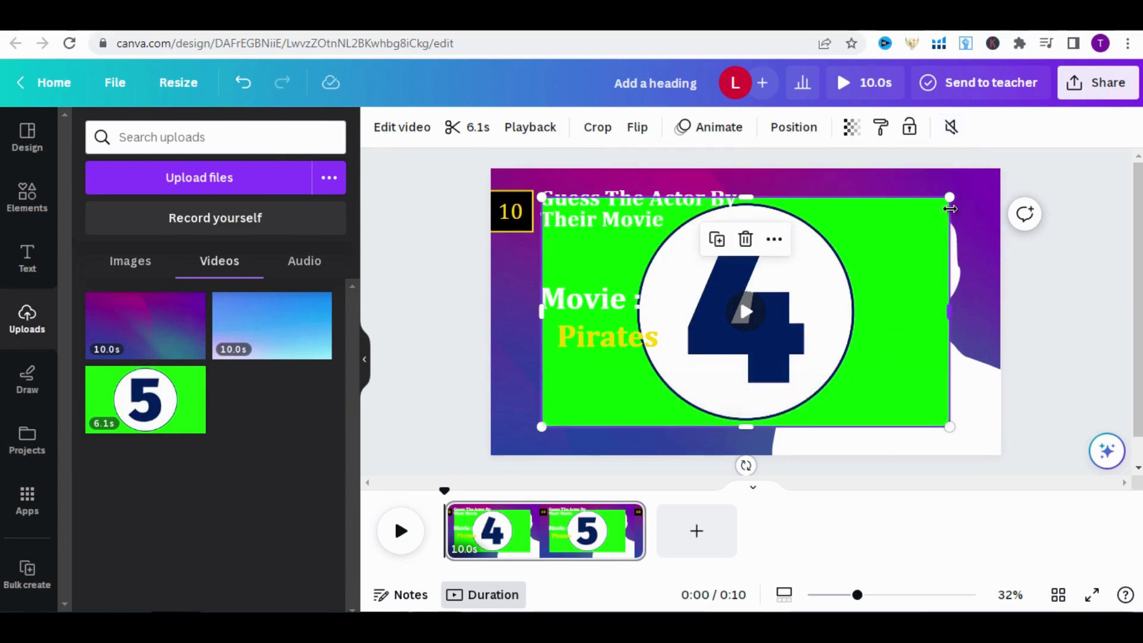
# - Shrink the countdown into the bottom-left corner and remove its green background
pyautogui.moveTo(950, 200); pyautogui.dragTo(718, 300)
pyautogui.moveTo(636, 374); pyautogui.dragTo(546, 415)
pyautogui.click(402, 127)
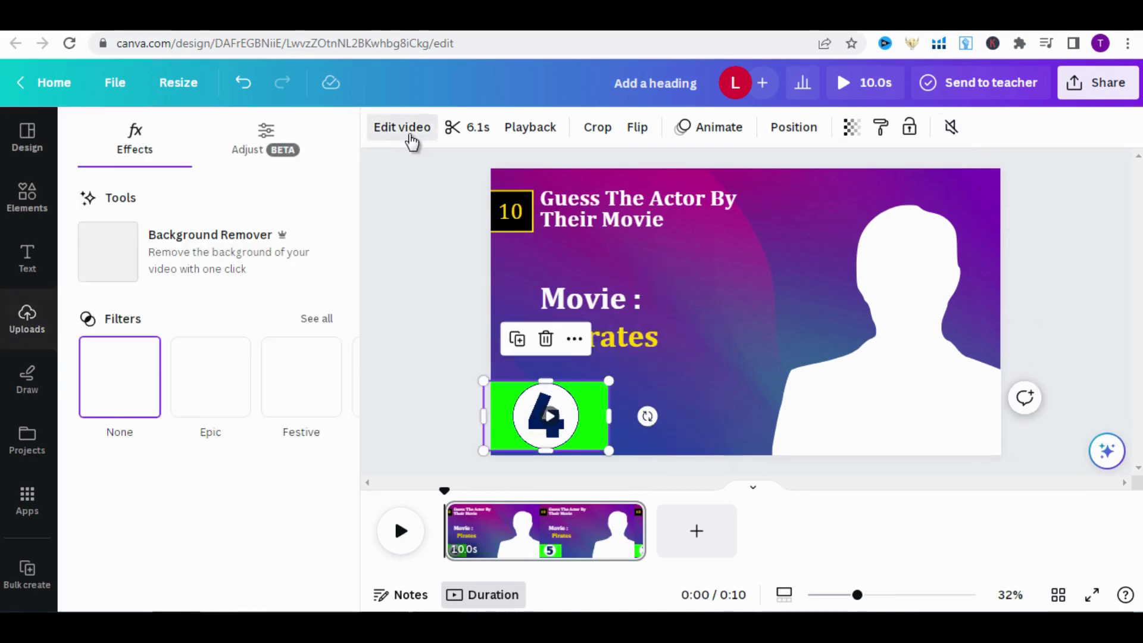
pyautogui.click(127, 262)
pyautogui.click(424, 359)
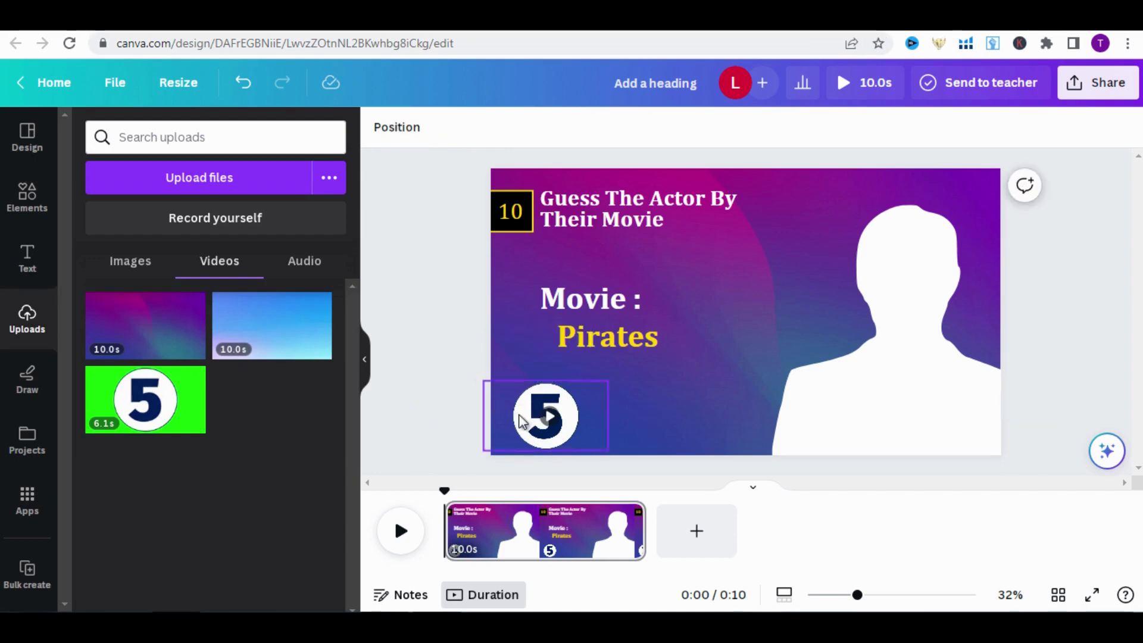
# - Move a Pirates copy to the bottom-left and replace its text with 'Johnny Depp' from ChatGPT
pyautogui.moveTo(660, 338); pyautogui.dragTo(638, 424)
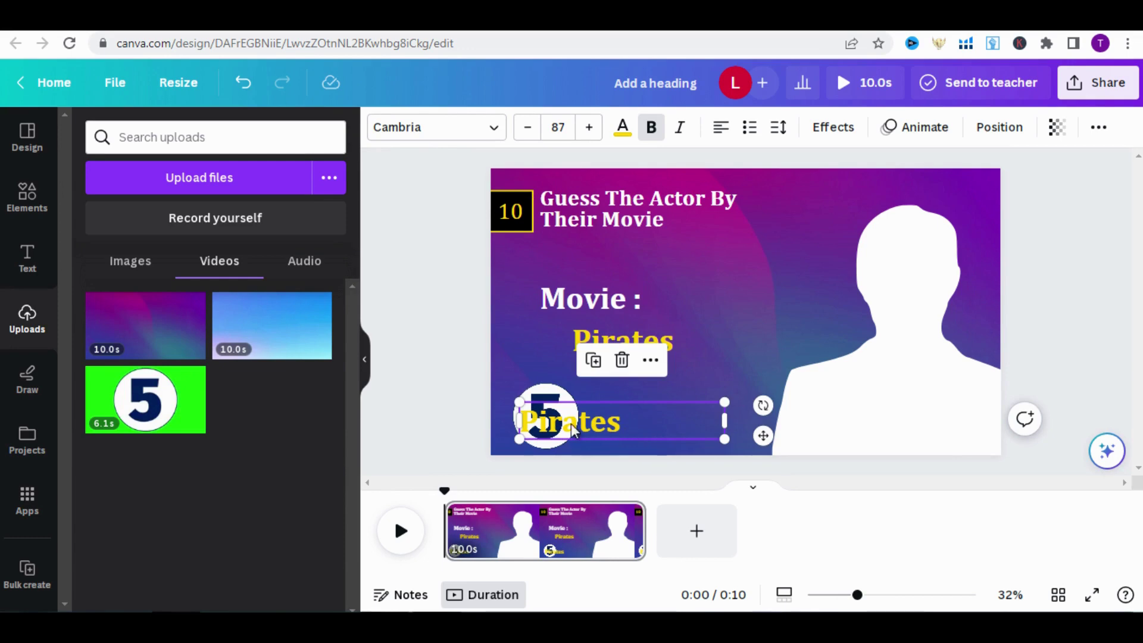
pyautogui.hotkey('ctrl', 'Tab')
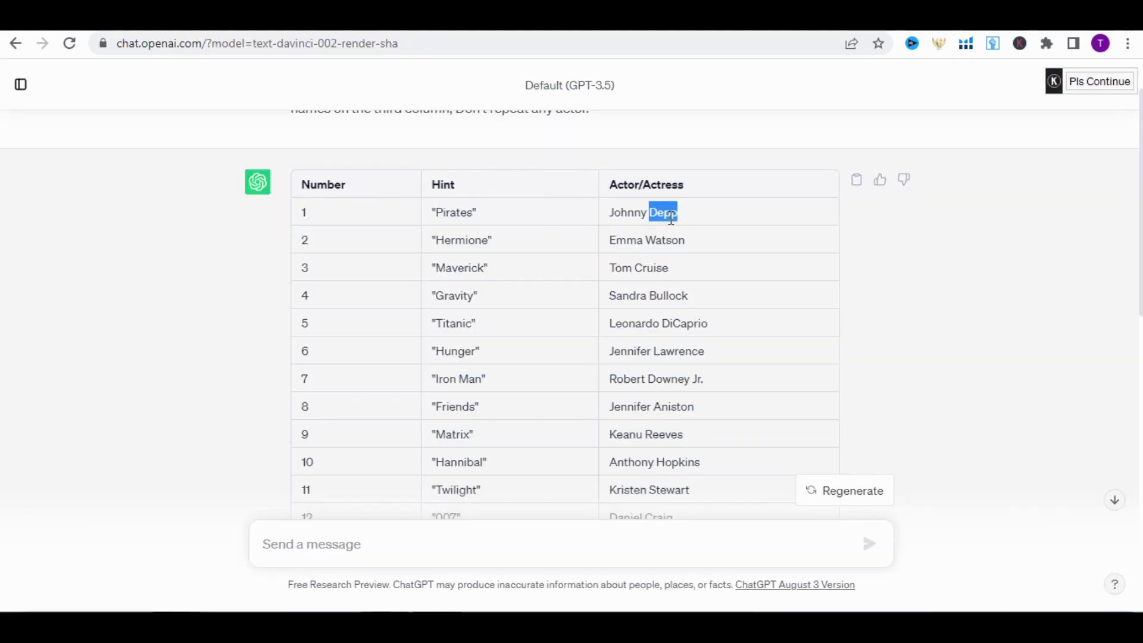
pyautogui.hotkey('ctrl', 'shift', 'Tab')
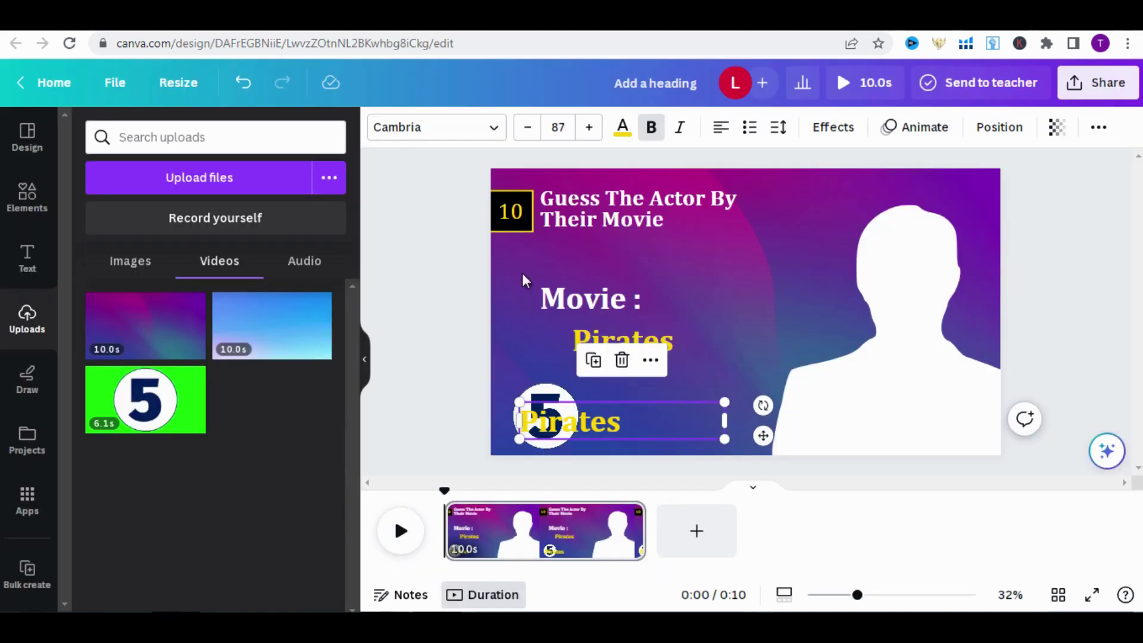
pyautogui.doubleClick(598, 419)
pyautogui.write('Johnny Depp')
pyautogui.hotkey('ctrl', 'a')
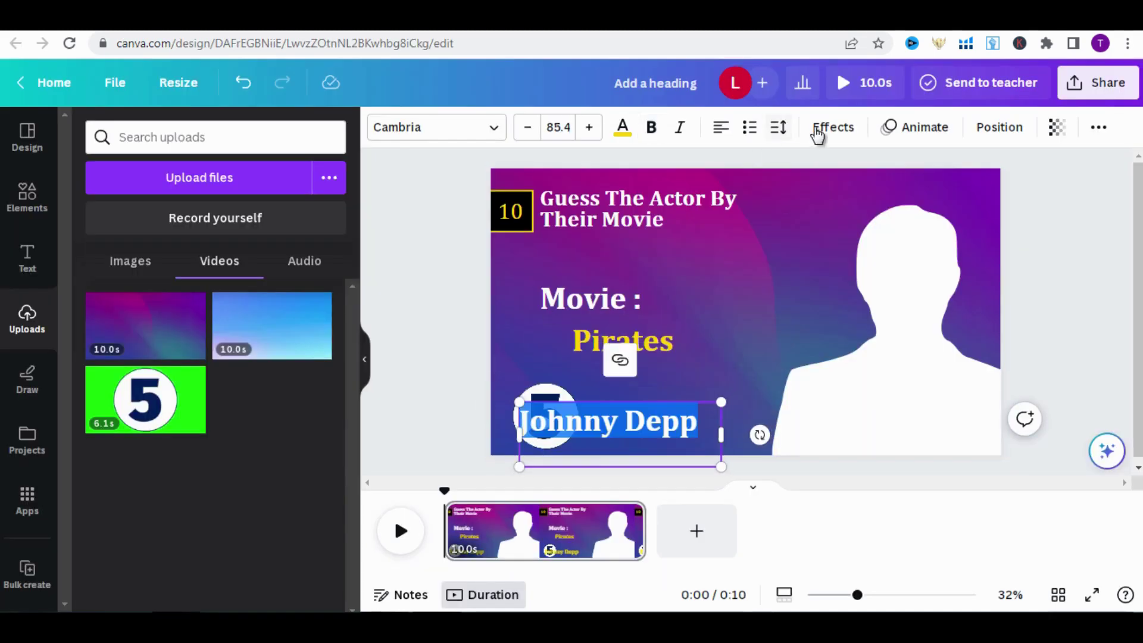
# - Give the Johnny Depp caption a black background effect with roundness 27 and spread 19
pyautogui.click(832, 128)
pyautogui.moveTo(347, 267); pyautogui.dragTo(347, 402)
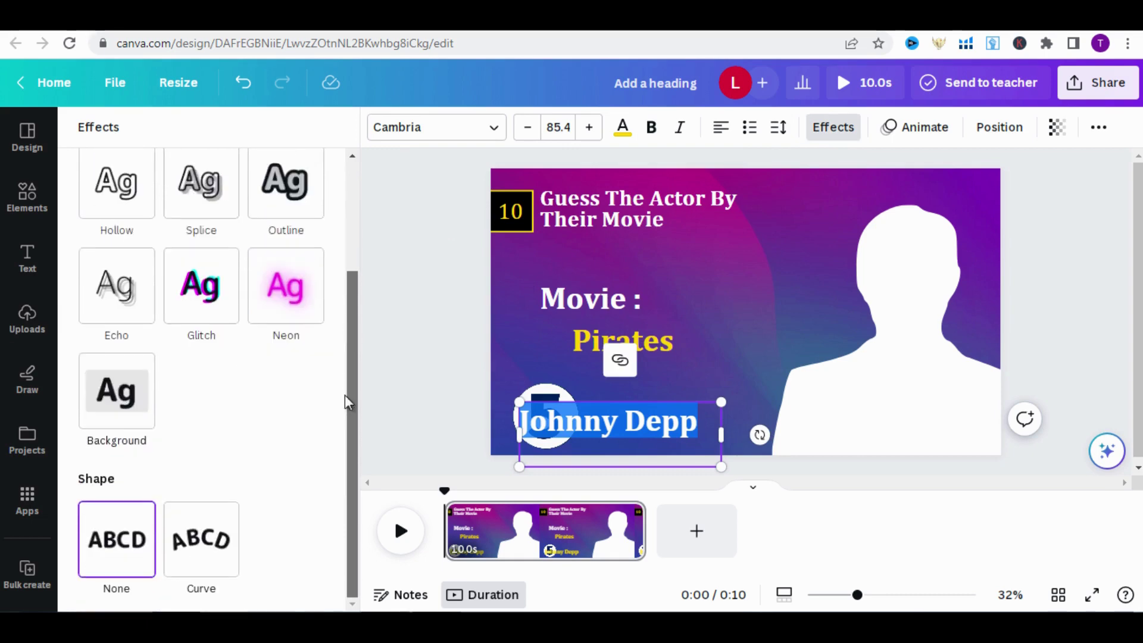
pyautogui.click(109, 389)
pyautogui.scroll(-3, 235, 333)
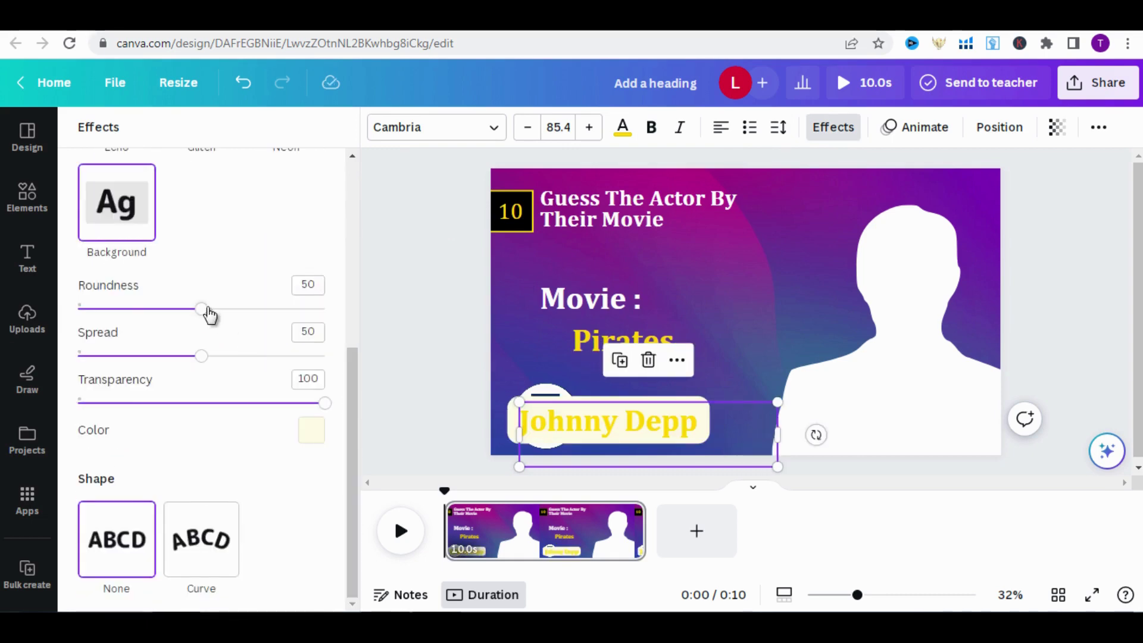
pyautogui.moveTo(203, 308); pyautogui.dragTo(157, 308)
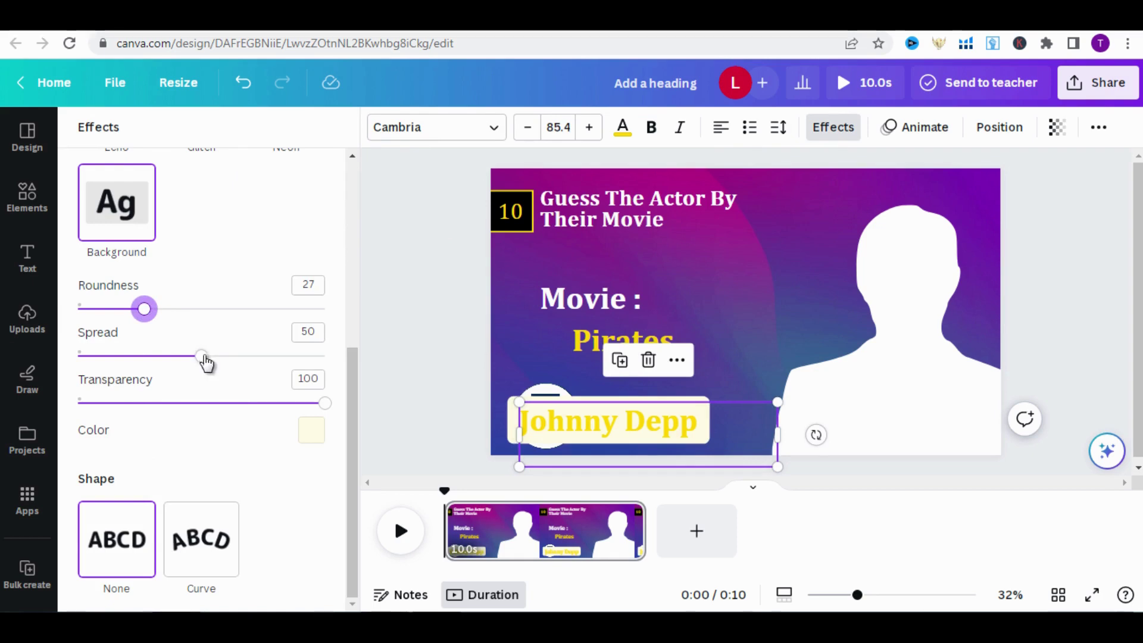
pyautogui.moveTo(204, 358); pyautogui.dragTo(125, 356)
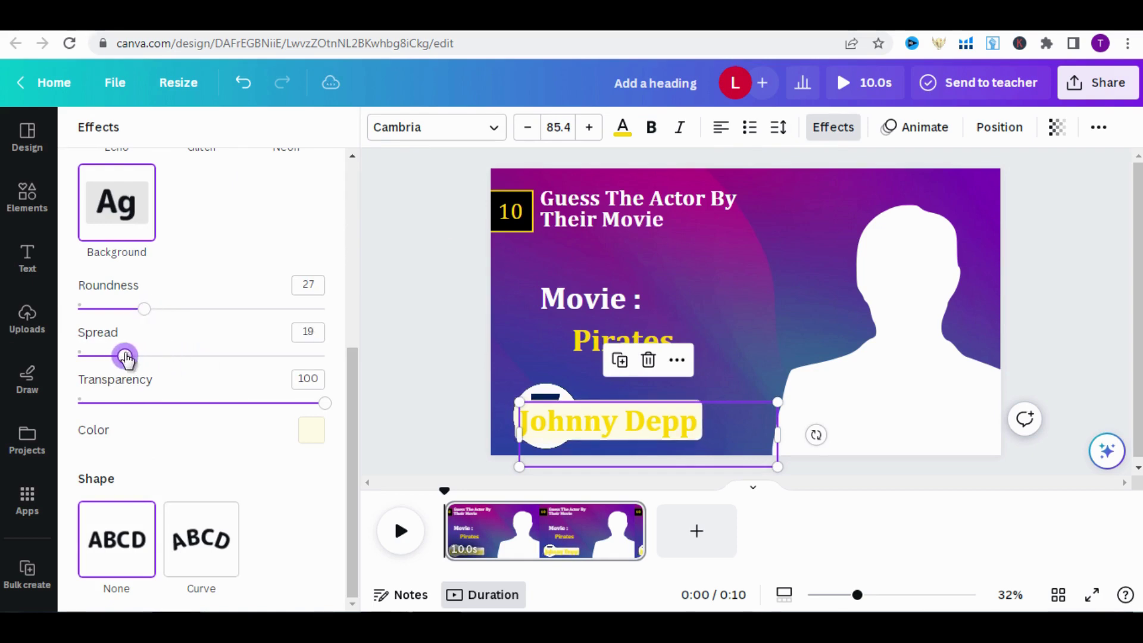
pyautogui.click(339, 405)
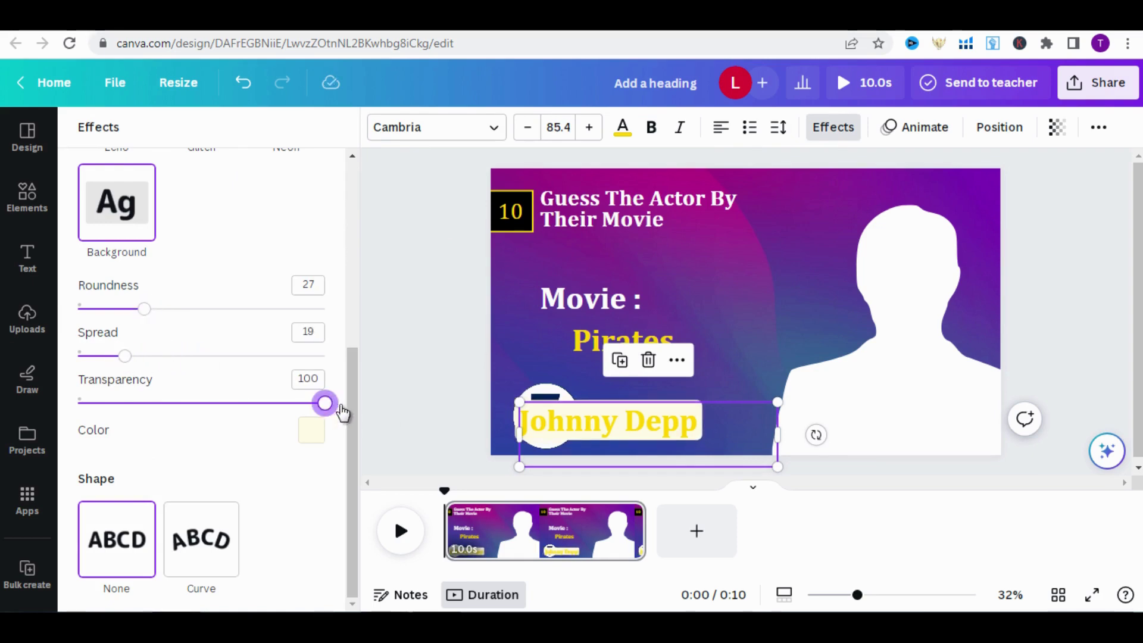
pyautogui.click(311, 430)
pyautogui.click(131, 275)
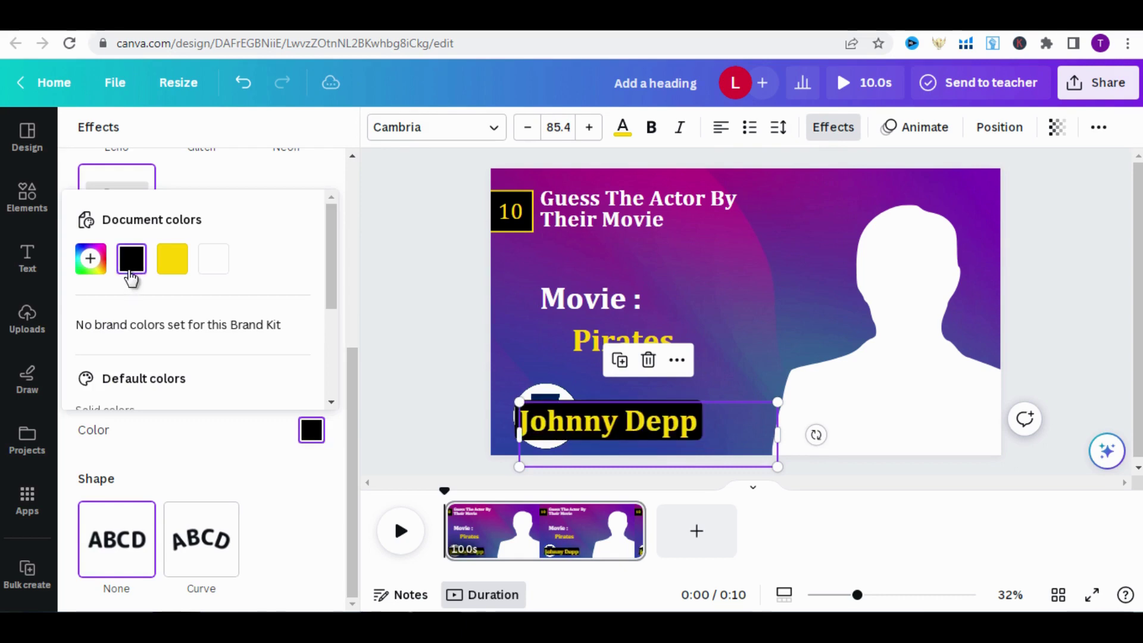
pyautogui.press('Escape')
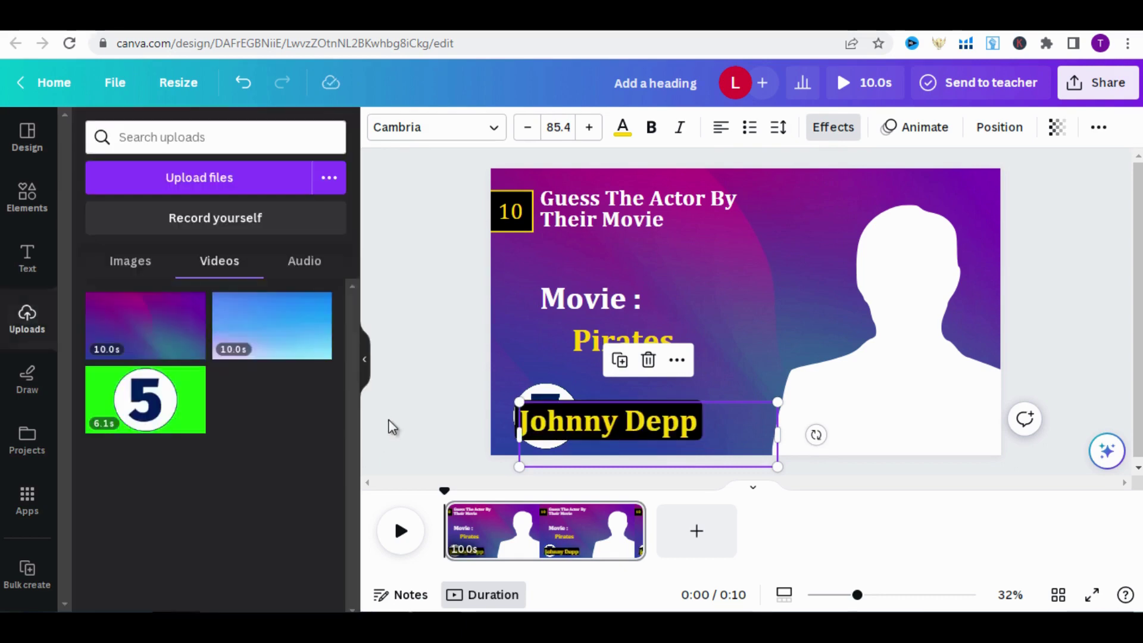
# - Apply Pop to the title text, undo it on the Movie : label, and reselect the hint texts
pyautogui.click(419, 406)
pyautogui.click(637, 208)
pyautogui.click(916, 127)
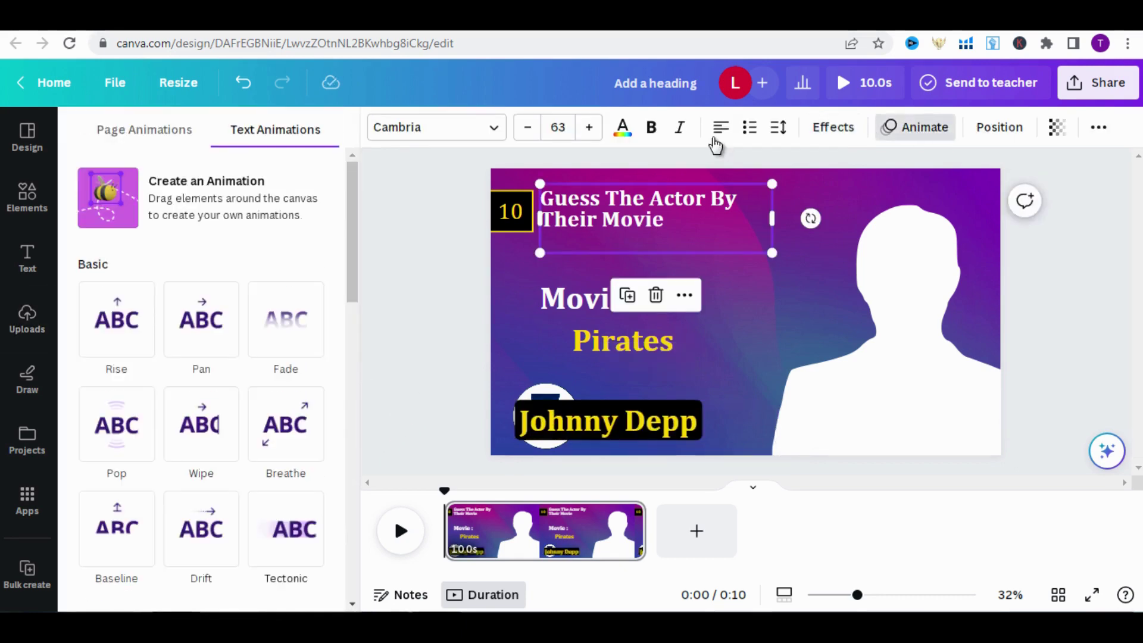
pyautogui.click(116, 425)
pyautogui.click(563, 308)
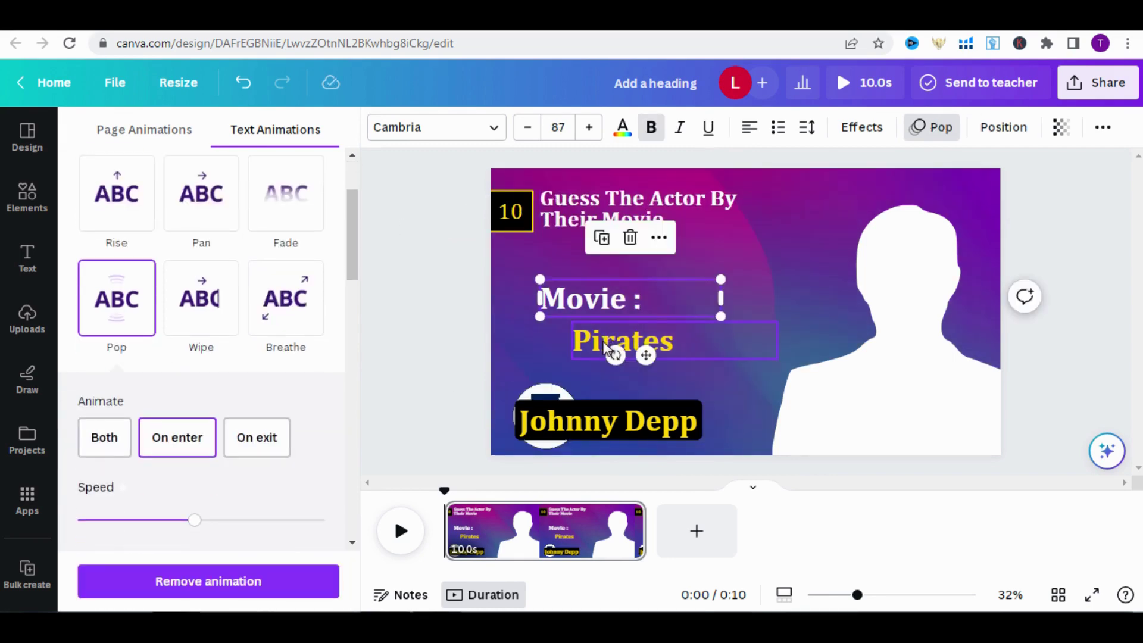
pyautogui.hotkey('ctrl', 'z')
pyautogui.click(523, 334)
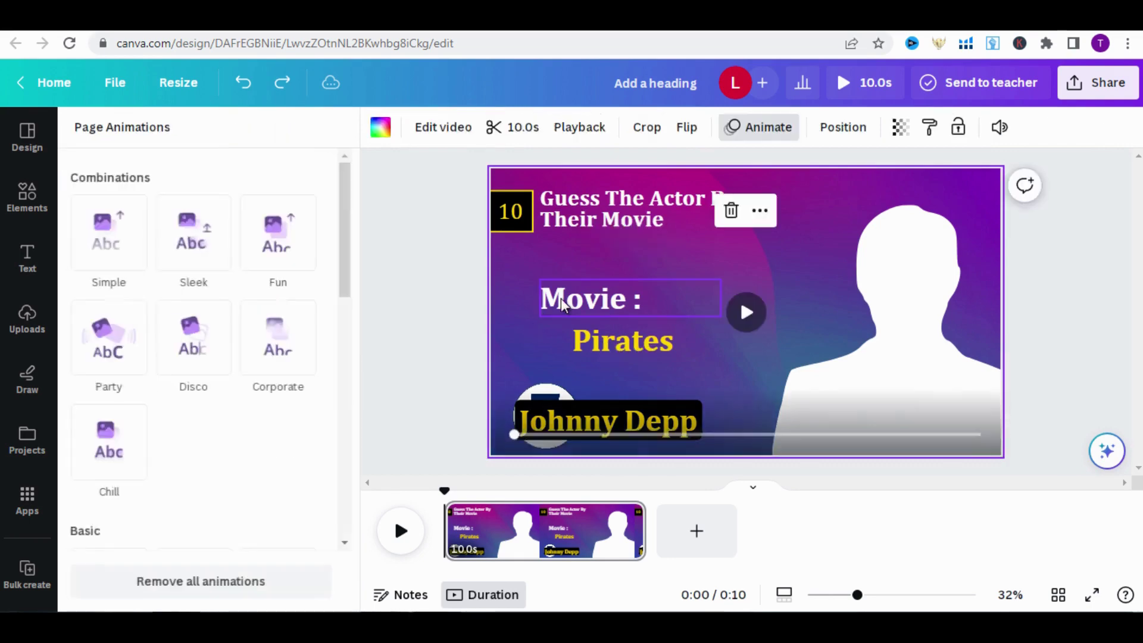
pyautogui.click(561, 298)
pyautogui.keyDown('shift'); pyautogui.click(598, 338); pyautogui.keyUp('shift')
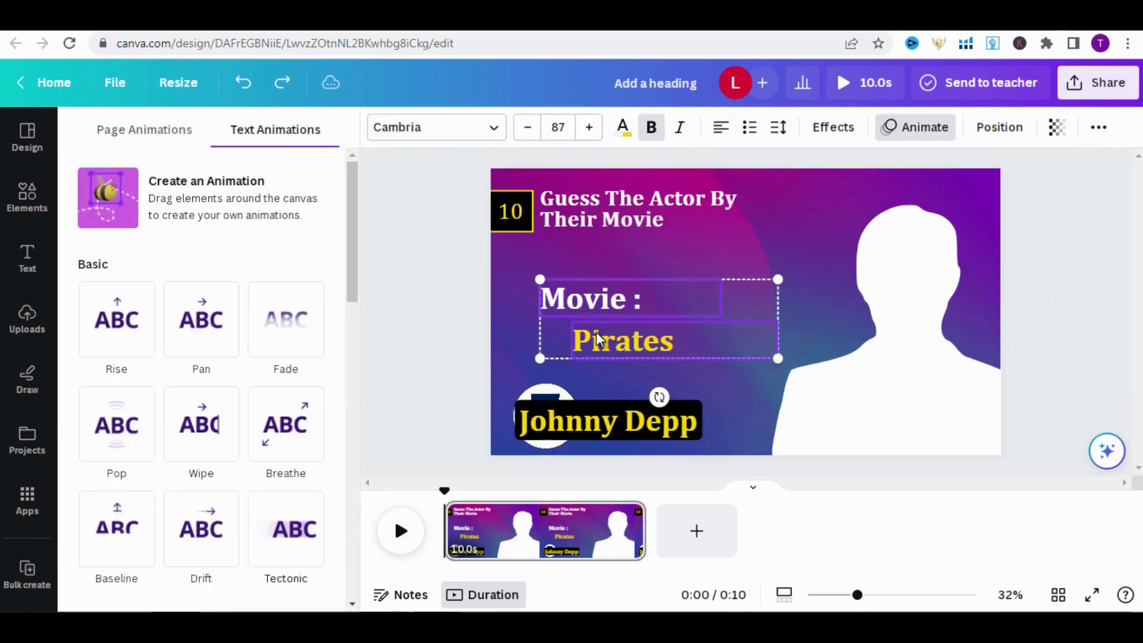
# - Give the Johnny Depp caption a Bounce animation at near-maximum intensity
pyautogui.click(117, 425)
pyautogui.scroll(-3, 357, 360)
pyautogui.moveTo(359, 356); pyautogui.dragTo(351, 433)
pyautogui.click(106, 429)
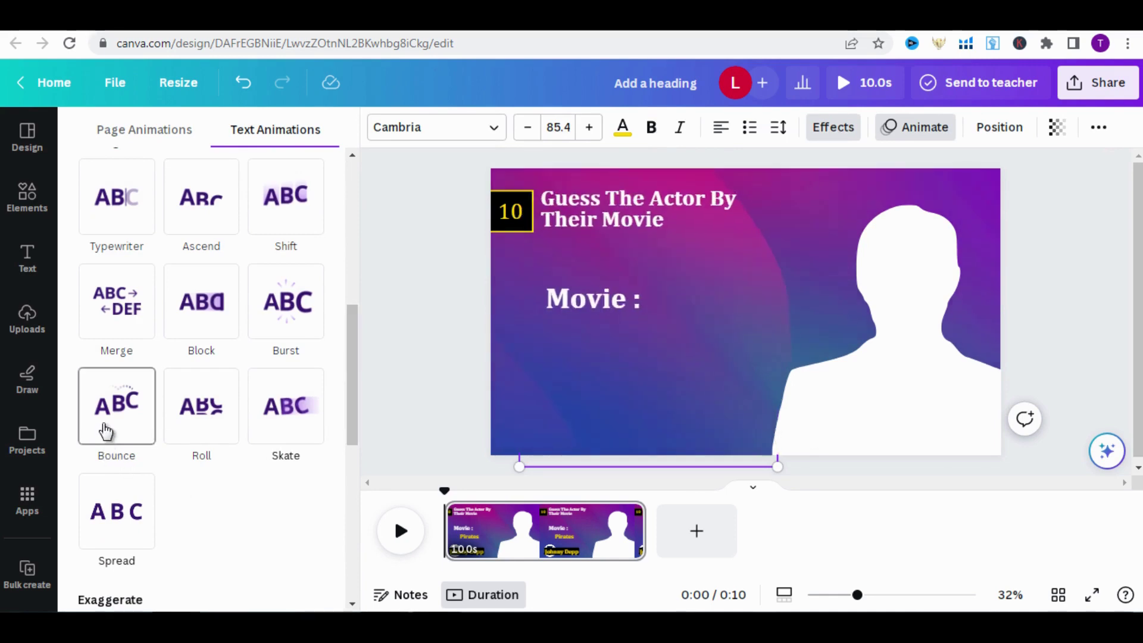
pyautogui.click(106, 430)
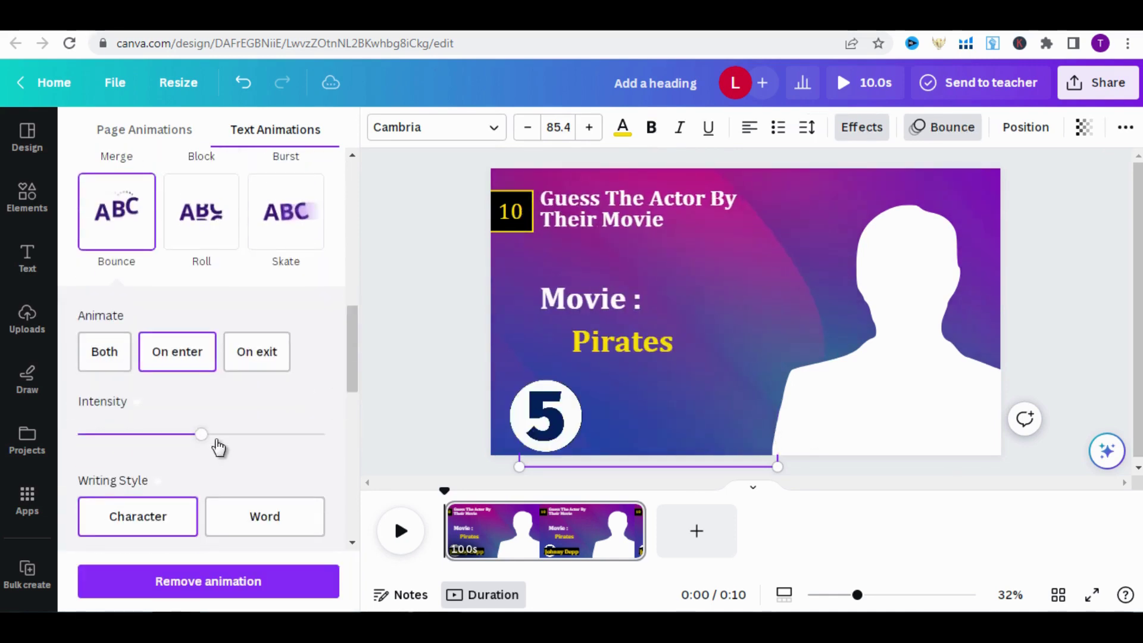
pyautogui.moveTo(212, 429); pyautogui.dragTo(301, 438)
# - Give the white silhouette a Pop animation on both enter and exit
pyautogui.click(970, 372)
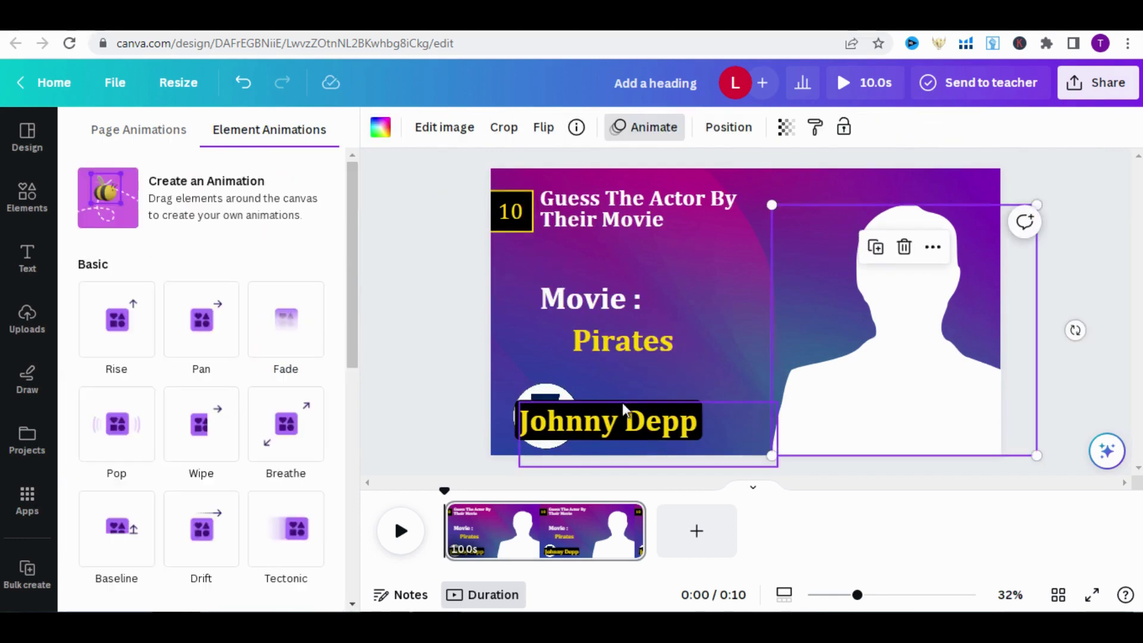
pyautogui.click(111, 440)
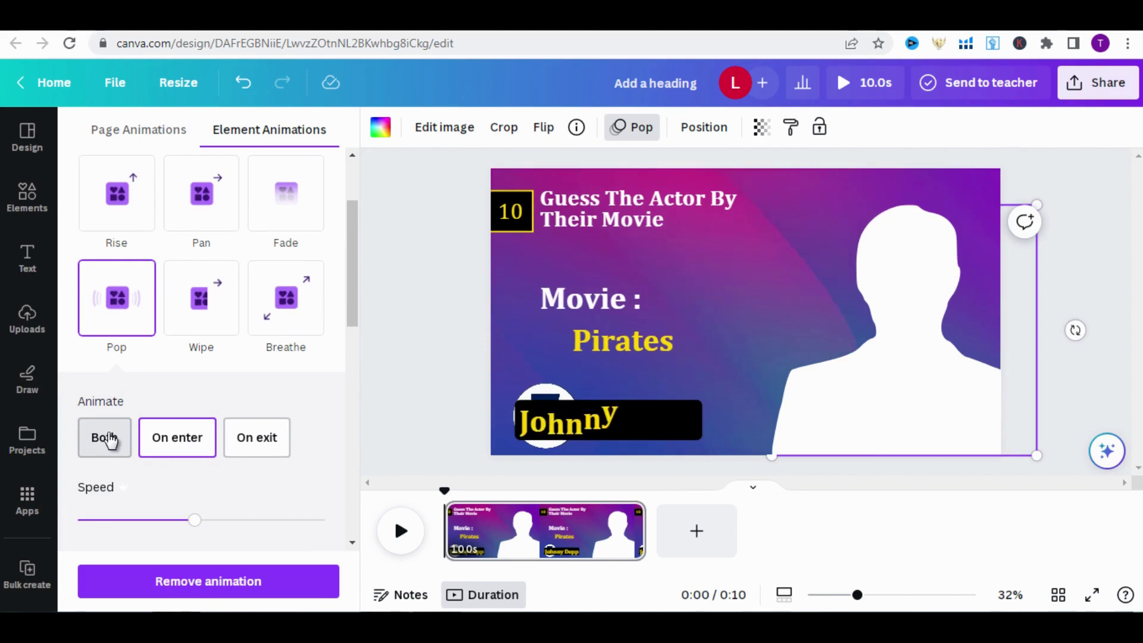
pyautogui.click(109, 438)
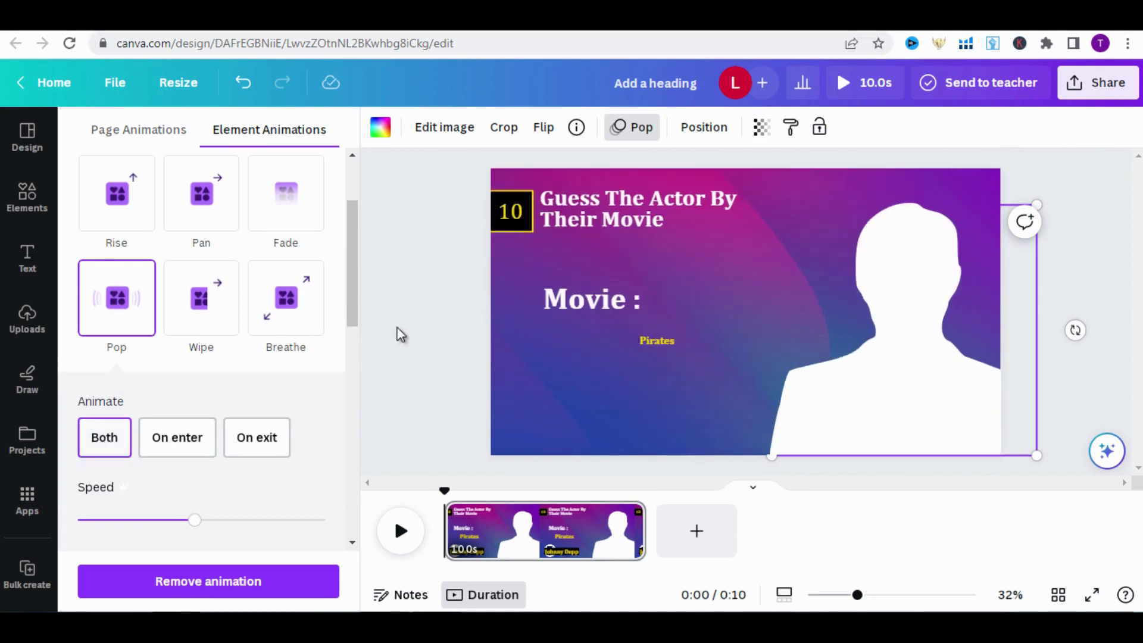
pyautogui.press('Escape')
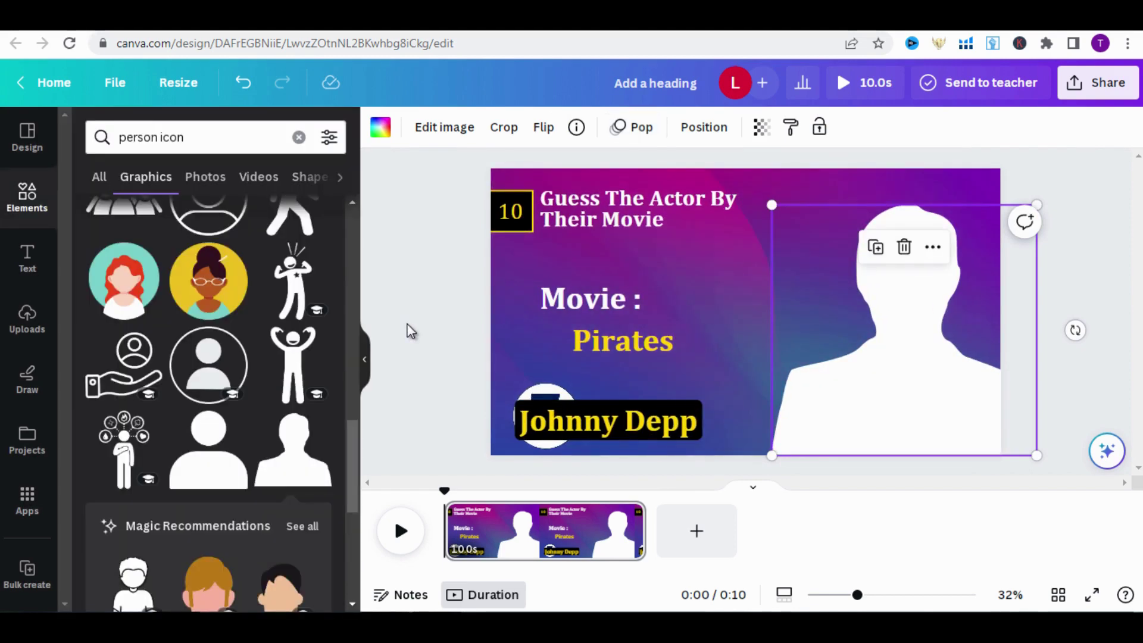
# - Search Elements for 'frame', add a square frame, enlarge it, and place it over the silhouette
pyautogui.click(231, 136)
pyautogui.hotkey('ctrl', 'a')
pyautogui.write('frame')
pyautogui.press('Return')
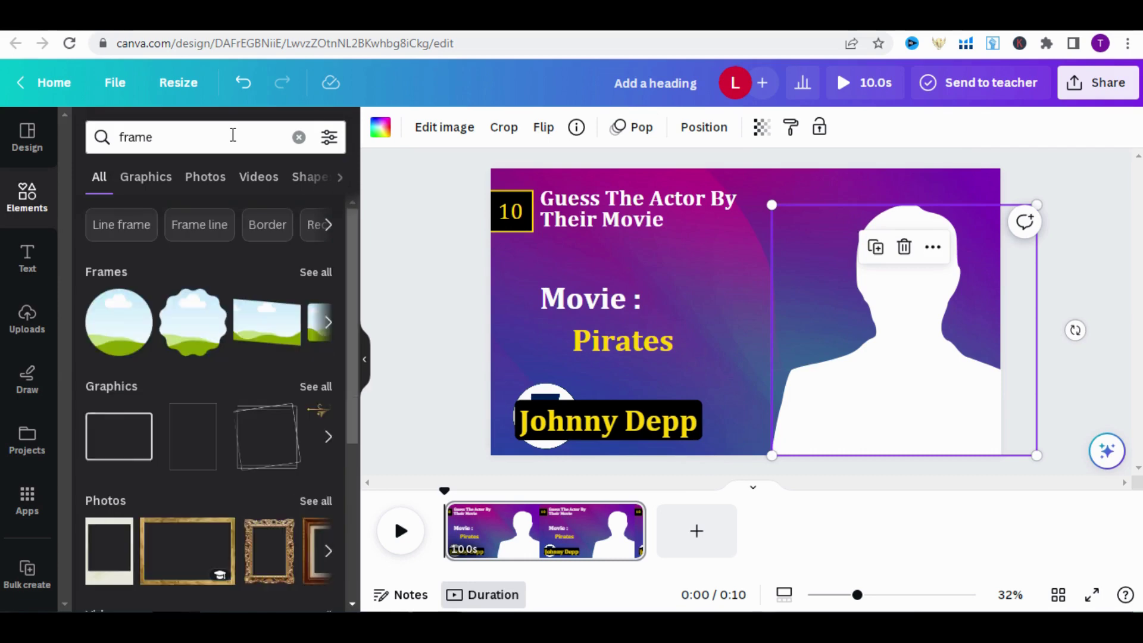
pyautogui.click(314, 273)
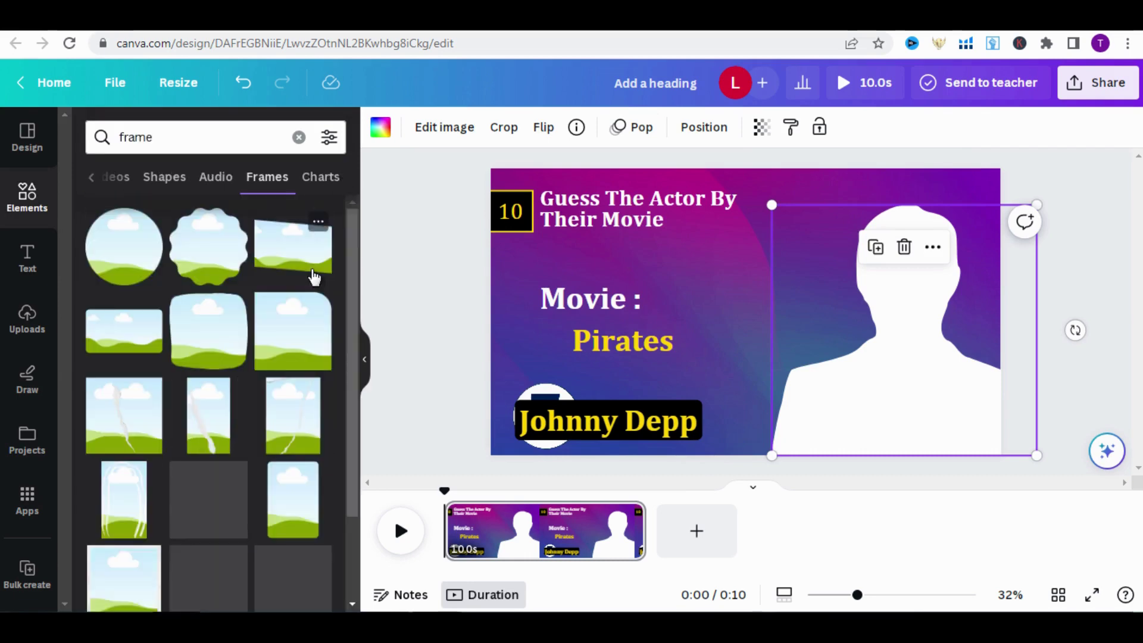
pyautogui.scroll(-5, 334, 417)
pyautogui.hotkey('ctrl', 'z')
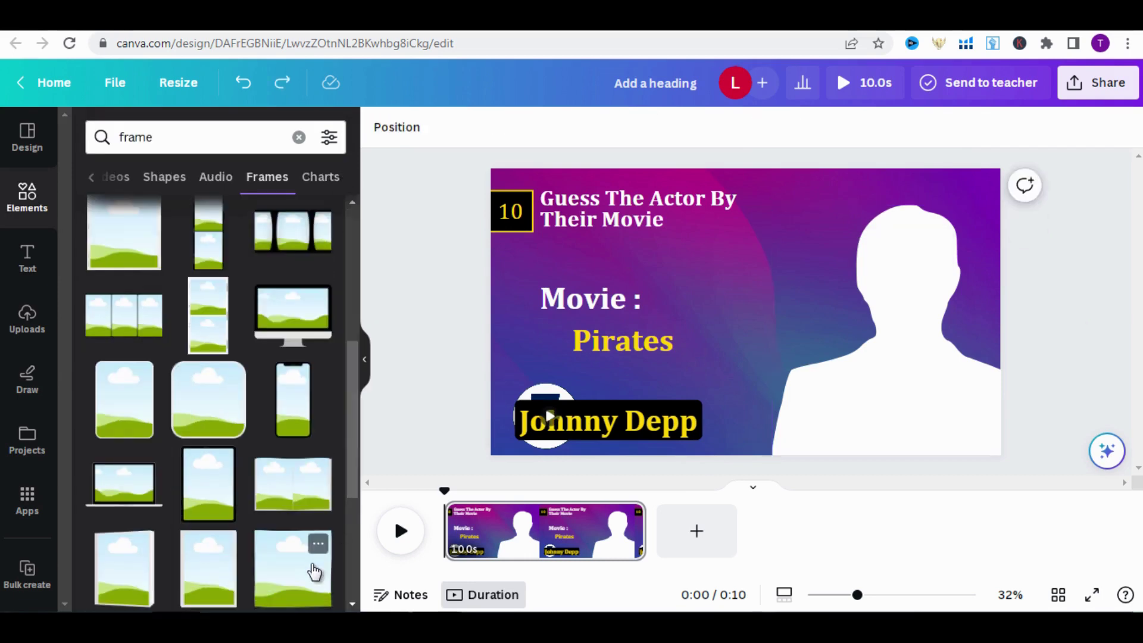
pyautogui.click(315, 572)
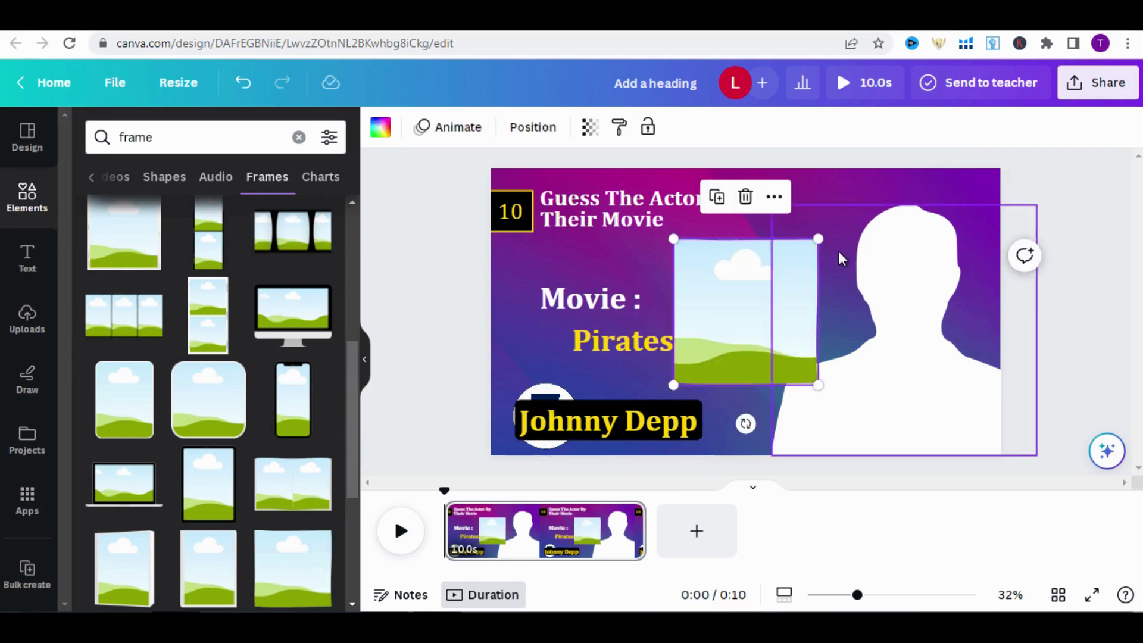
pyautogui.moveTo(819, 237); pyautogui.dragTo(860, 198)
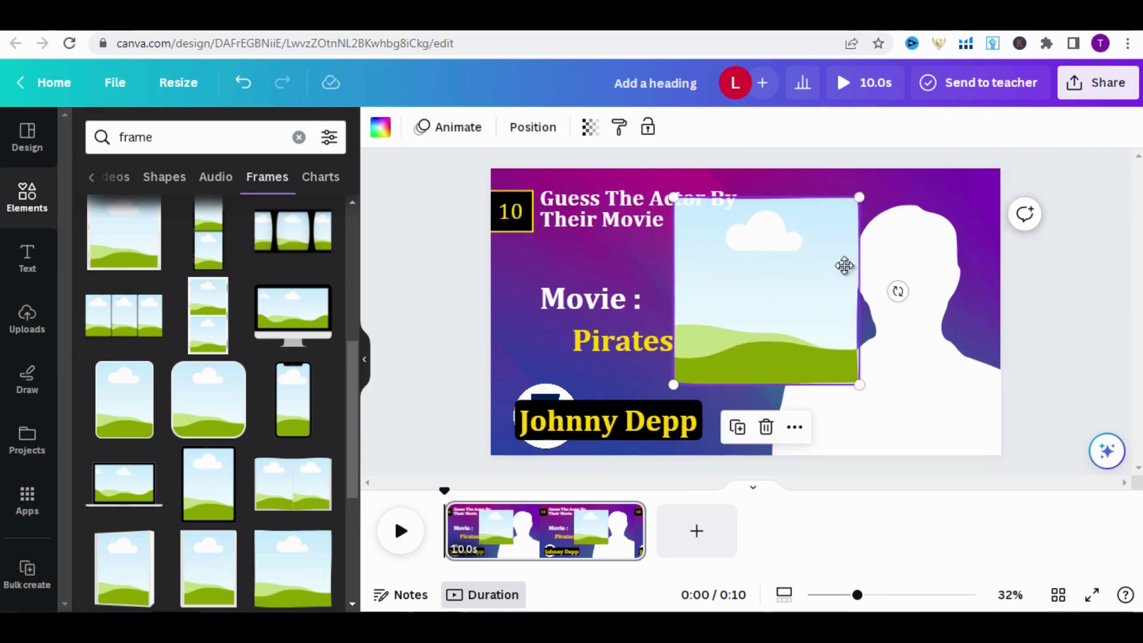
pyautogui.moveTo(827, 266); pyautogui.dragTo(952, 297)
# - Delay Johnny Depp's countdown video start by about a second, then preview and pause at 0:06
pyautogui.click(558, 384)
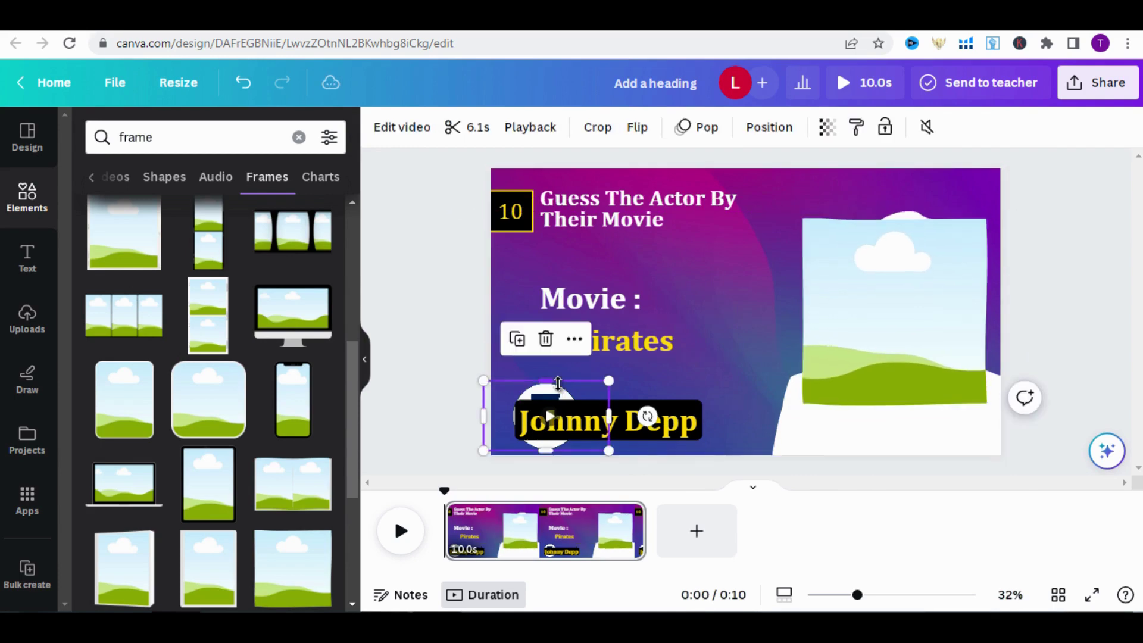
pyautogui.rightClick(562, 396)
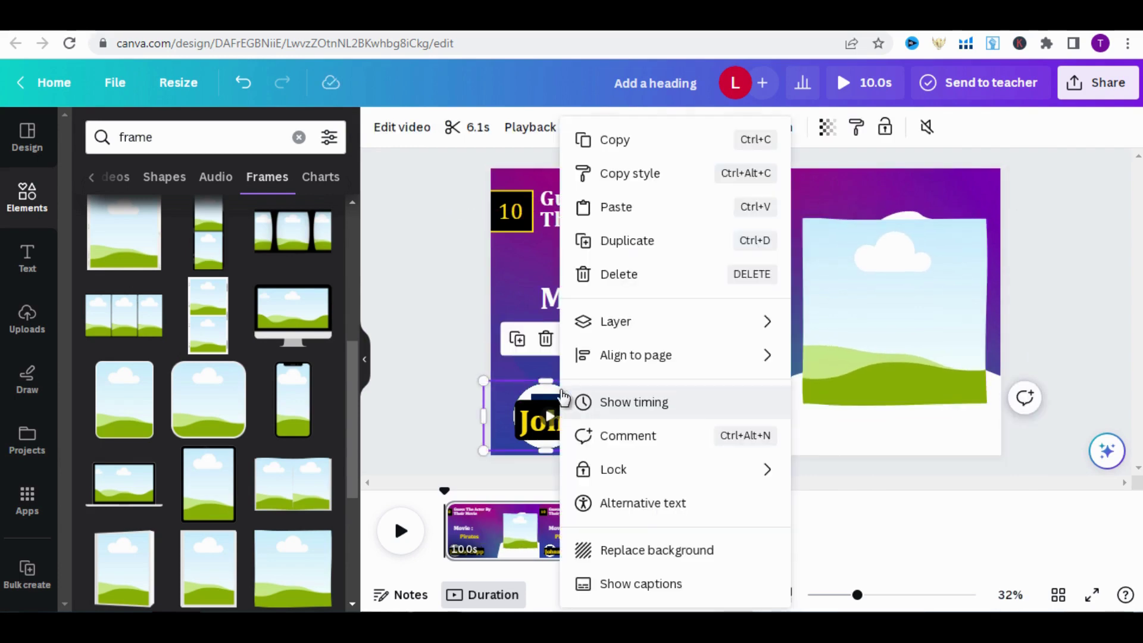
pyautogui.click(621, 407)
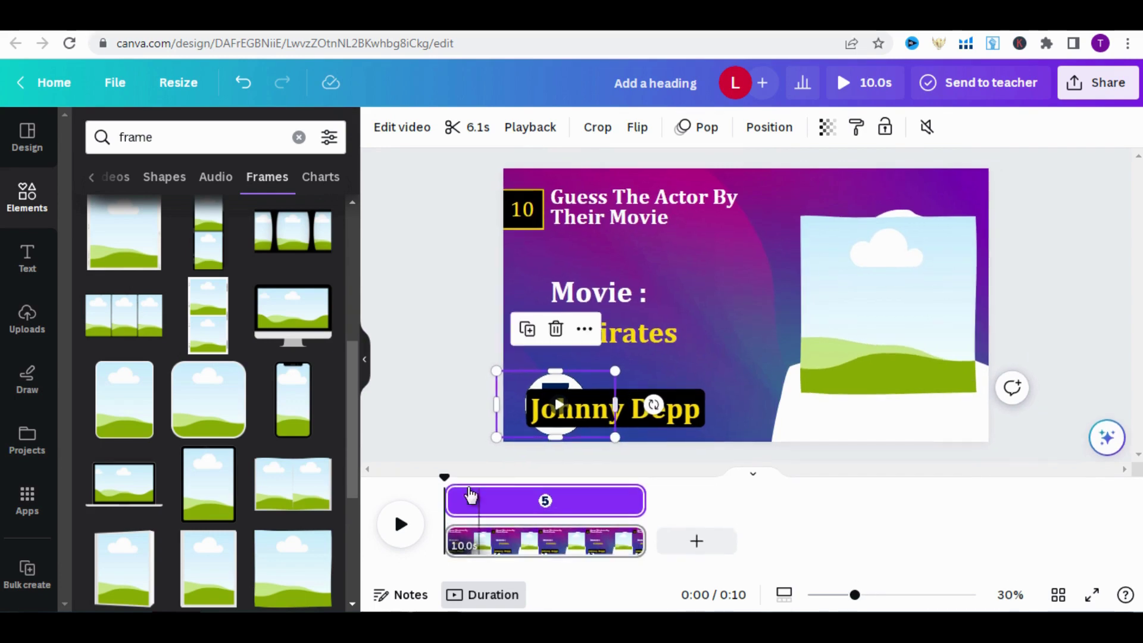
pyautogui.moveTo(451, 498); pyautogui.dragTo(460, 497)
pyautogui.click(397, 524)
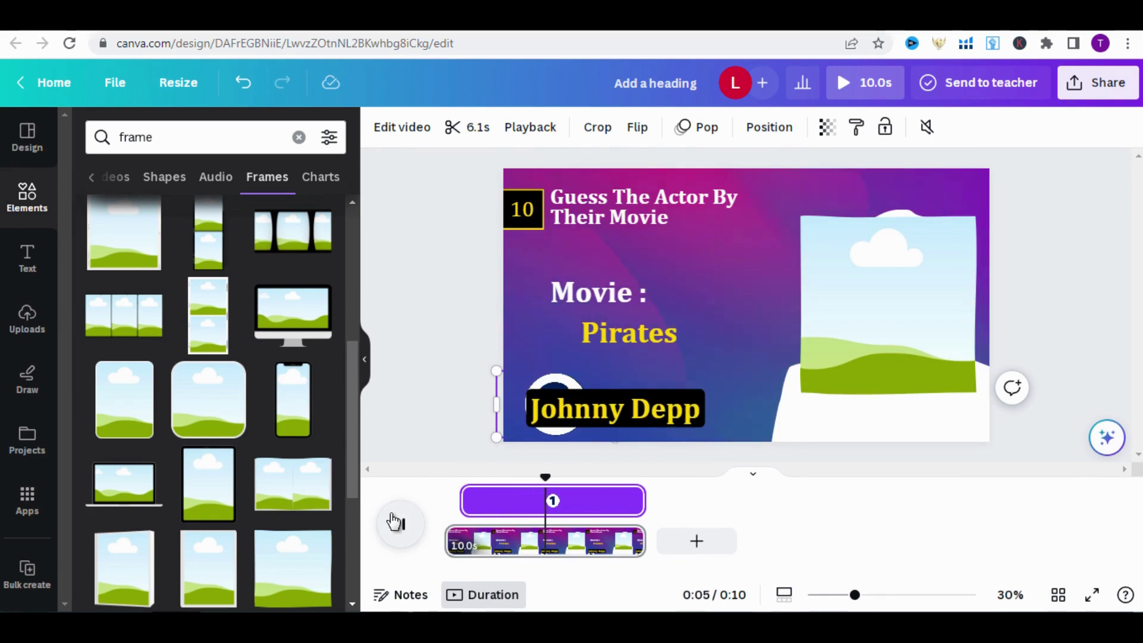
pyautogui.click(395, 523)
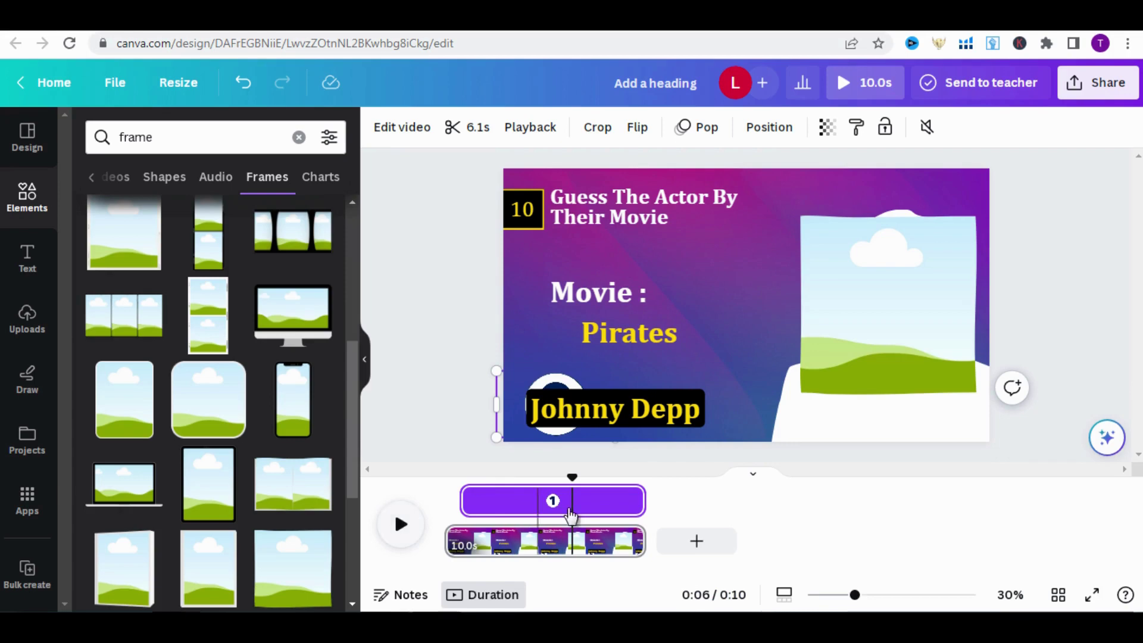
# - Trim the countdown and white silhouette to end at 0:06, and start Johnny Depp's name and photo frame there
pyautogui.moveTo(644, 503); pyautogui.dragTo(573, 500)
pyautogui.click(604, 416)
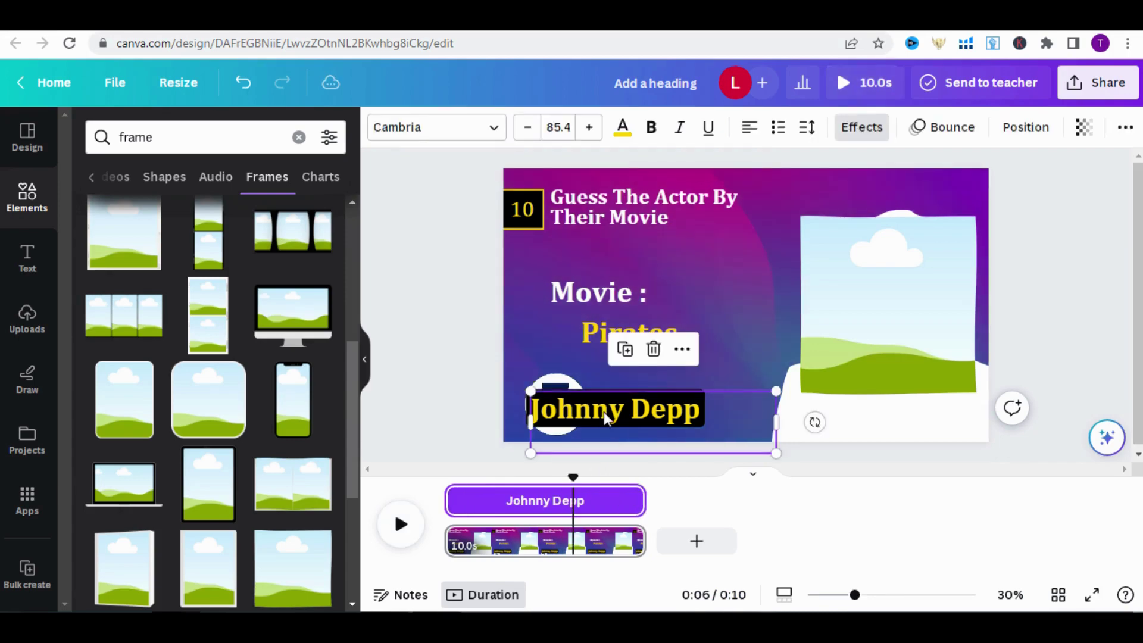
pyautogui.moveTo(456, 496); pyautogui.dragTo(578, 503)
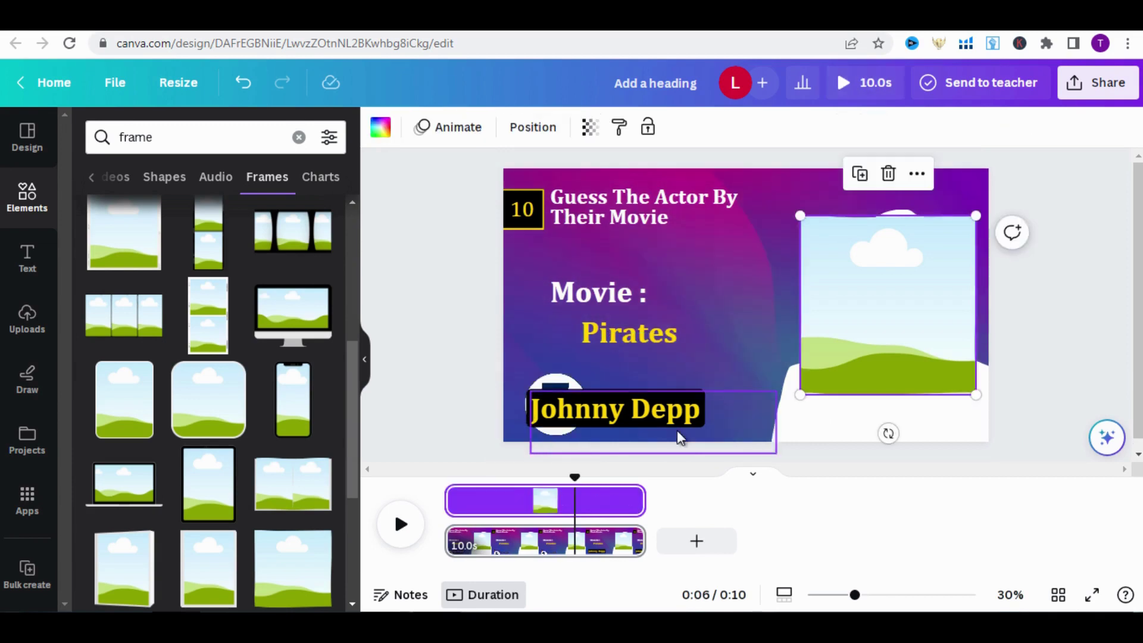
pyautogui.moveTo(449, 497); pyautogui.dragTo(582, 492)
pyautogui.click(877, 405)
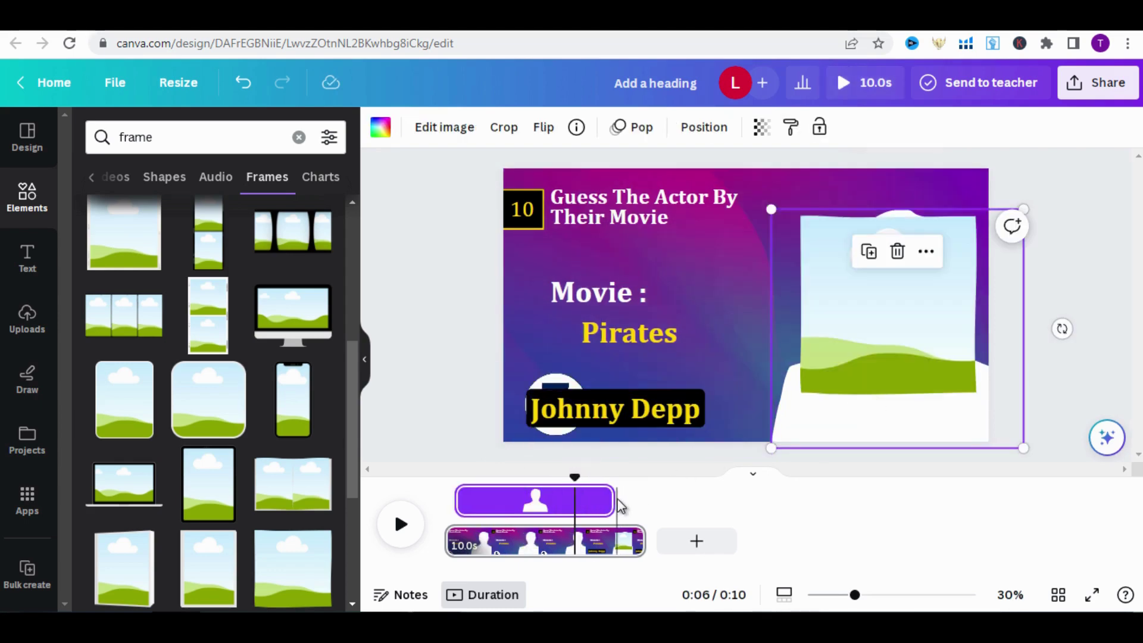
pyautogui.moveTo(615, 498); pyautogui.dragTo(573, 505)
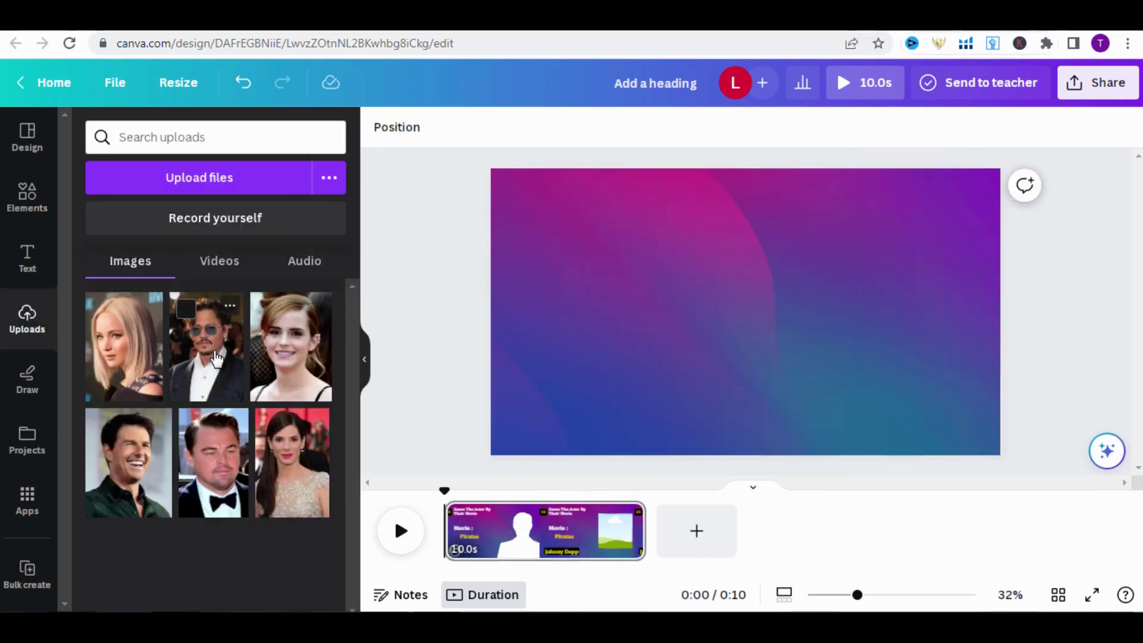
# - Drop the uploaded Johnny Depp photo into the frame and play the slide to check the reveal
pyautogui.moveTo(215, 357); pyautogui.dragTo(855, 315)
pyautogui.click(403, 529)
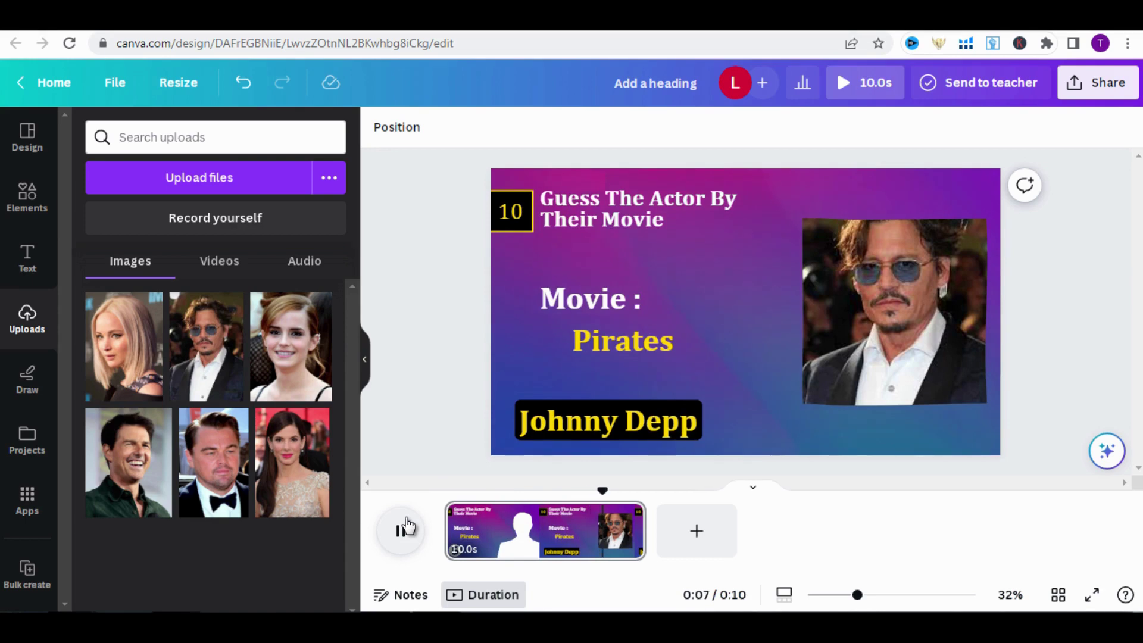
# - Add the Throwing Knife 2 whoosh sound and play the slide from the beginning
pyautogui.click(111, 357)
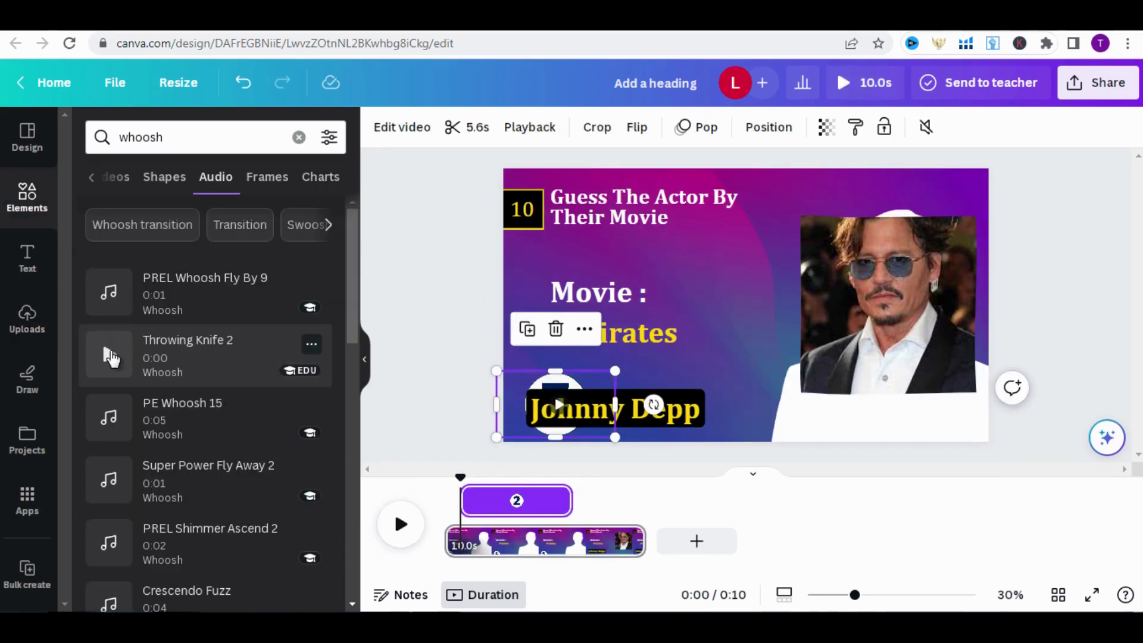
pyautogui.click(161, 359)
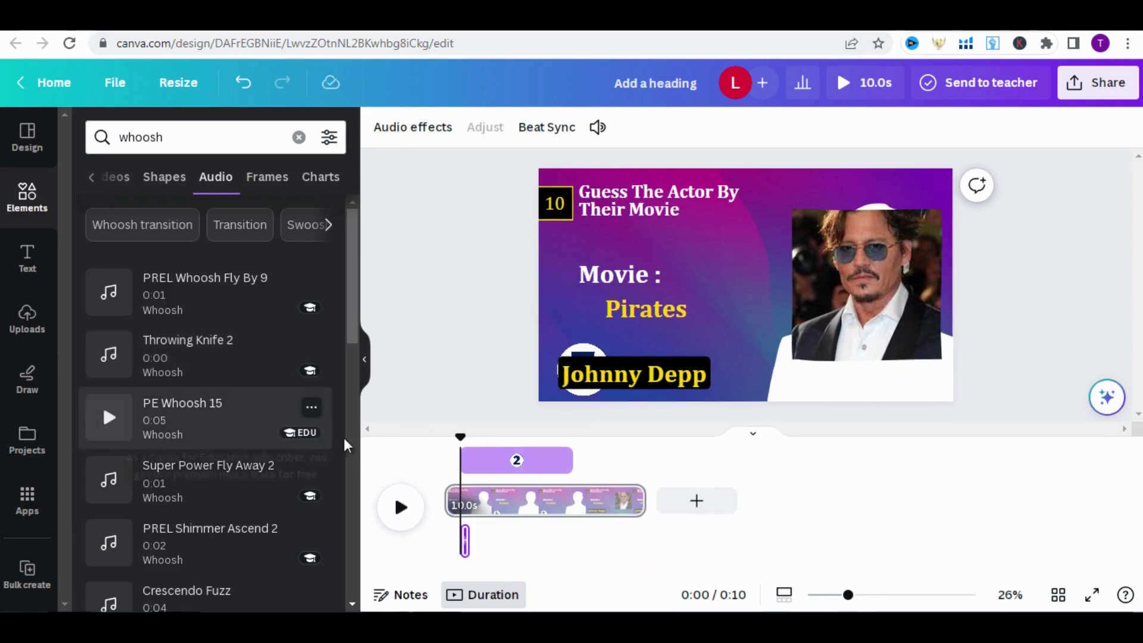
pyautogui.moveTo(462, 438); pyautogui.dragTo(435, 437)
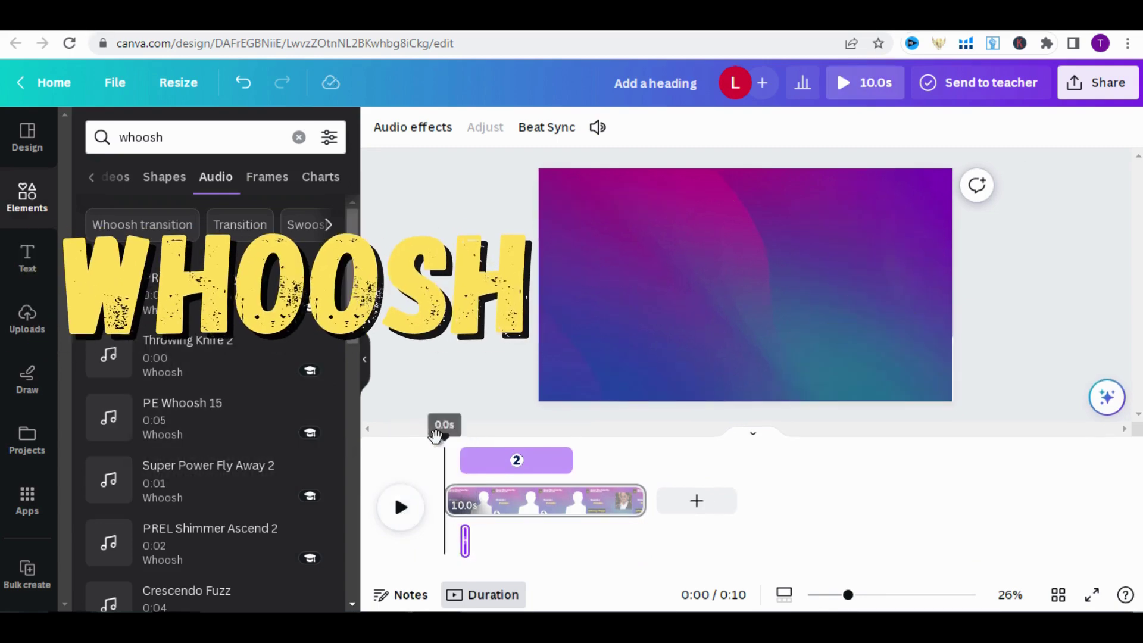
pyautogui.click(400, 507)
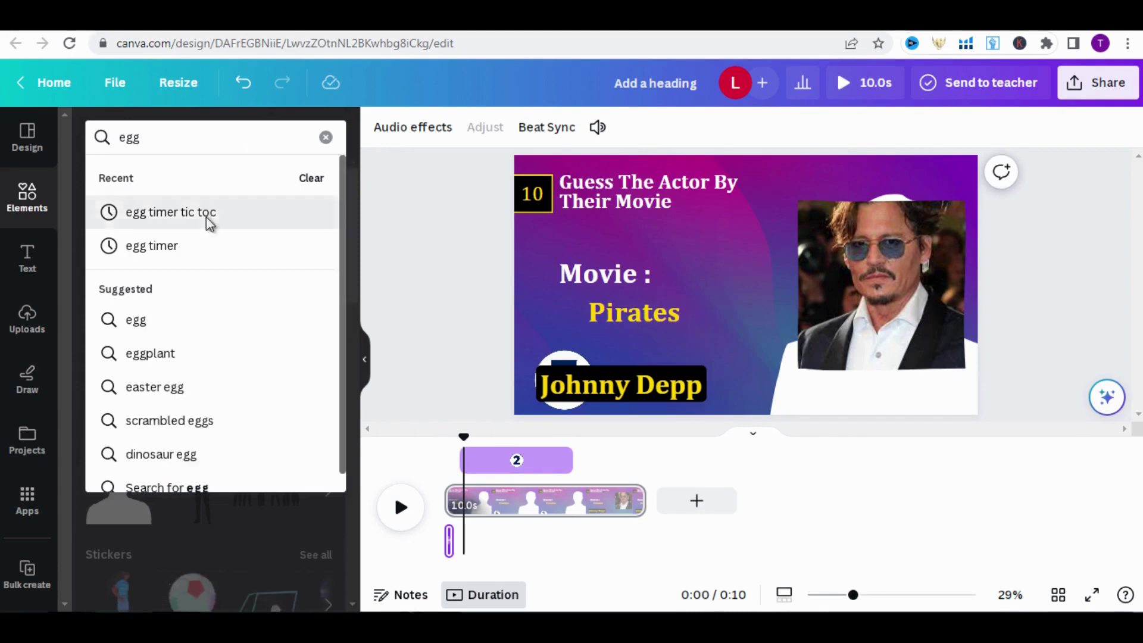
pyautogui.click(206, 215)
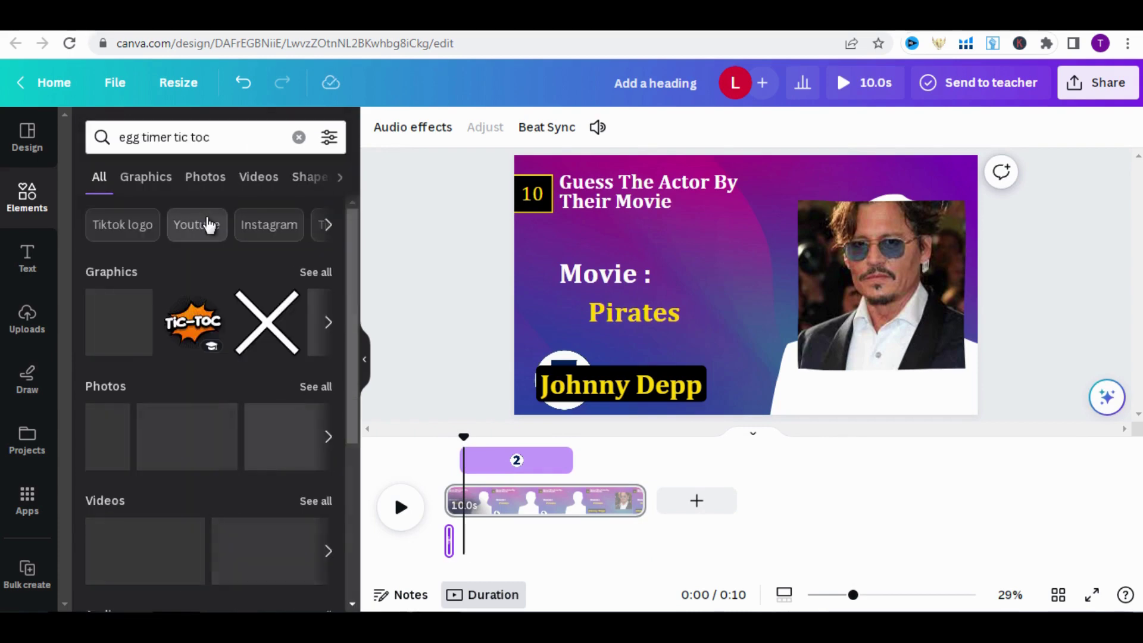
# - Add the Egg Timer Tic Toc sound from the audio results, trim it to about 5 seconds, and play
pyautogui.click(342, 179)
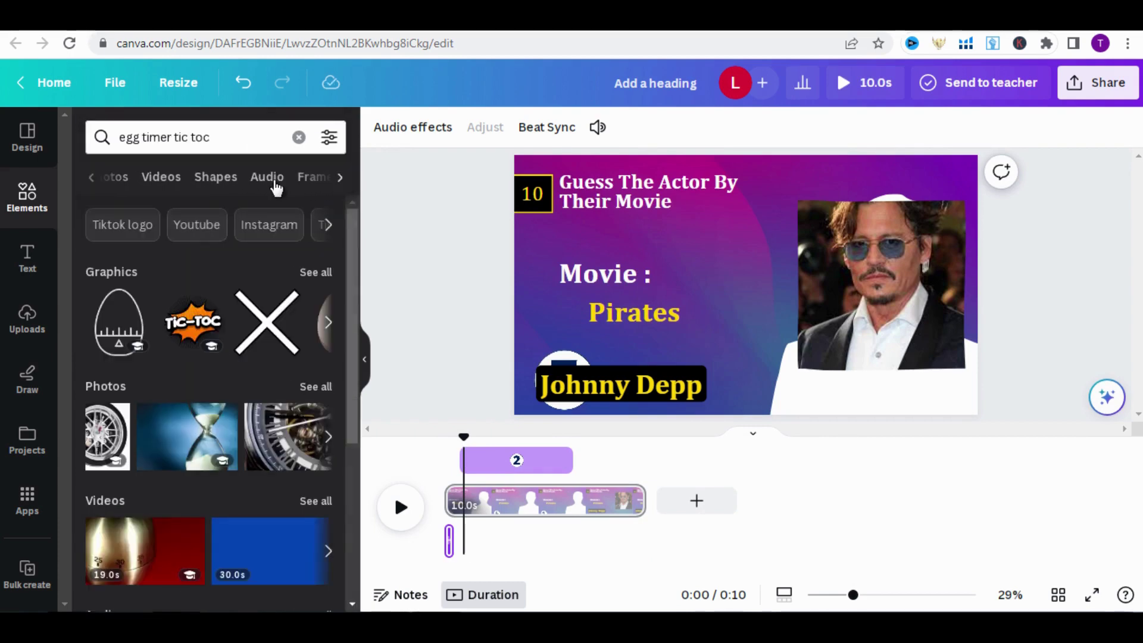
pyautogui.click(265, 182)
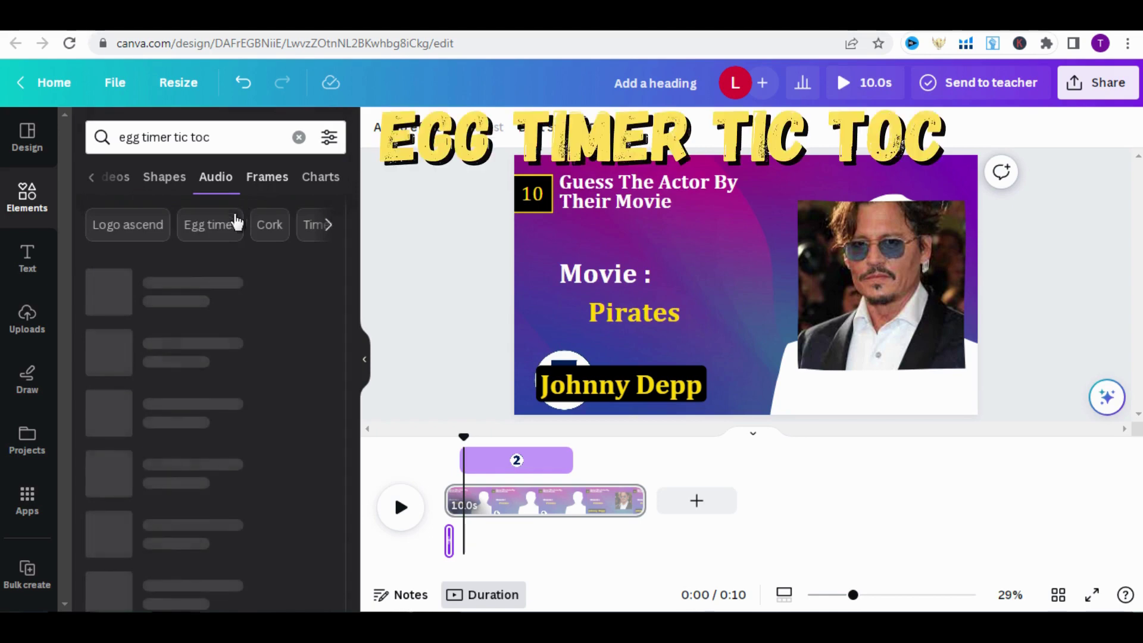
pyautogui.click(158, 288)
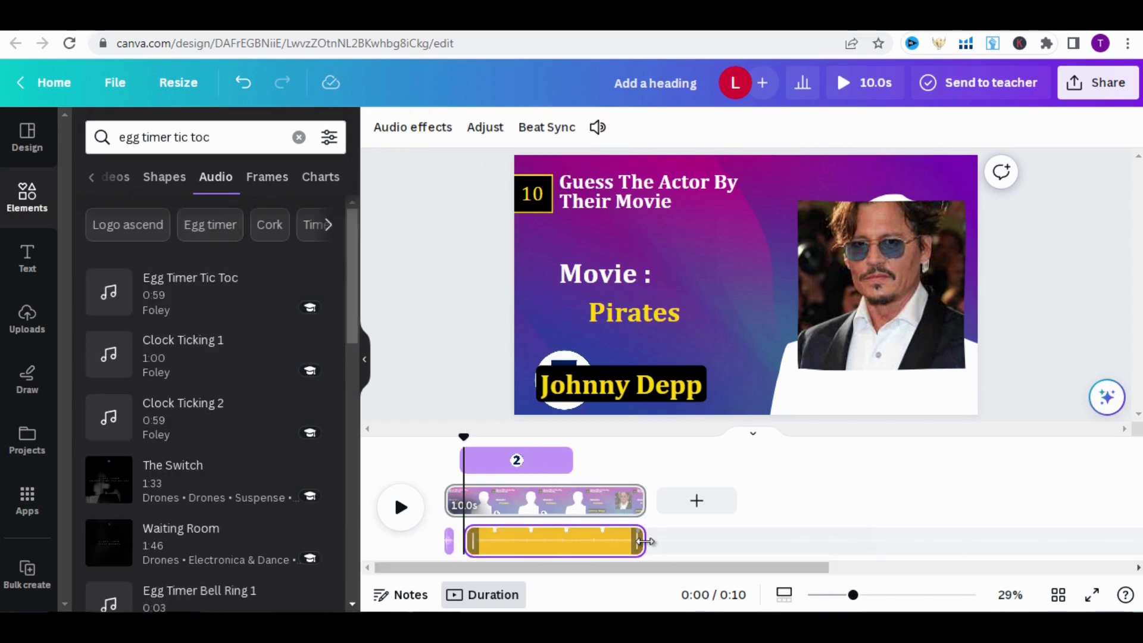
pyautogui.moveTo(645, 540); pyautogui.dragTo(576, 536)
pyautogui.click(392, 518)
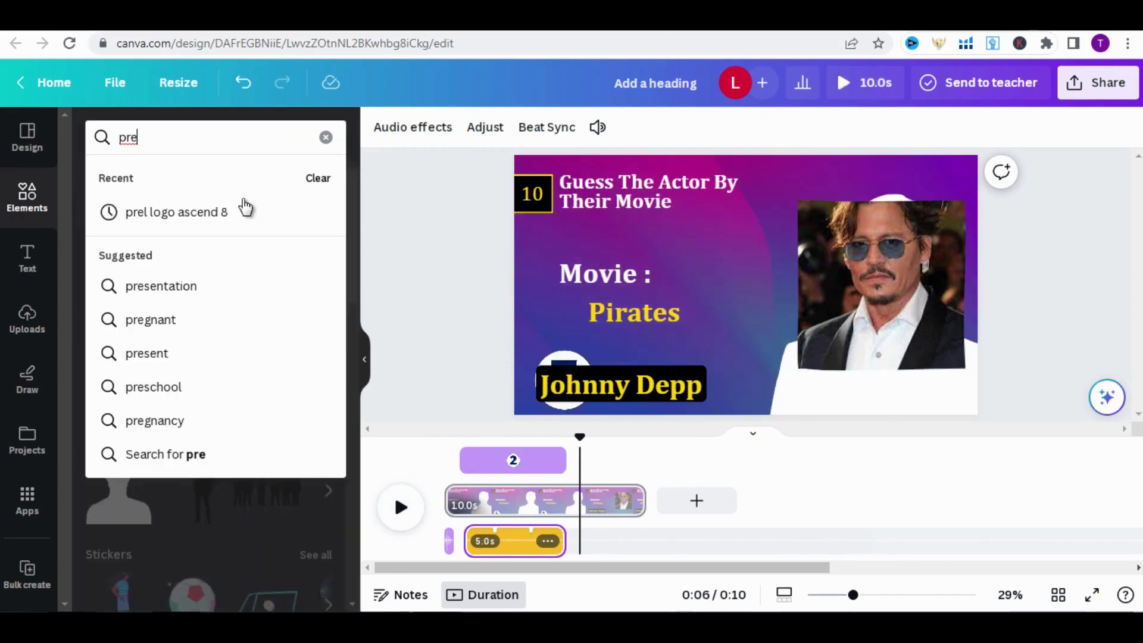
# - Search 'prel logo ascend 8', add the PREL Logo Ascend 8 sound as a 3.2s clip, and preview
pyautogui.click(243, 213)
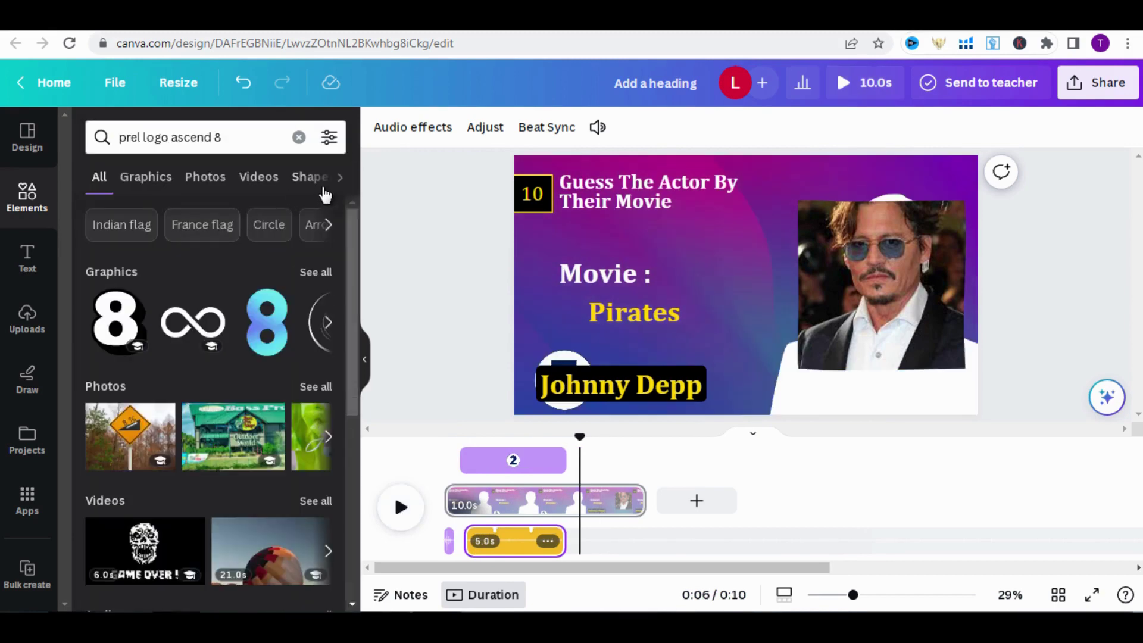
pyautogui.click(340, 177)
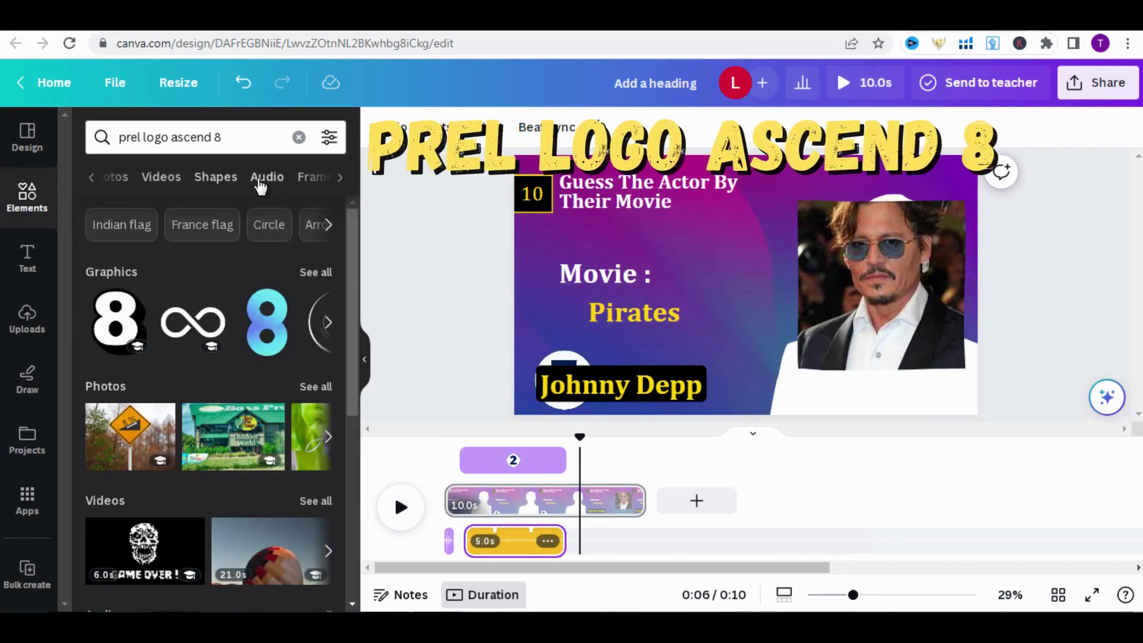
pyautogui.click(260, 180)
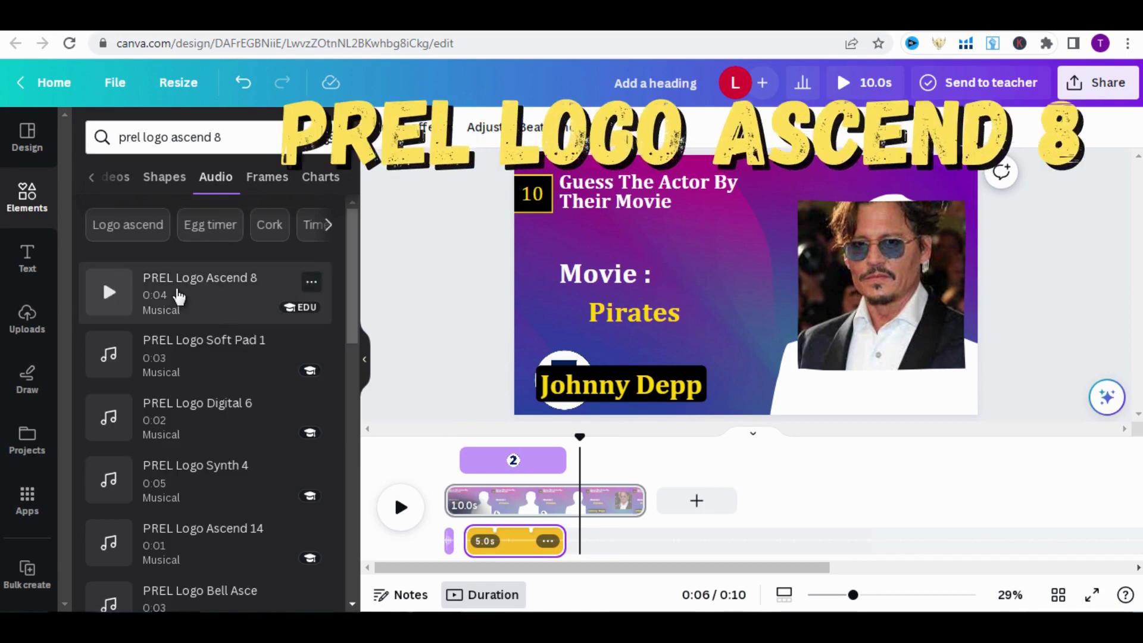
pyautogui.click(178, 293)
pyautogui.click(400, 509)
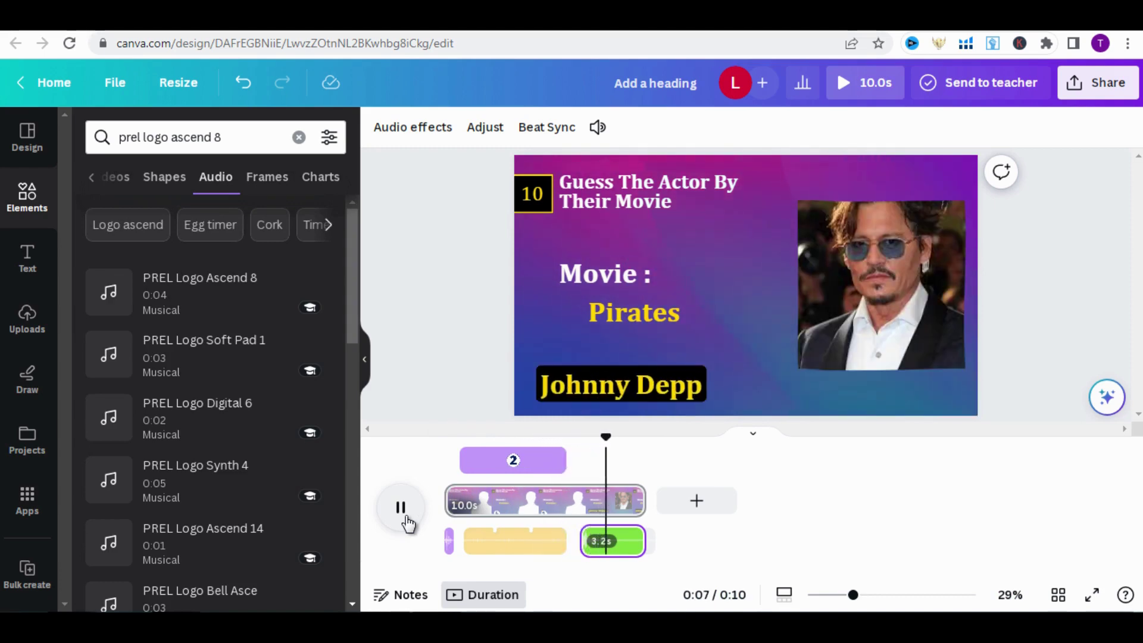
# - Stop the preview and delete every element on the page except the background
pyautogui.click(404, 516)
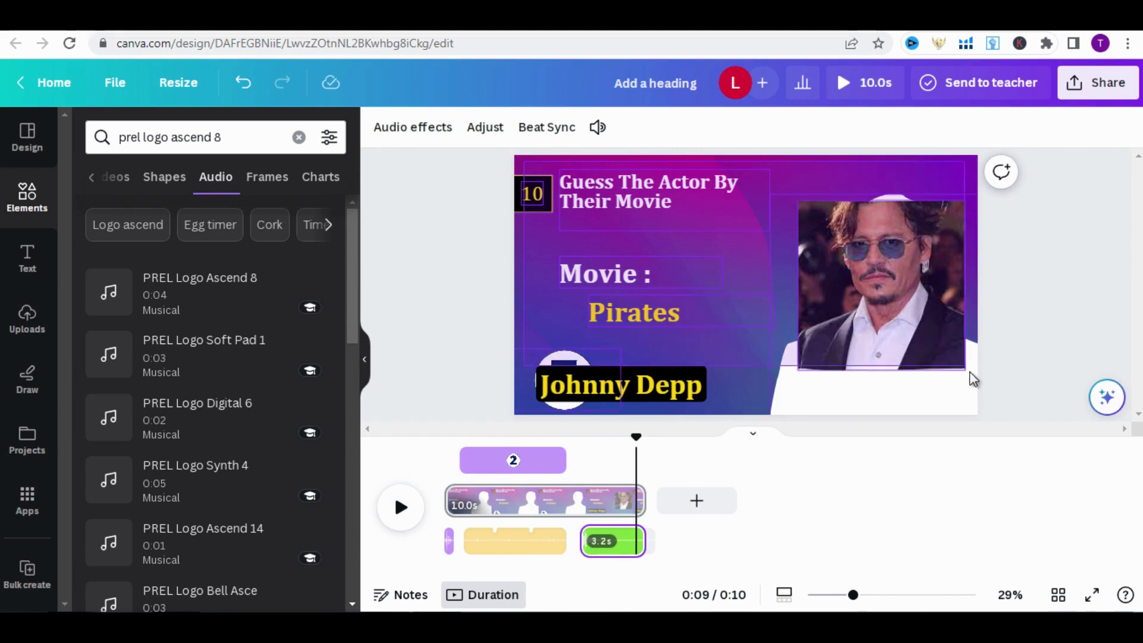
pyautogui.hotkey('ctrl', 'a')
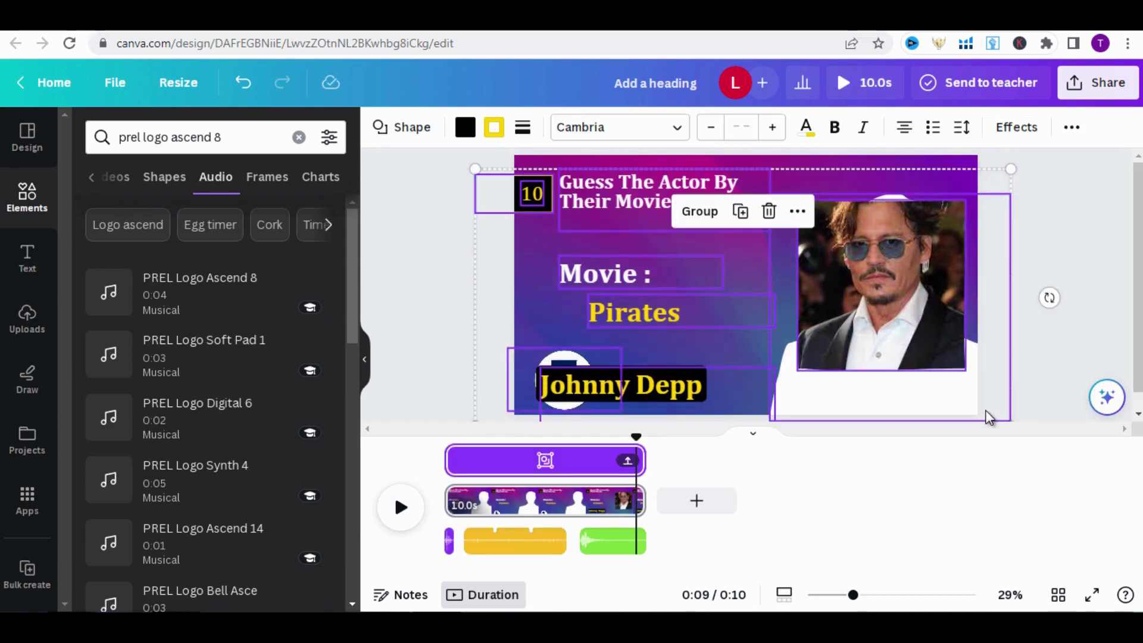
pyautogui.press('Delete')
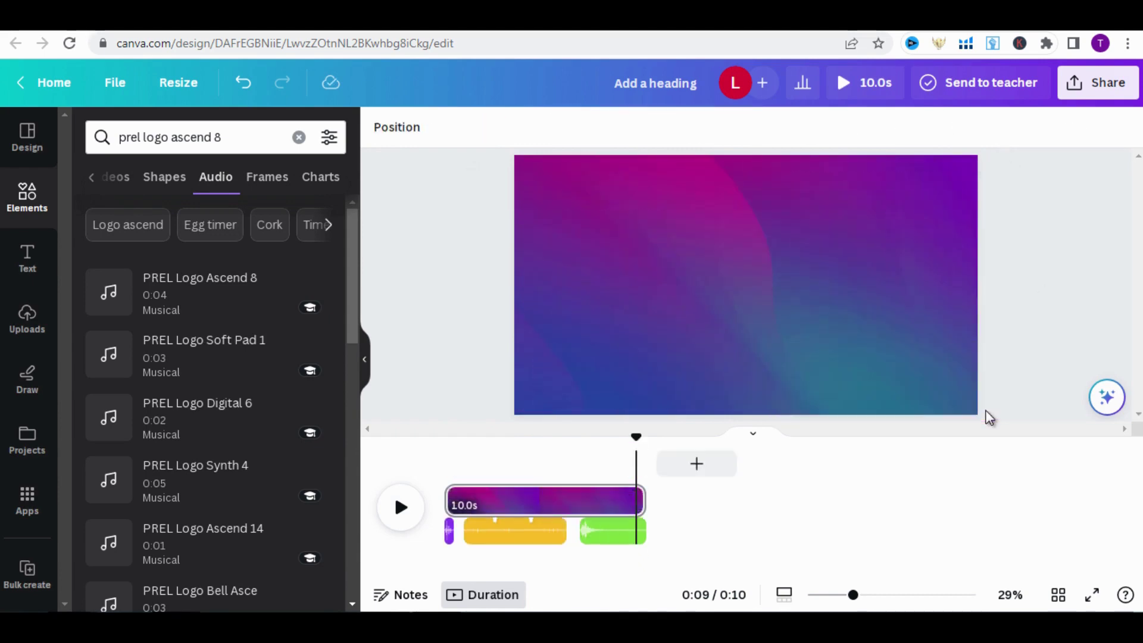
# - Download the plain background as an MP4 video at 1080p
pyautogui.click(1094, 95)
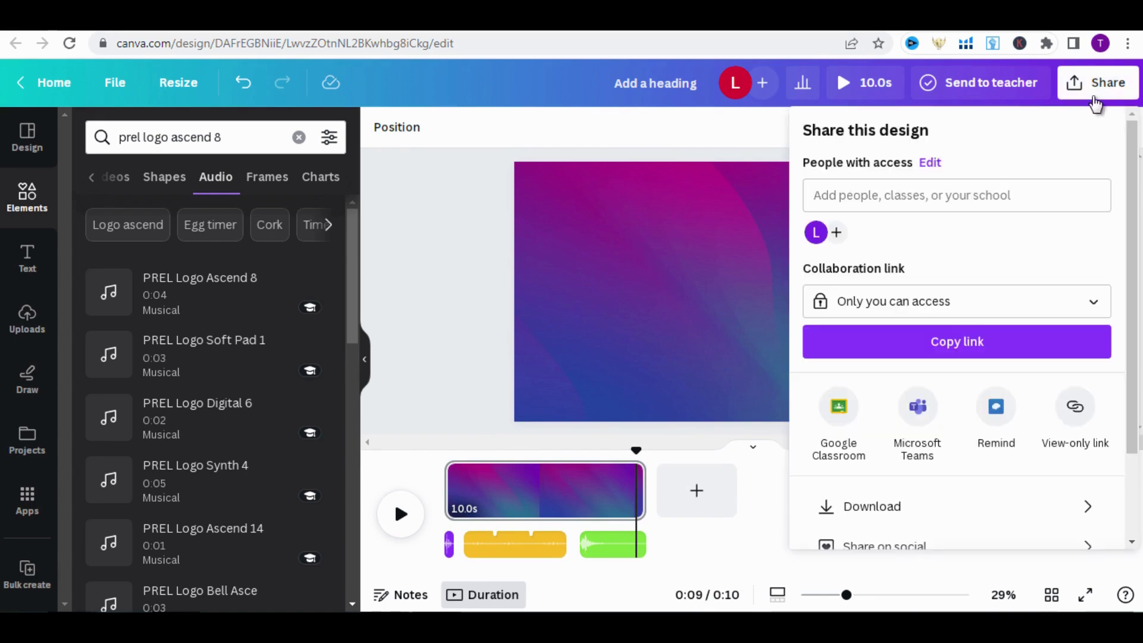
pyautogui.scroll(-3, 1135, 326)
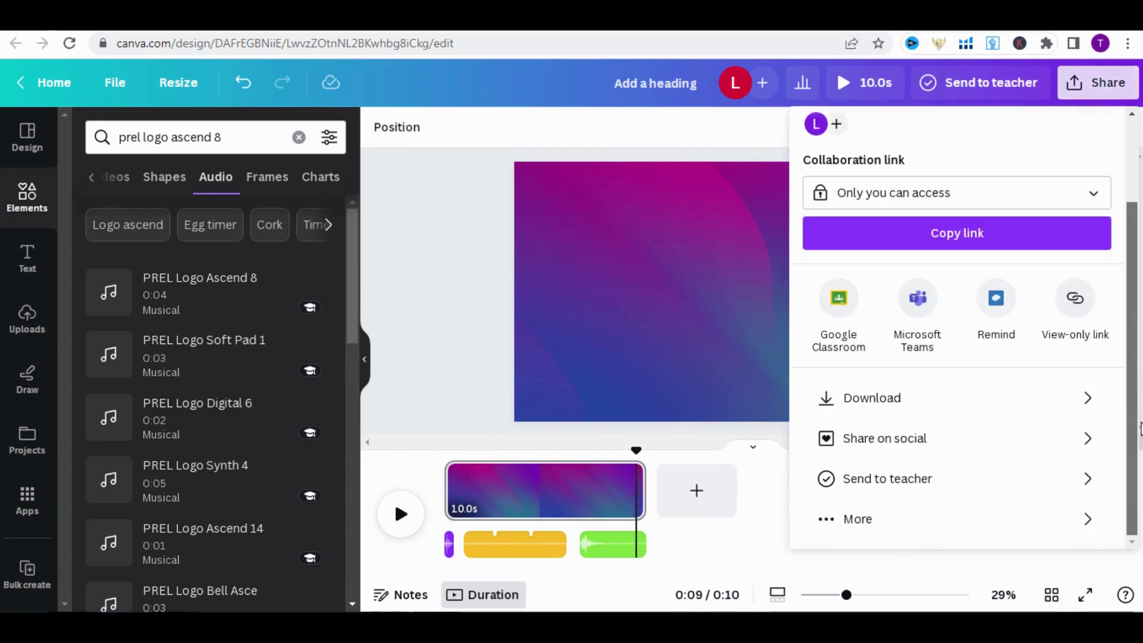
pyautogui.click(1064, 409)
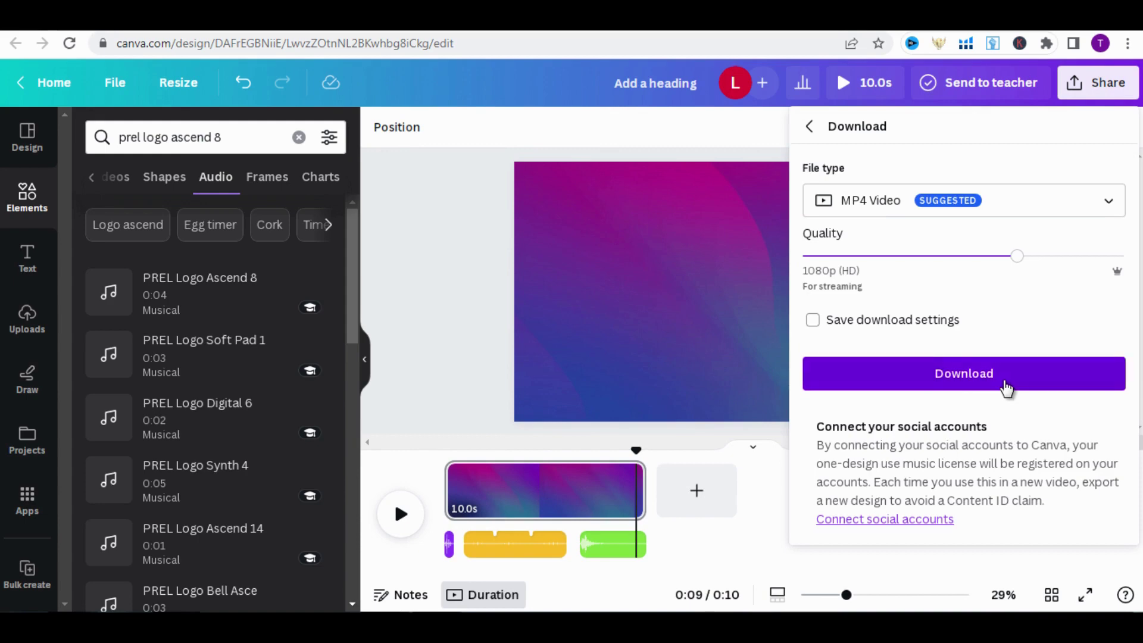
pyautogui.click(1006, 387)
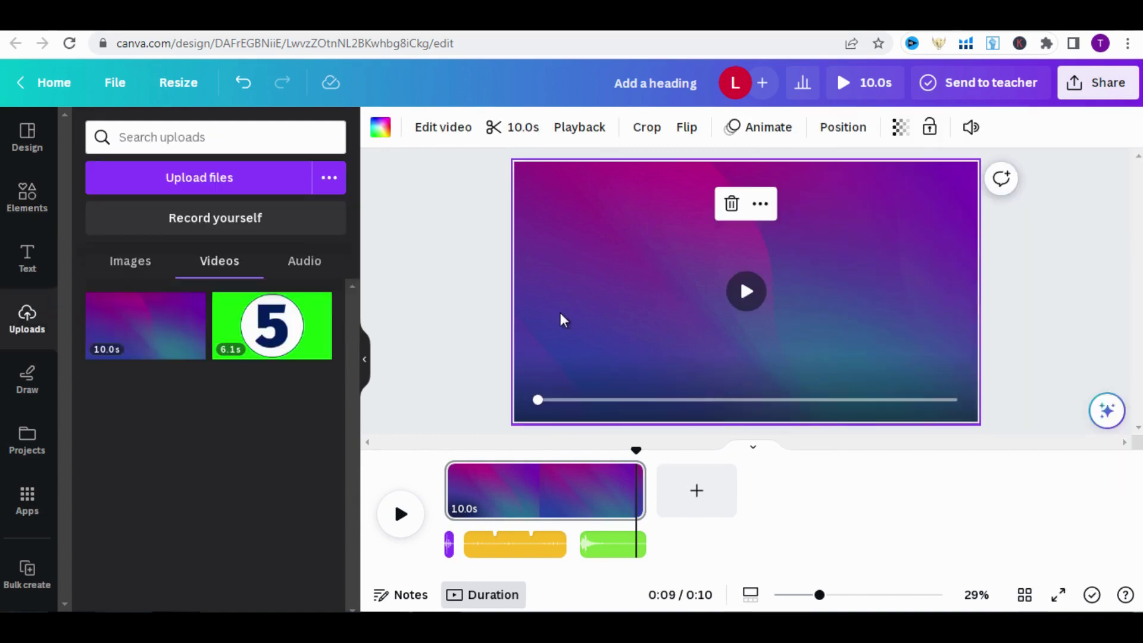
# - Restore the deleted quiz elements and remove the green and yellow audio clips
pyautogui.hotkey('ctrl', 'z')
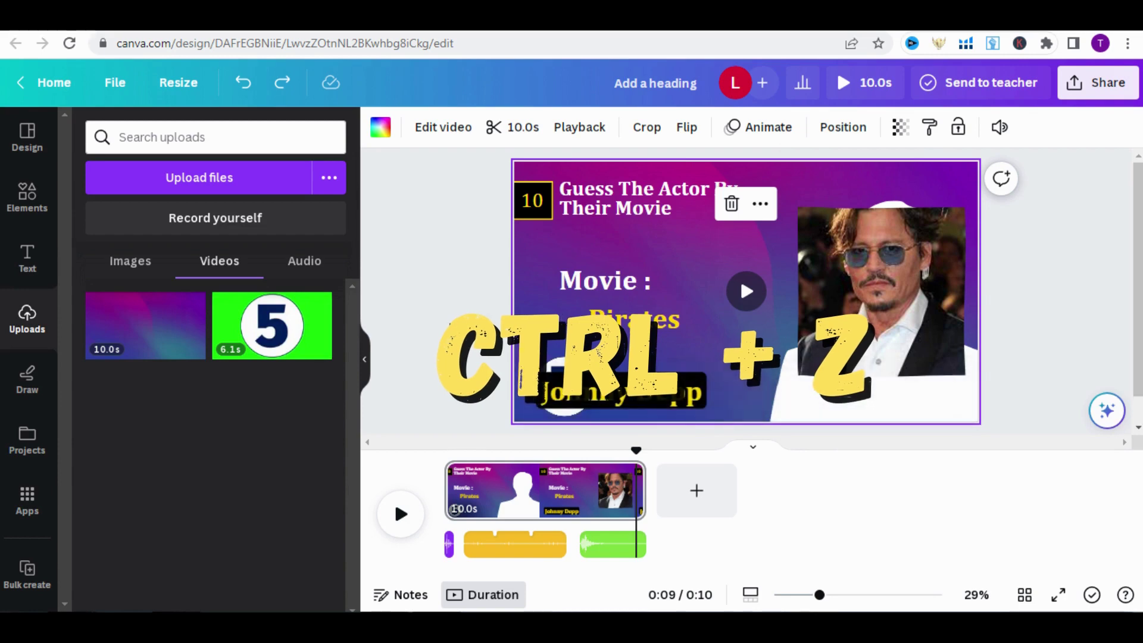
pyautogui.click(607, 545)
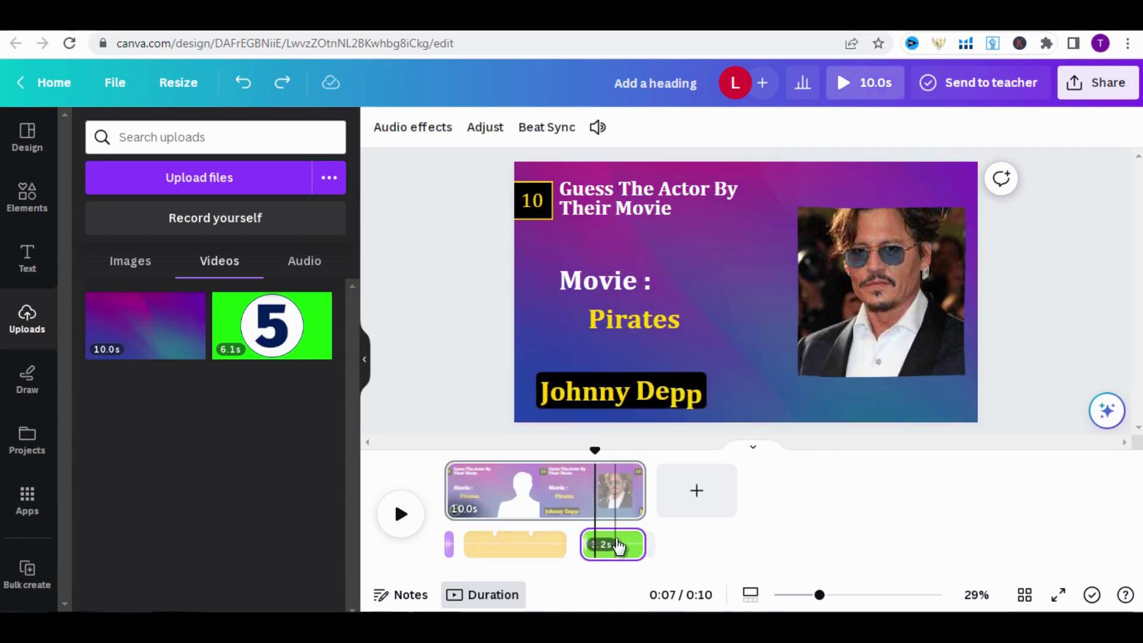
pyautogui.click(538, 543)
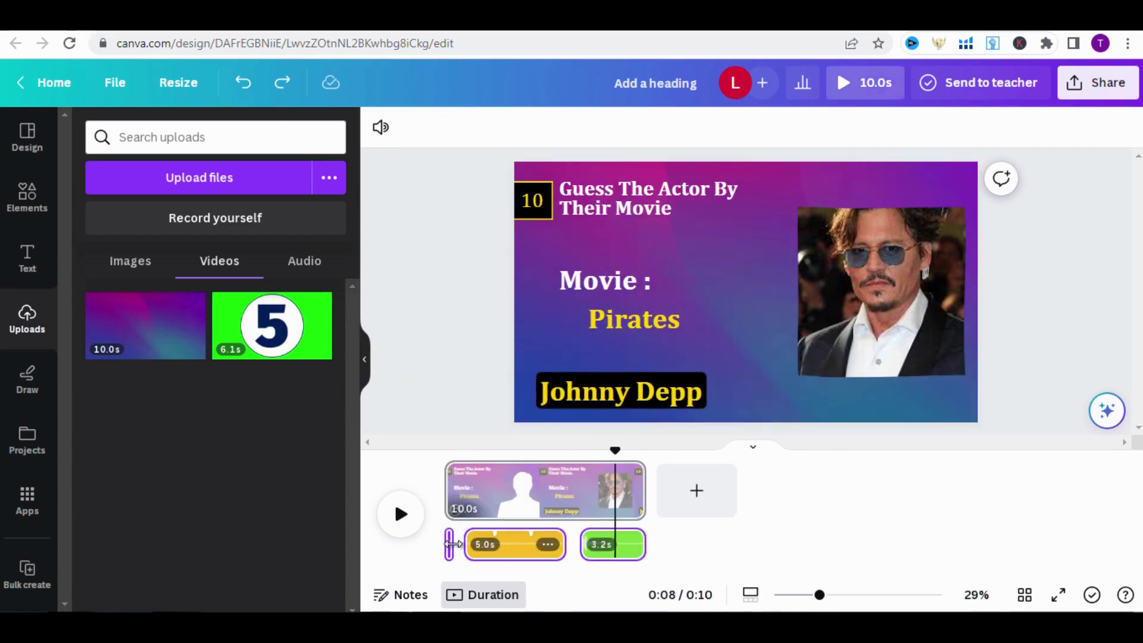
pyautogui.hotkey('ctrl', 'y')
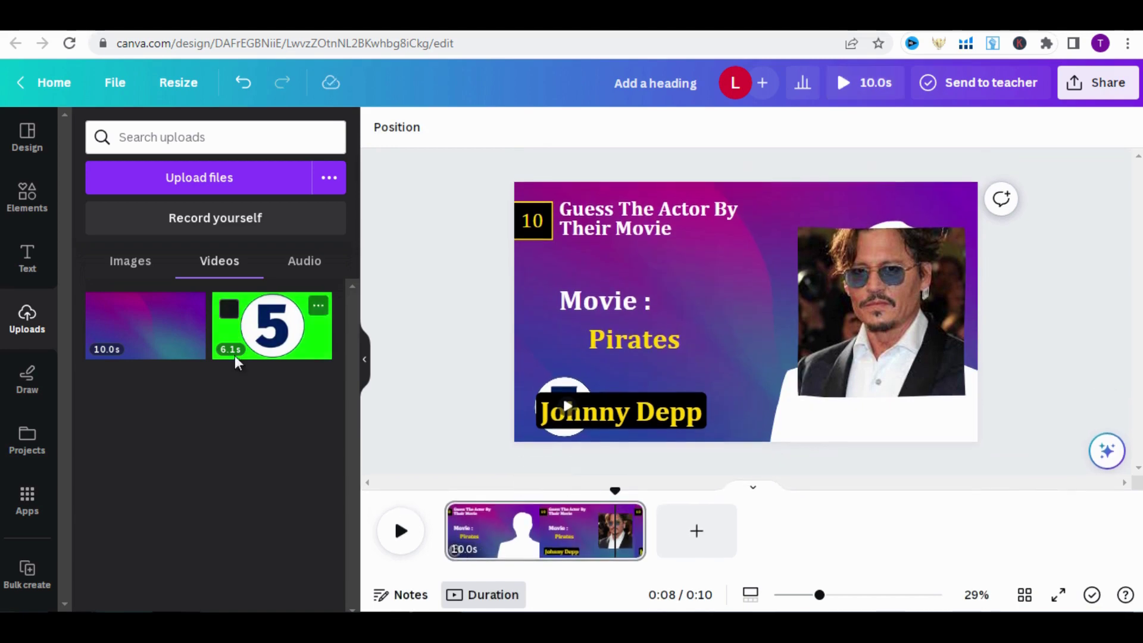
# - Add the gradient background video, stretch it to fill the slide, and send it to the back
pyautogui.click(181, 339)
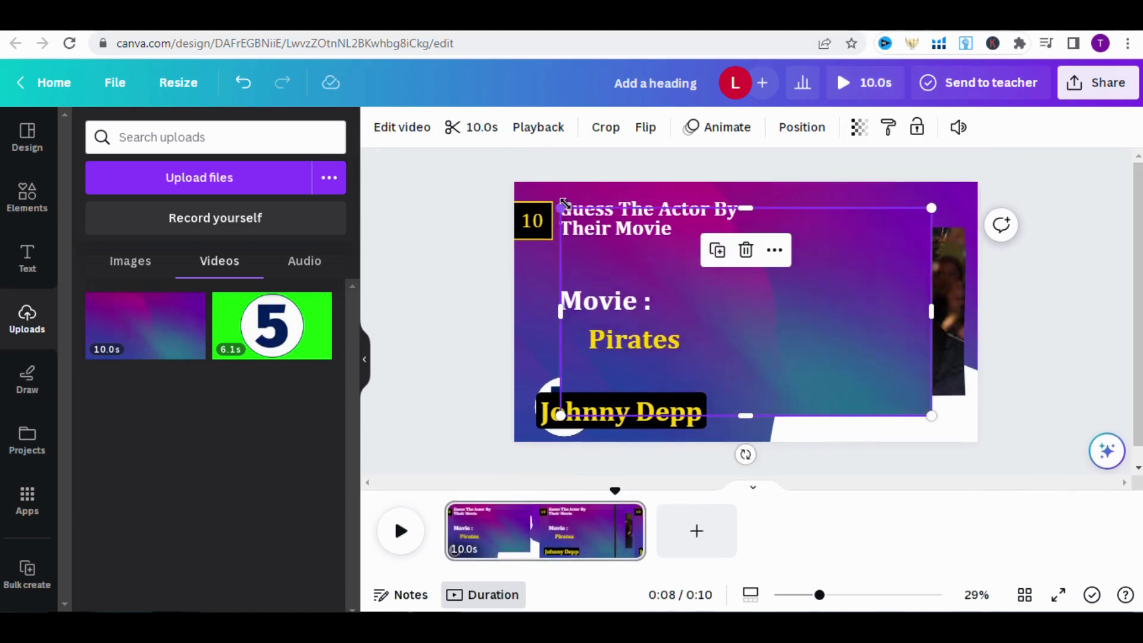
pyautogui.moveTo(563, 206); pyautogui.dragTo(514, 181)
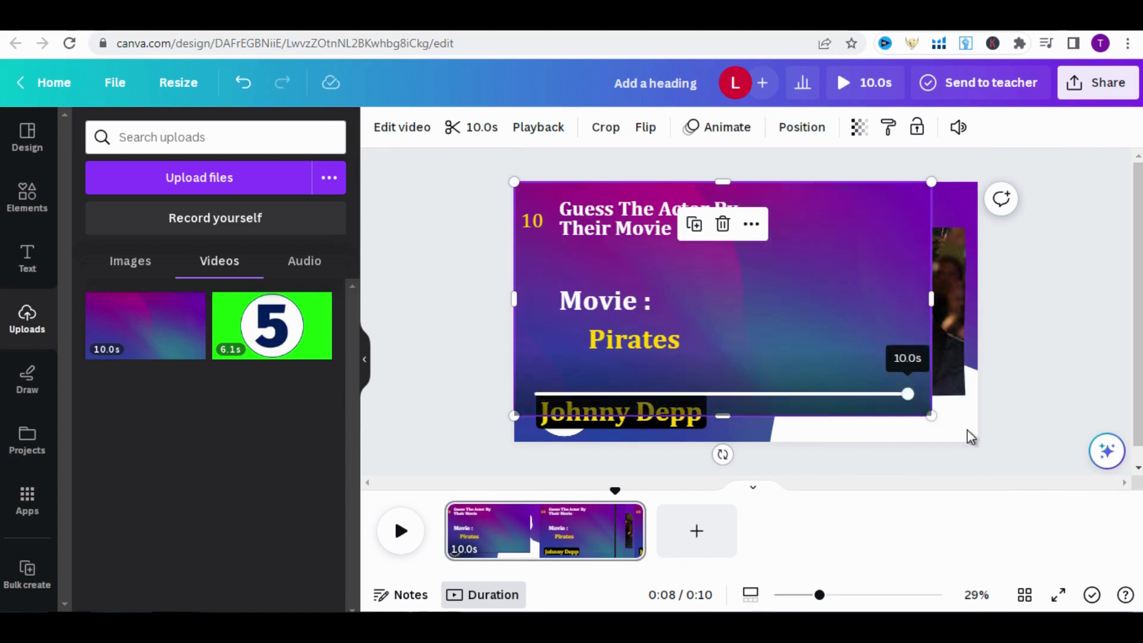
pyautogui.moveTo(931, 416); pyautogui.dragTo(983, 443)
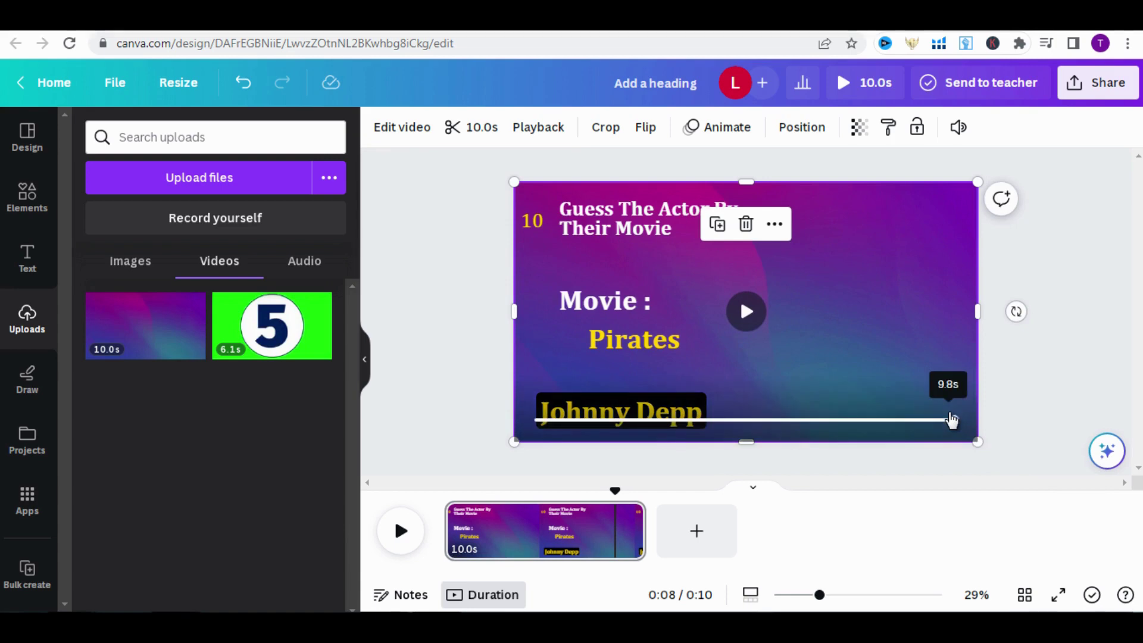
pyautogui.click(804, 127)
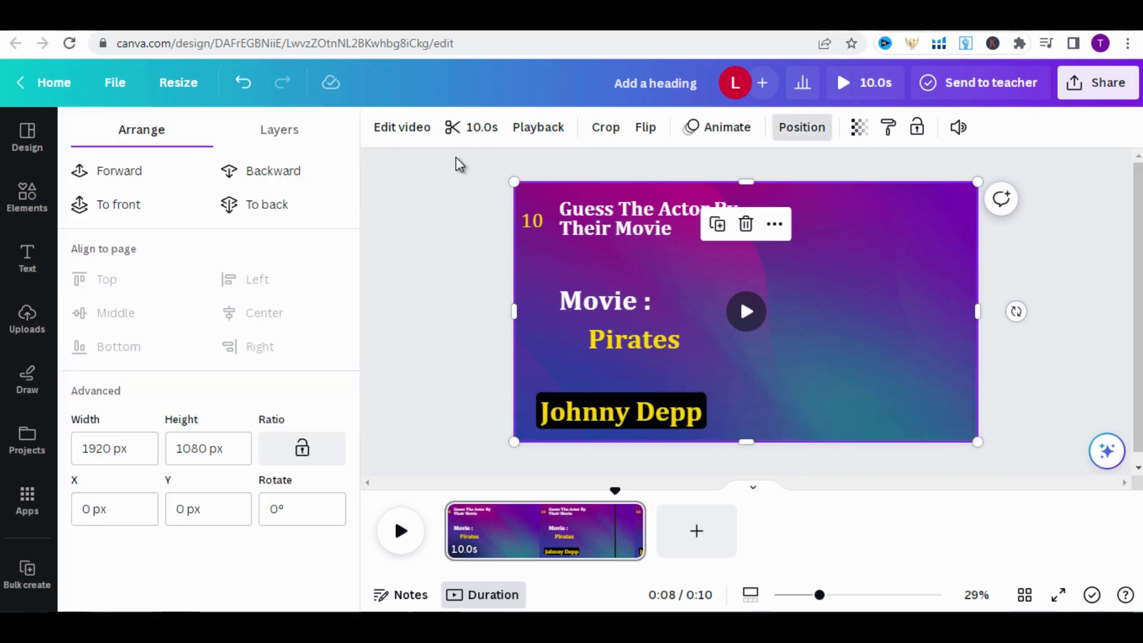
pyautogui.click(253, 206)
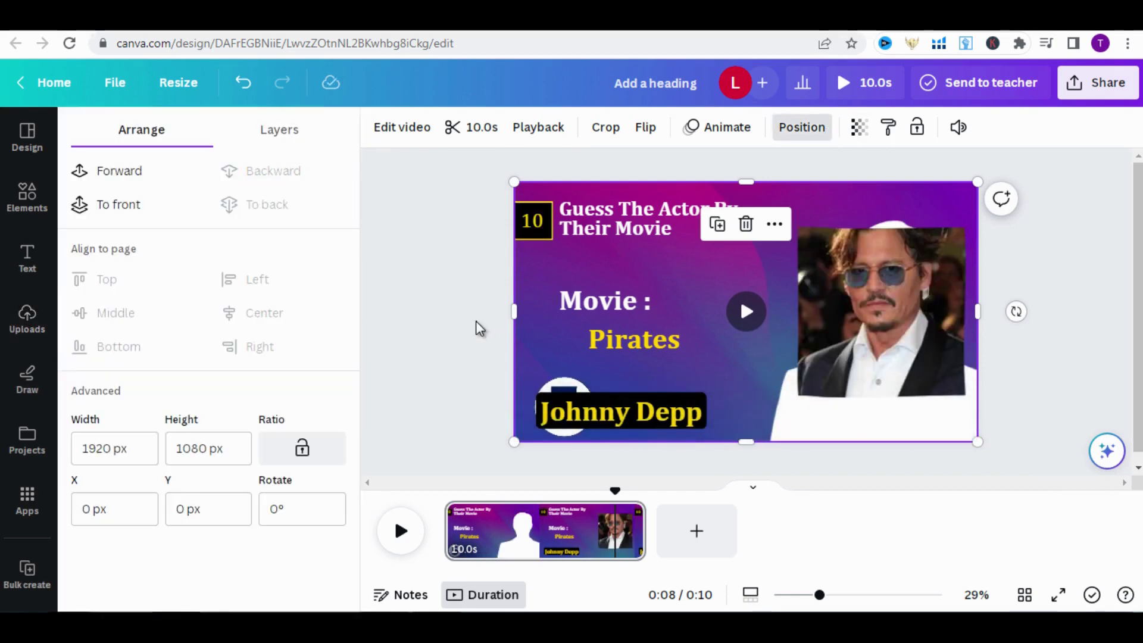
pyautogui.click(26, 318)
# - Create an 'actors' folder in Uploads and move the first actor photo into it
pyautogui.click(131, 263)
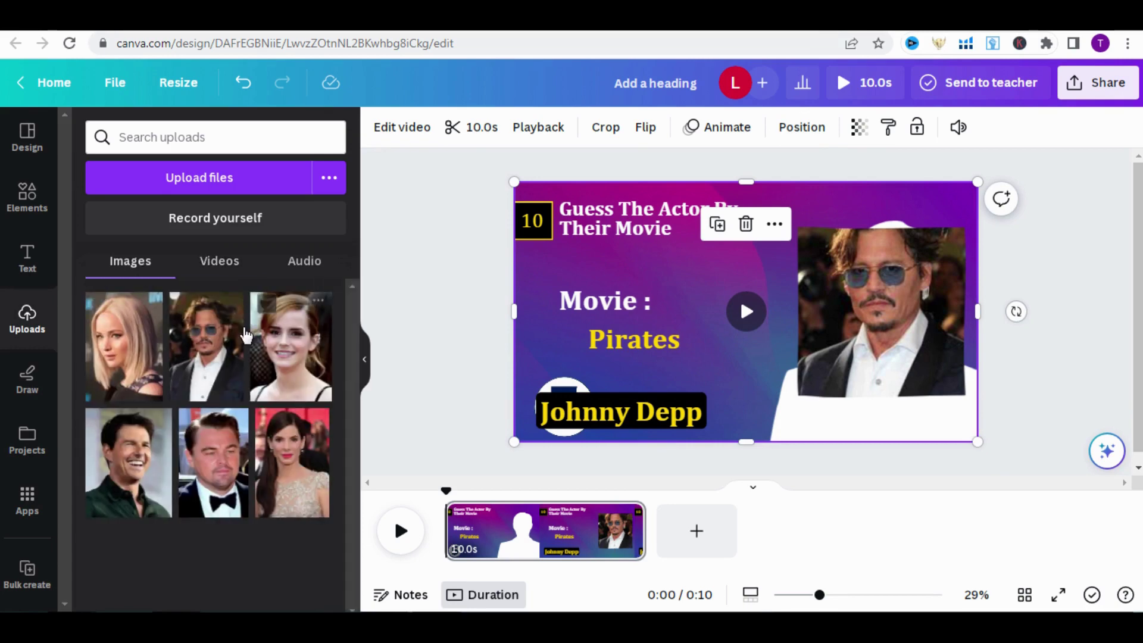
pyautogui.click(102, 309)
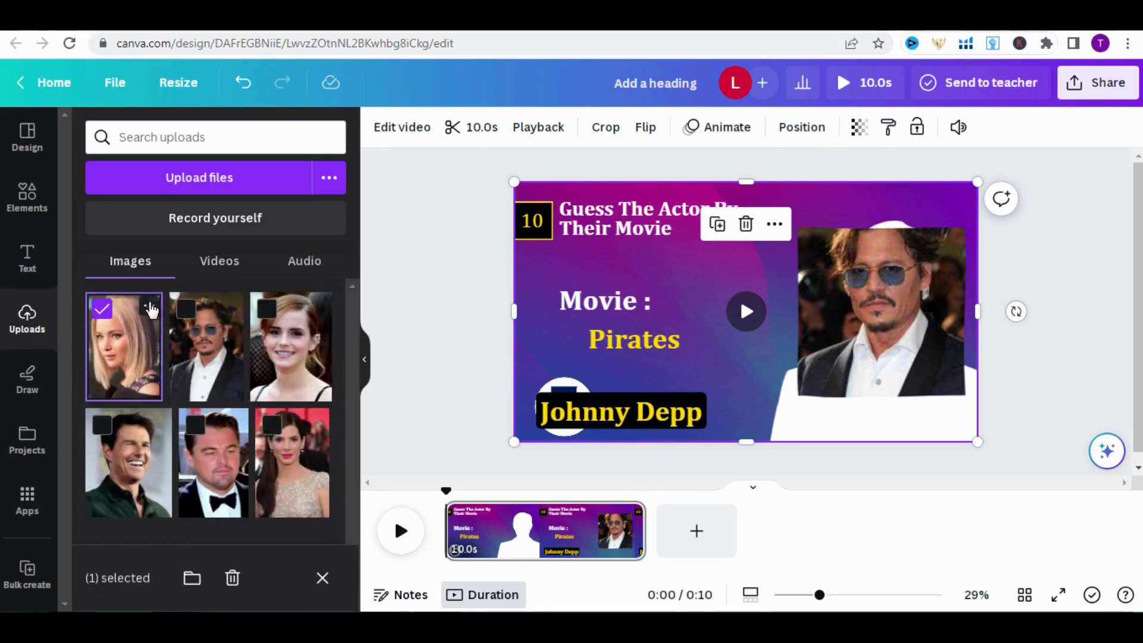
pyautogui.click(150, 307)
pyautogui.click(323, 297)
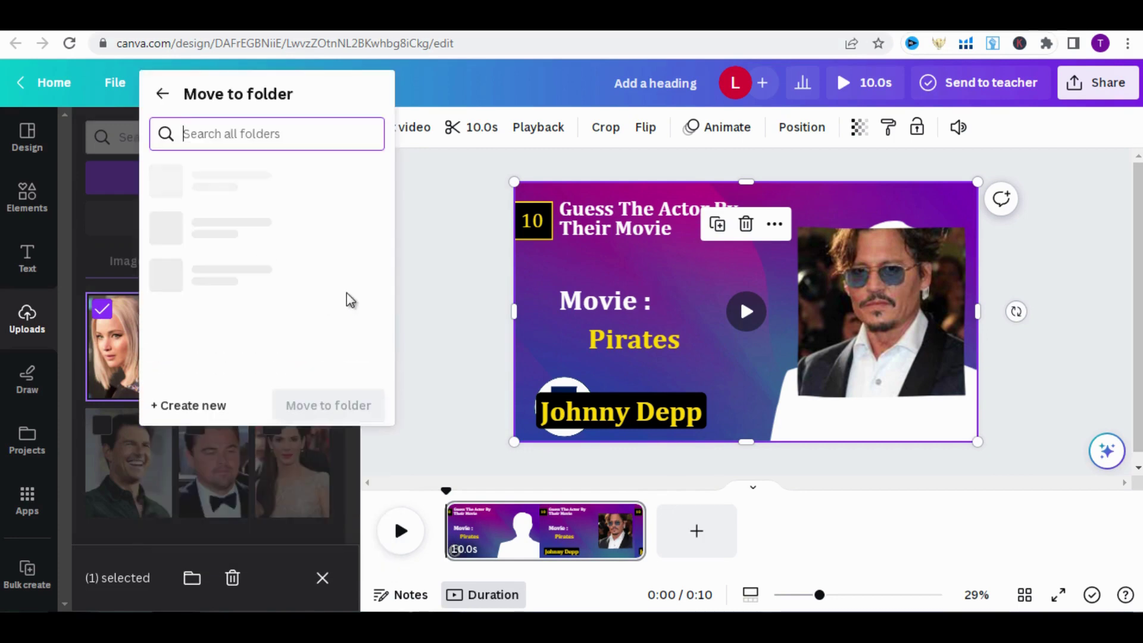
pyautogui.click(231, 405)
pyautogui.write('actors')
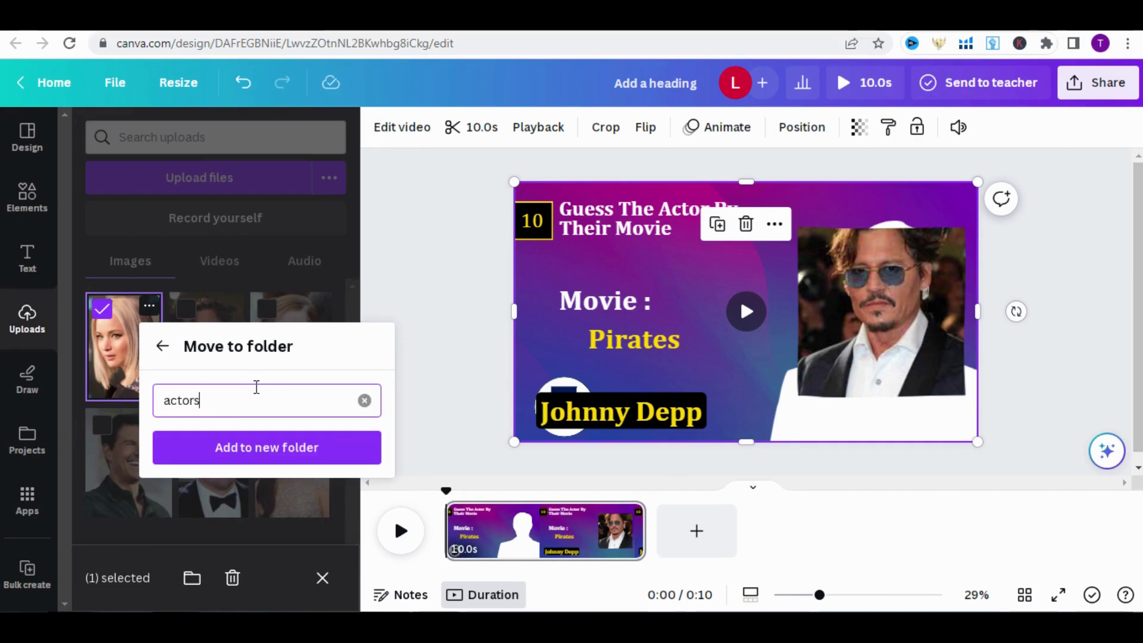
pyautogui.click(262, 446)
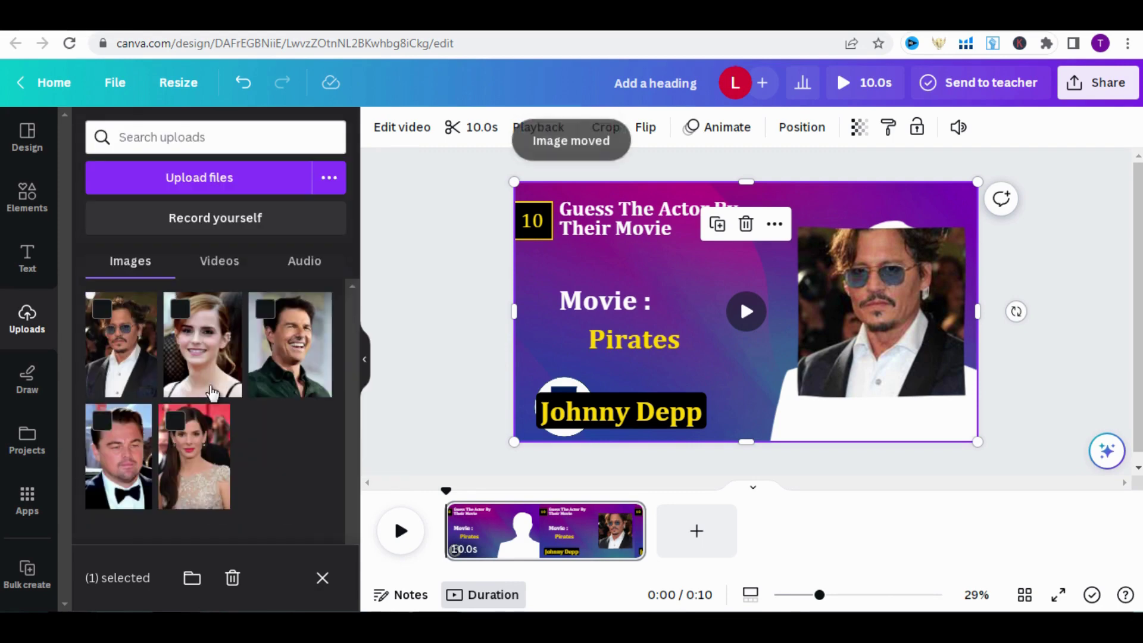
pyautogui.click(27, 500)
# - Open Bulk create's manual data table, clear its sample rows, and copy the actor table from ChatGPT
pyautogui.click(109, 197)
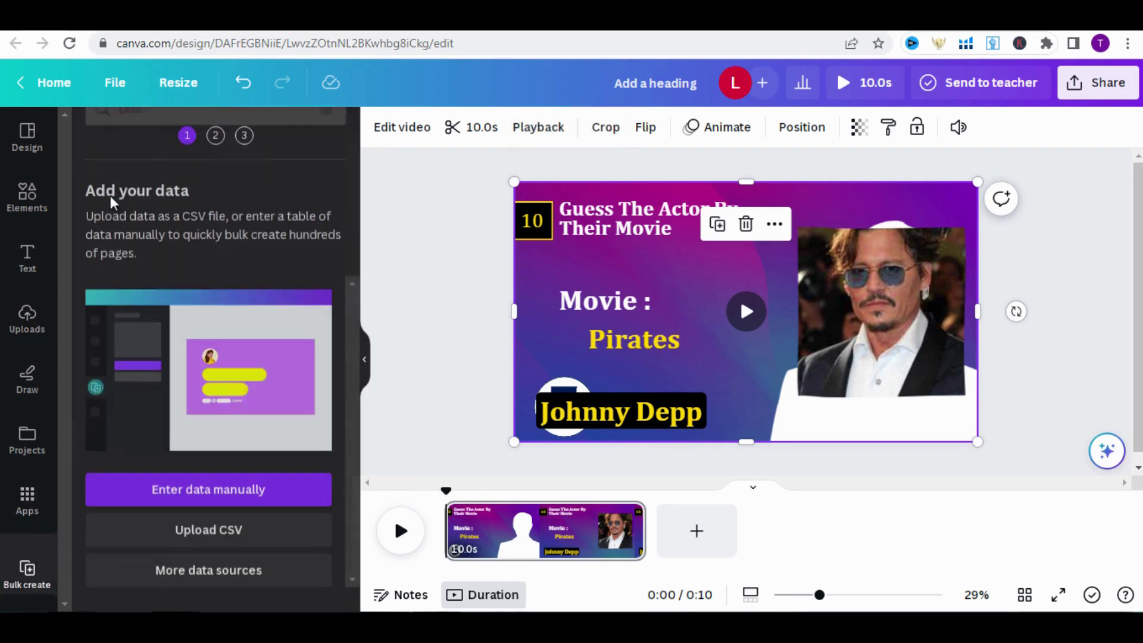
pyautogui.click(170, 485)
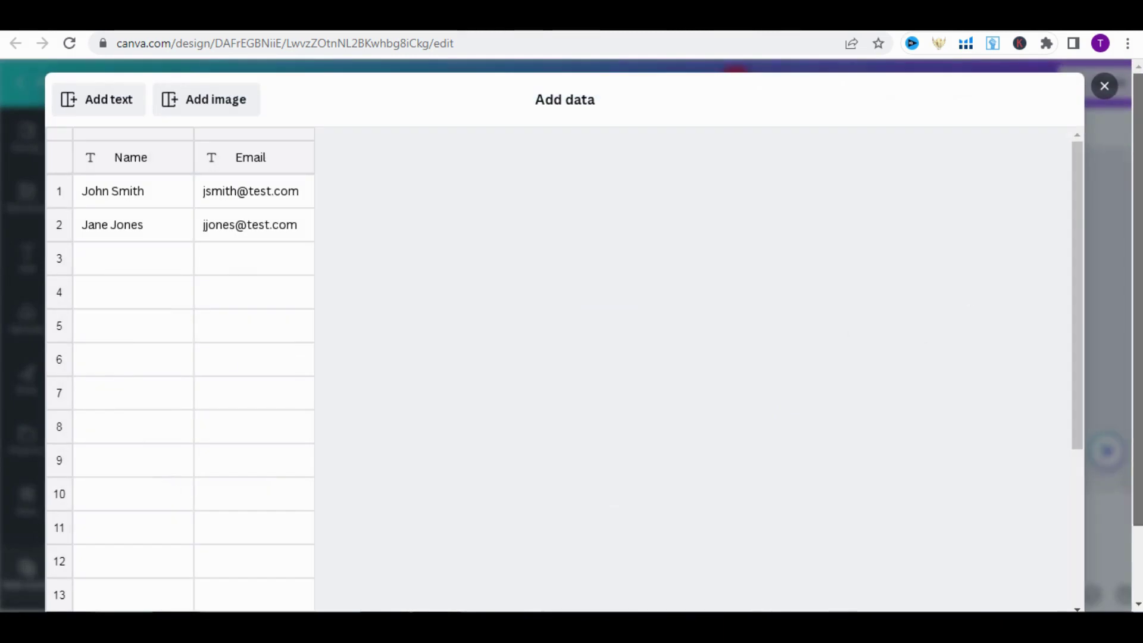
pyautogui.scroll(-2, 792, 396)
pyautogui.click(135, 568)
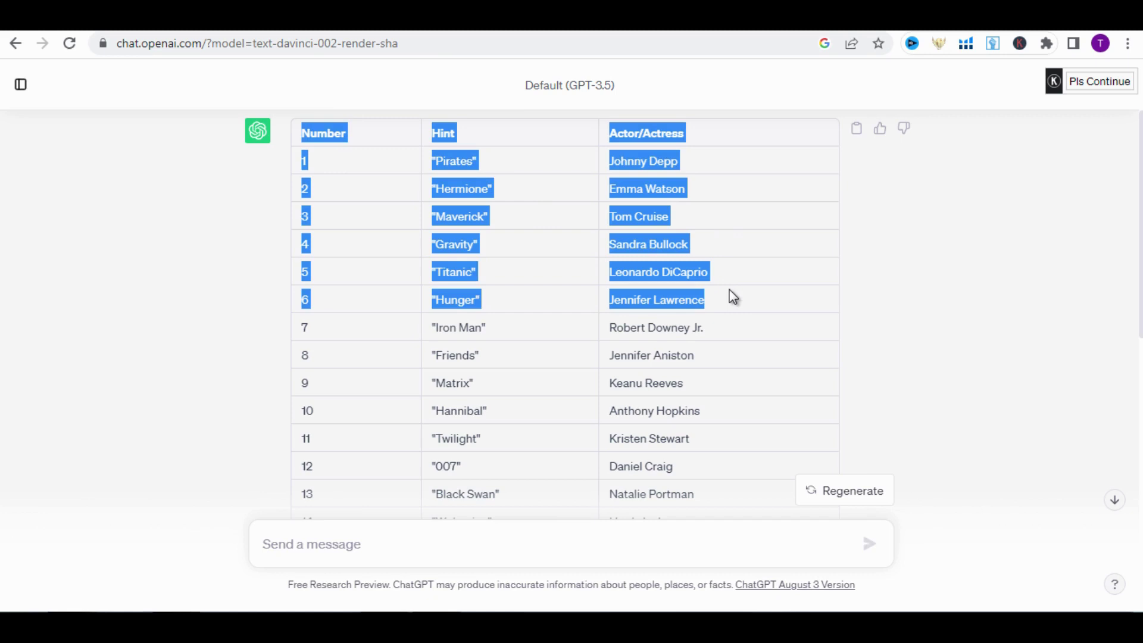
pyautogui.rightClick(331, 141)
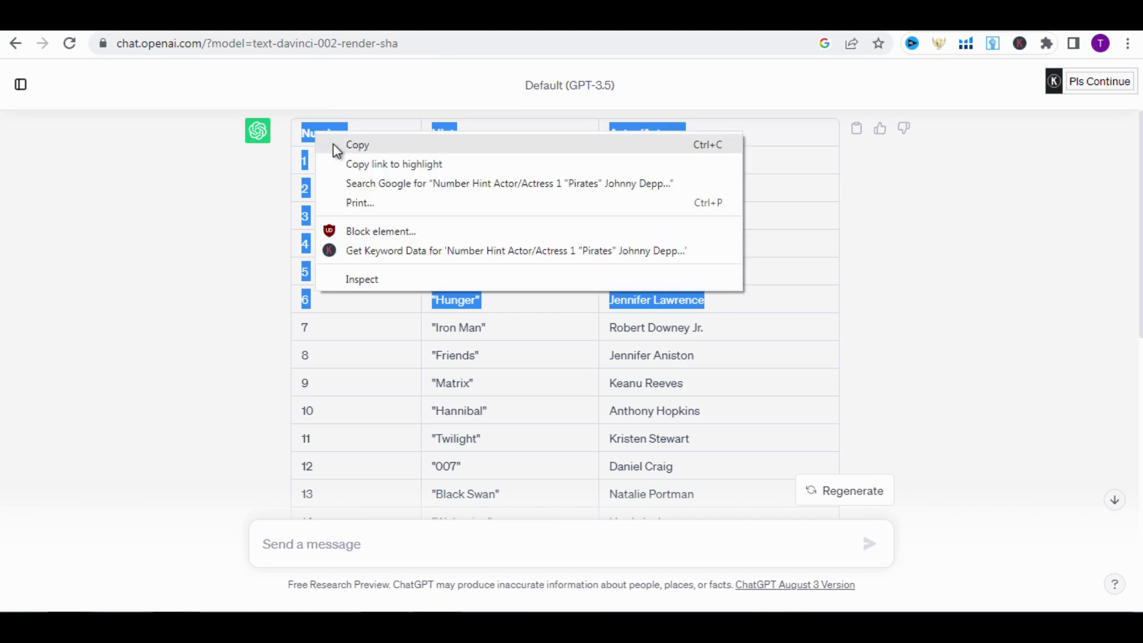
pyautogui.click(333, 144)
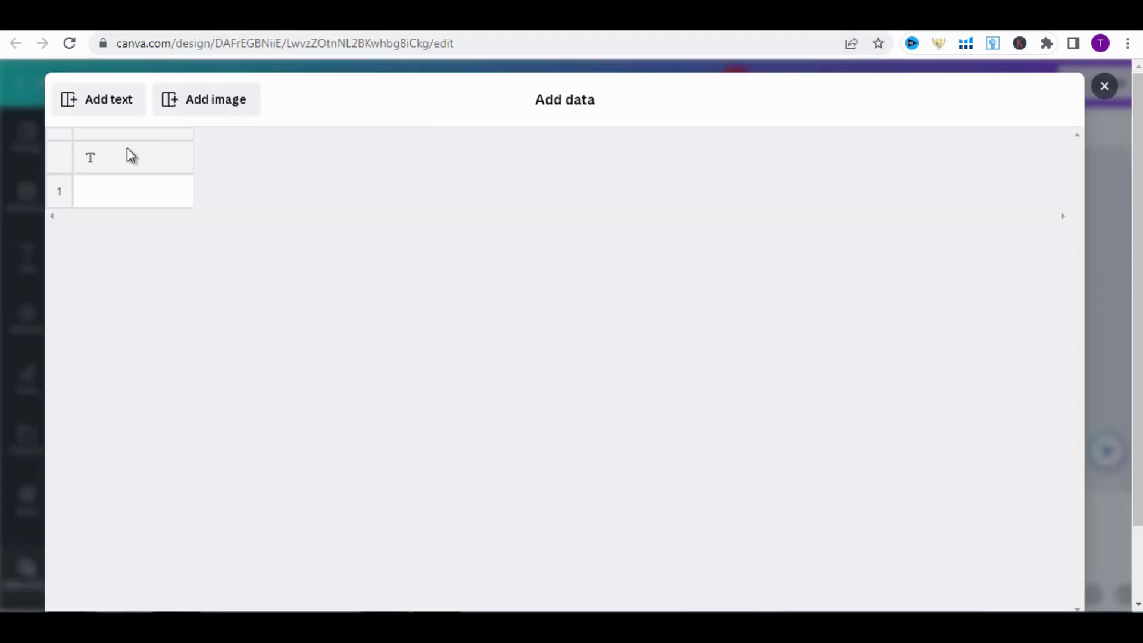
# - Paste the actor table of numbers, hints and names into the bulk-create data grid
pyautogui.click(130, 158)
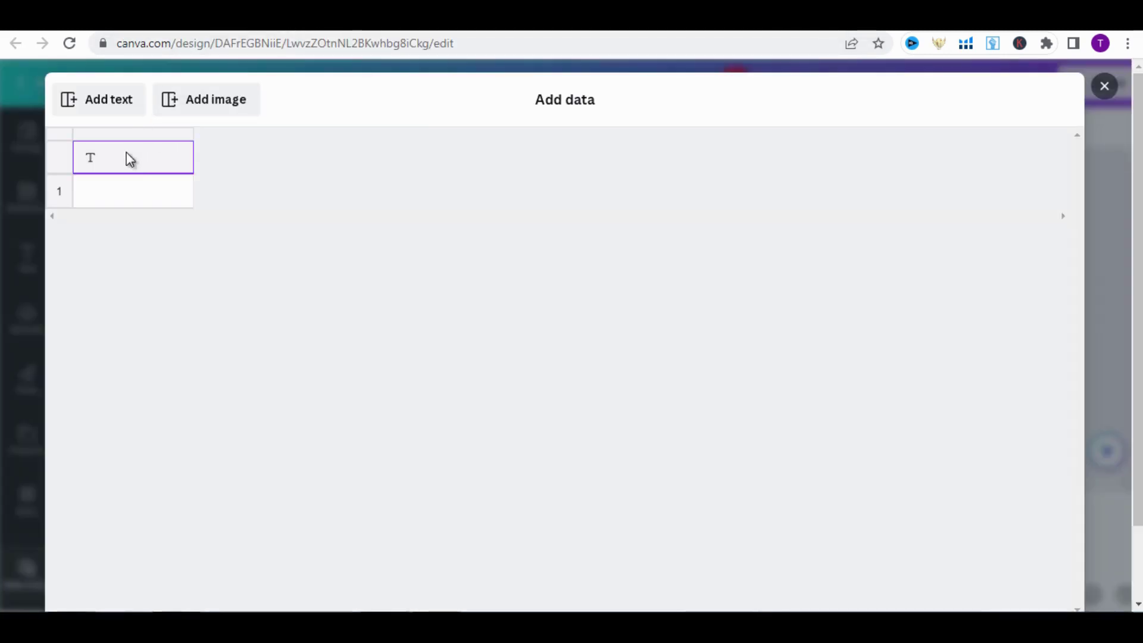
pyautogui.rightClick(128, 162)
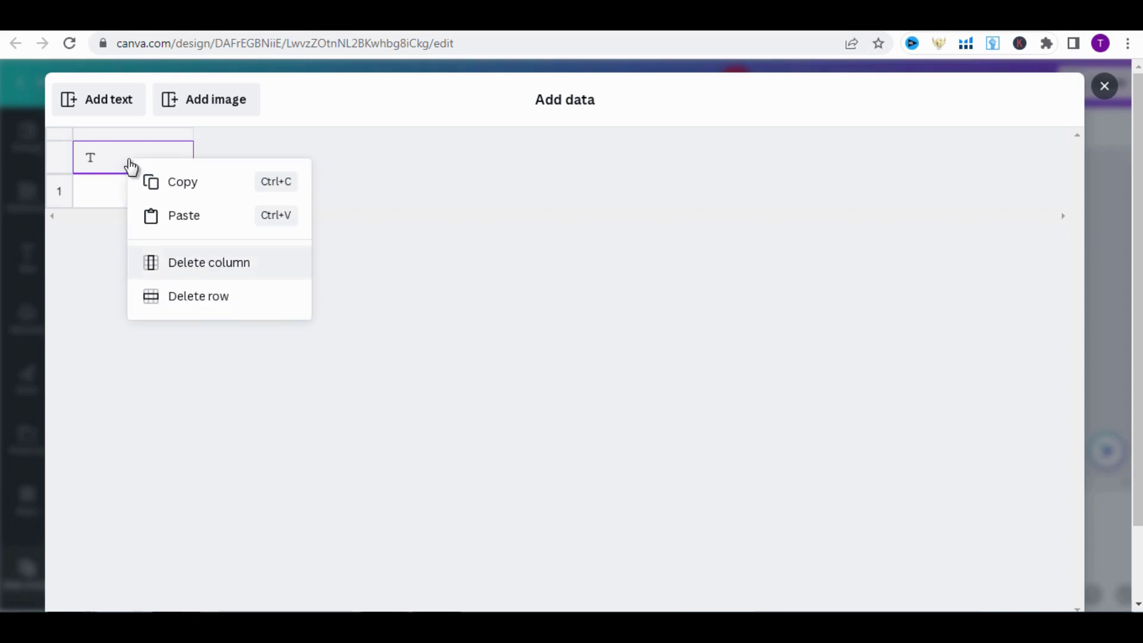
pyautogui.click(166, 215)
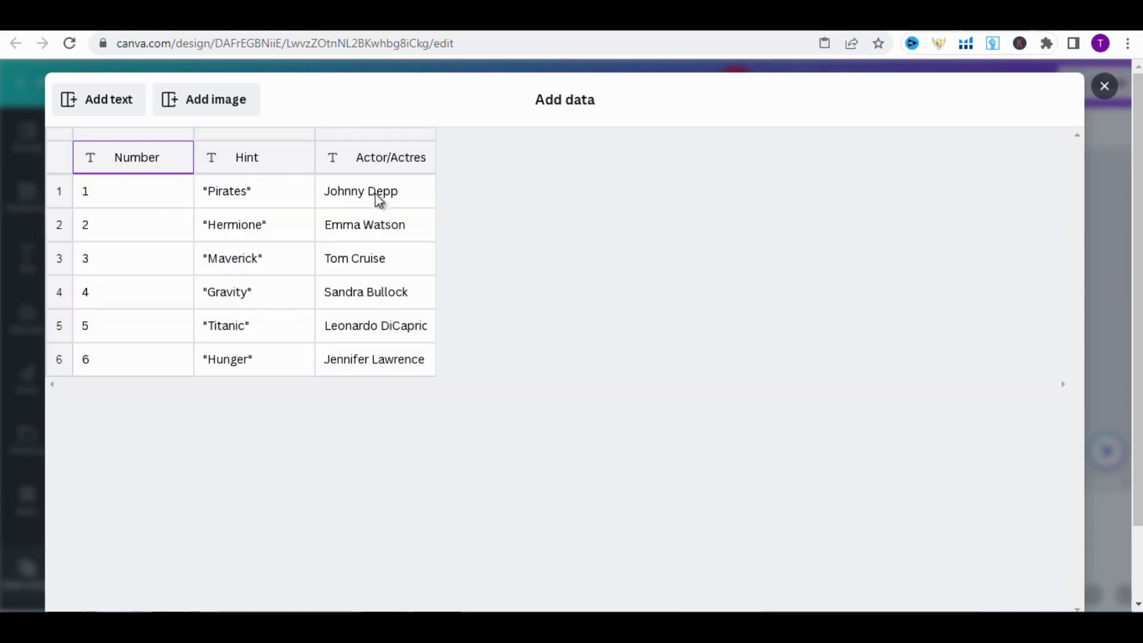
# - Add an Image column and give each row its matching photo from the actors folder, starting with jonny depp.jpg
pyautogui.click(244, 110)
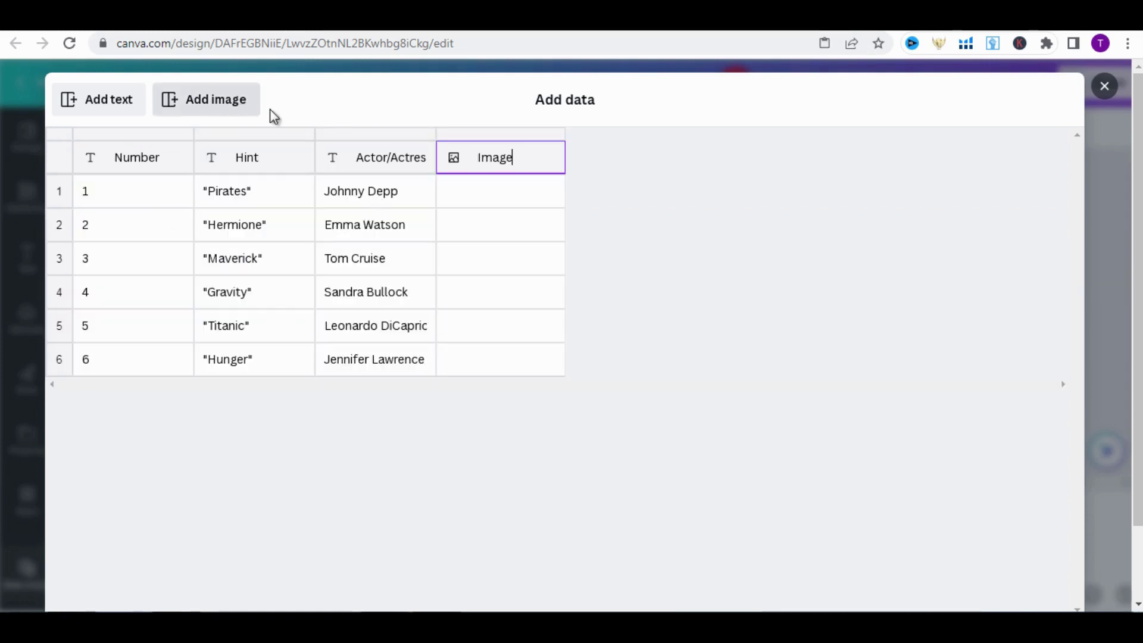
pyautogui.click(549, 193)
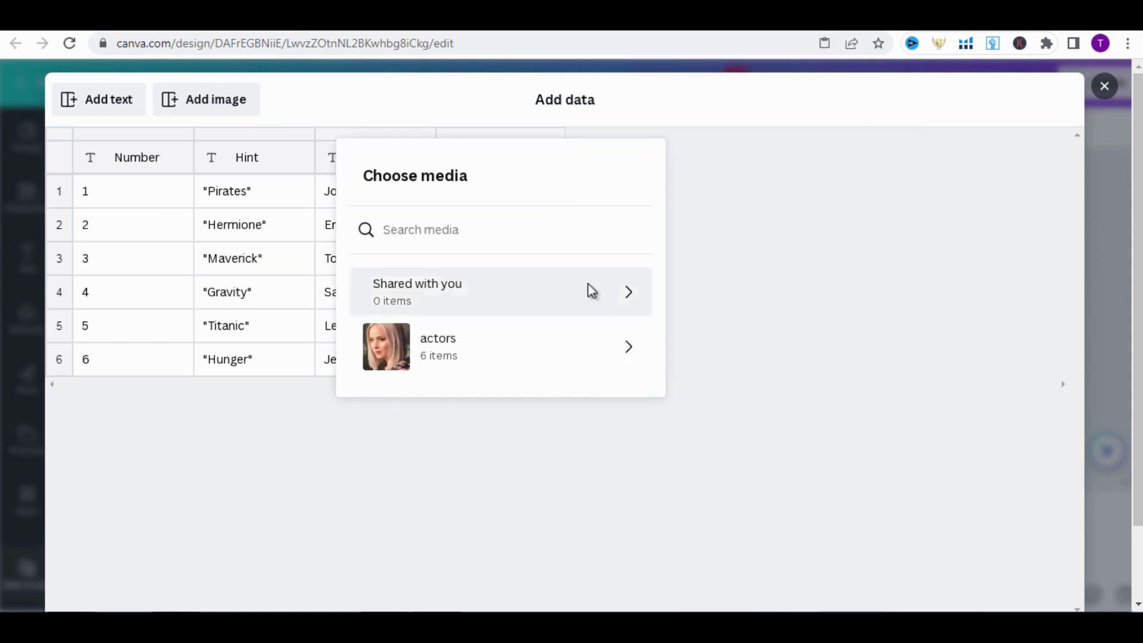
pyautogui.click(592, 347)
pyautogui.click(571, 308)
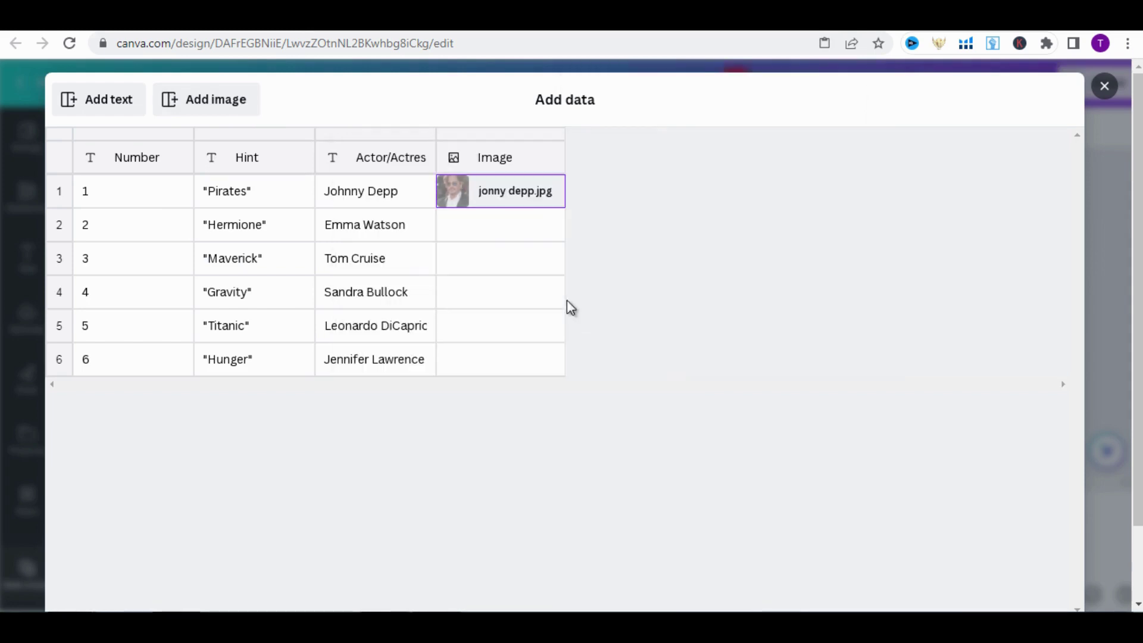
pyautogui.click(552, 226)
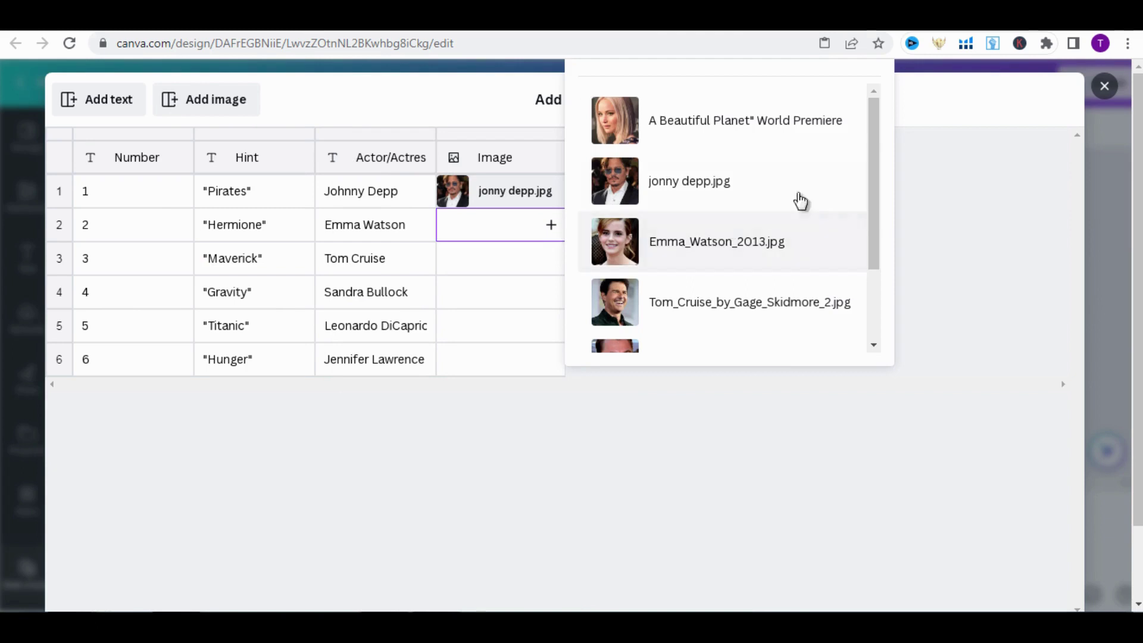
pyautogui.click(781, 249)
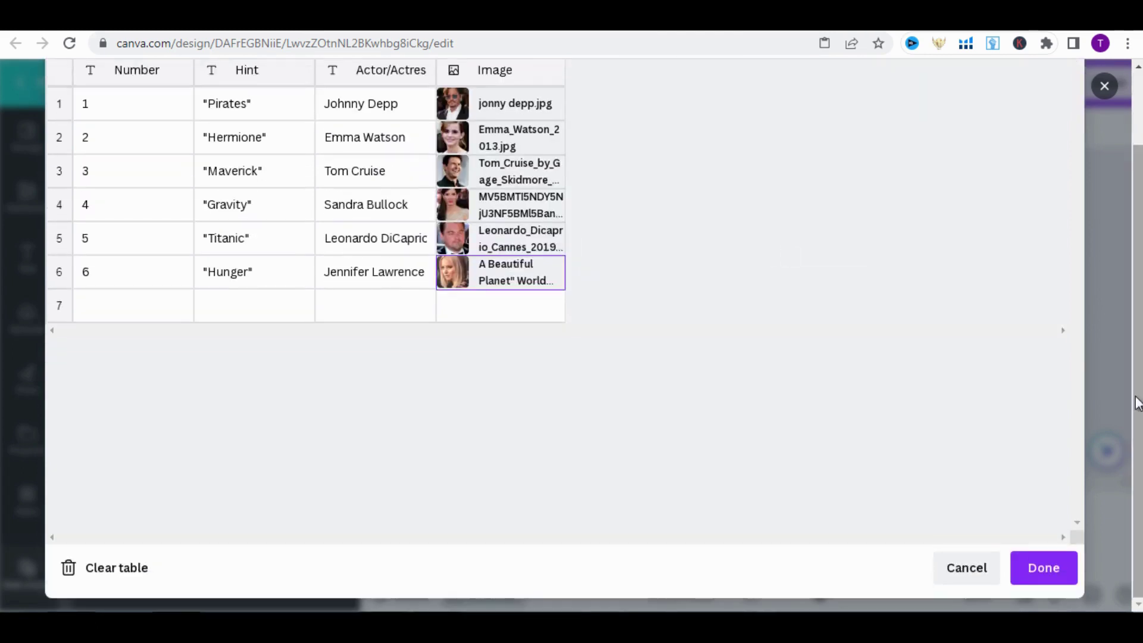
pyautogui.click(1046, 577)
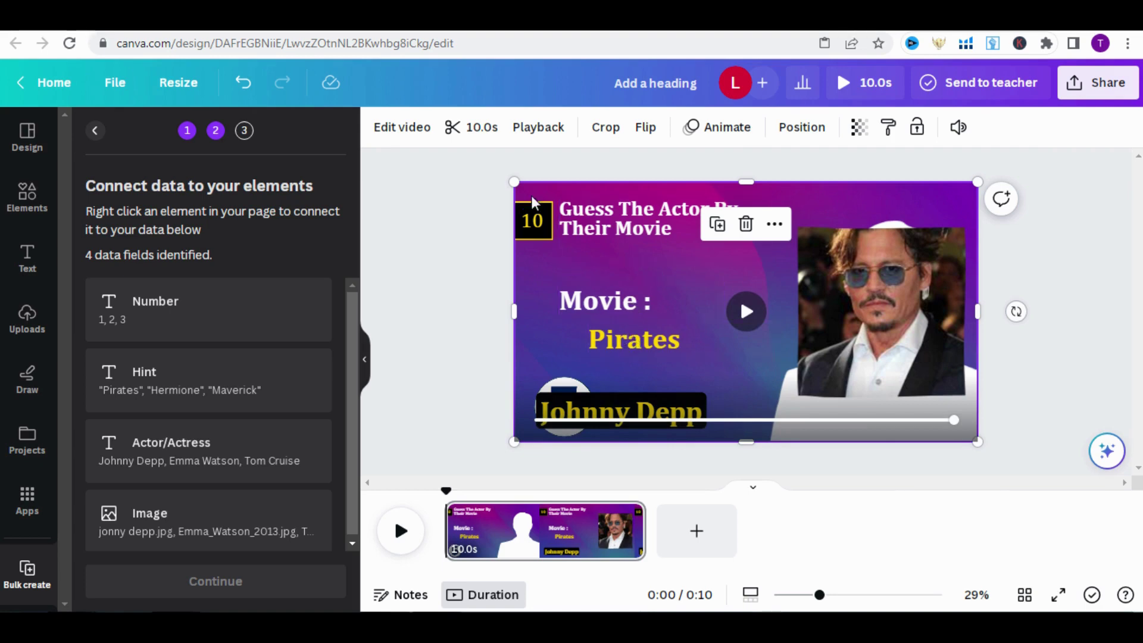
# - Connect the 10 number text to the Number field and the Pirates hint text to Hint
pyautogui.click(534, 220)
pyautogui.rightClick(534, 219)
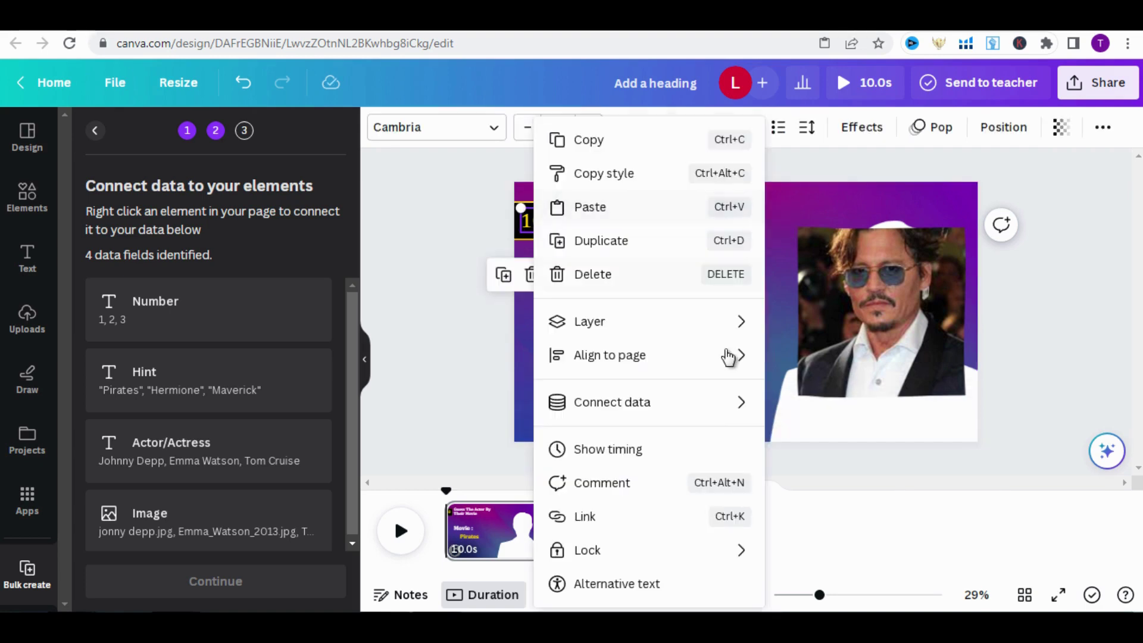
pyautogui.moveTo(732, 408)
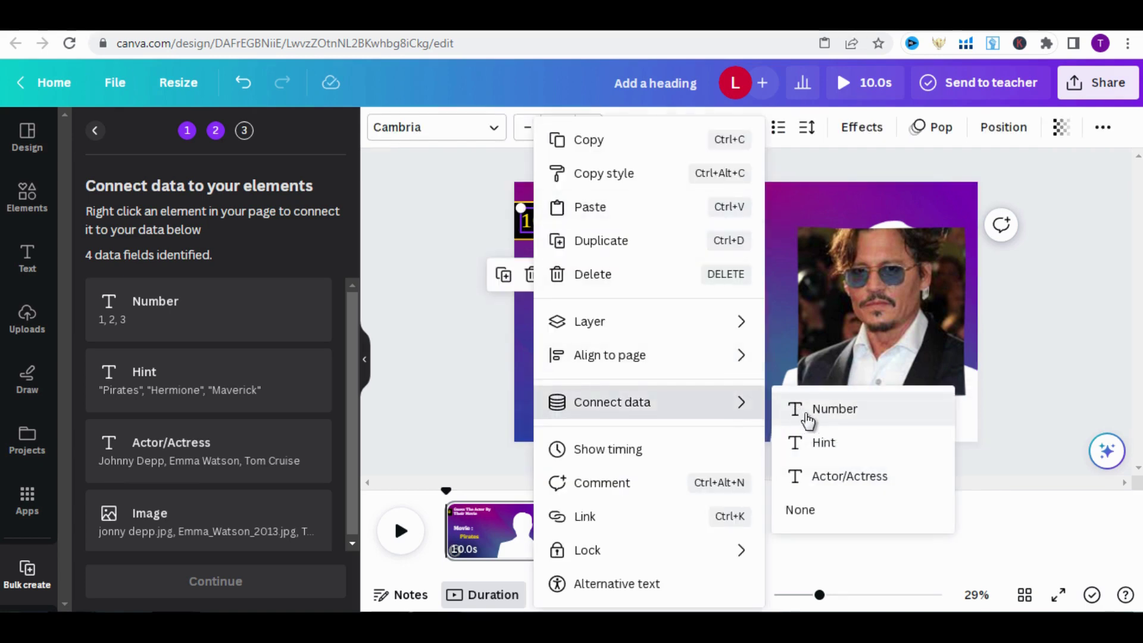
pyautogui.click(808, 417)
pyautogui.click(651, 340)
pyautogui.rightClick(654, 347)
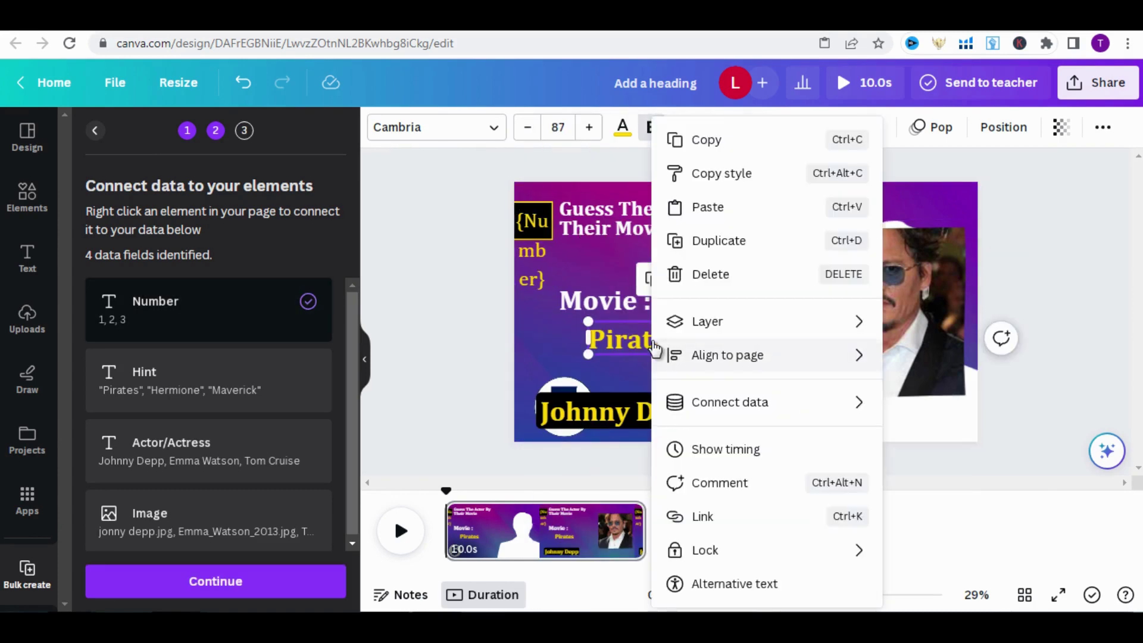
pyautogui.moveTo(814, 408)
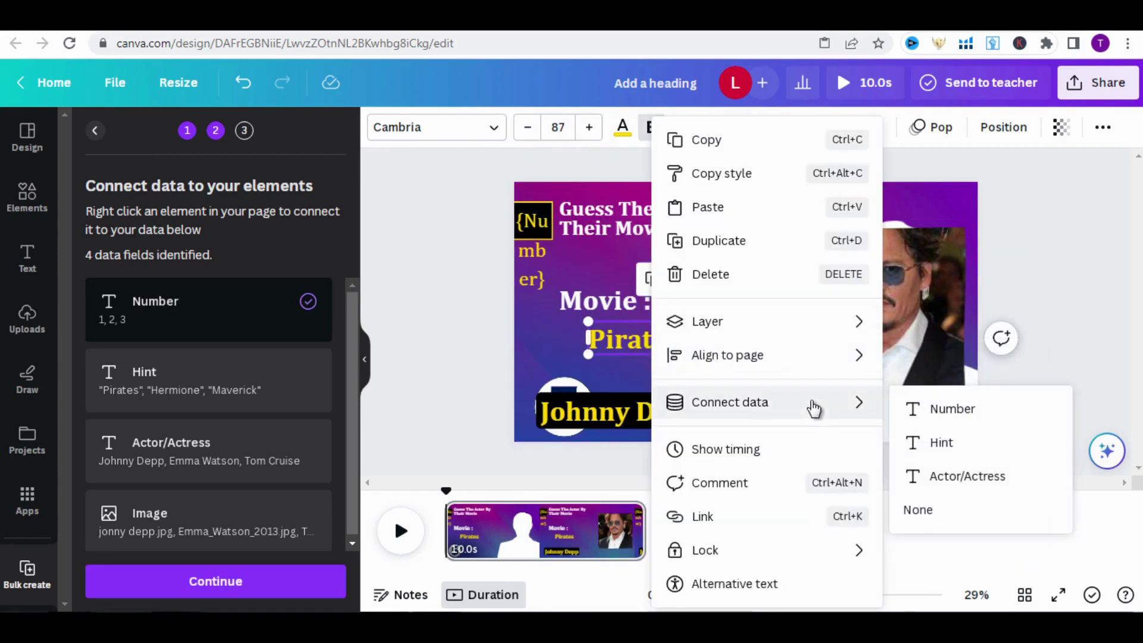
pyautogui.click(921, 442)
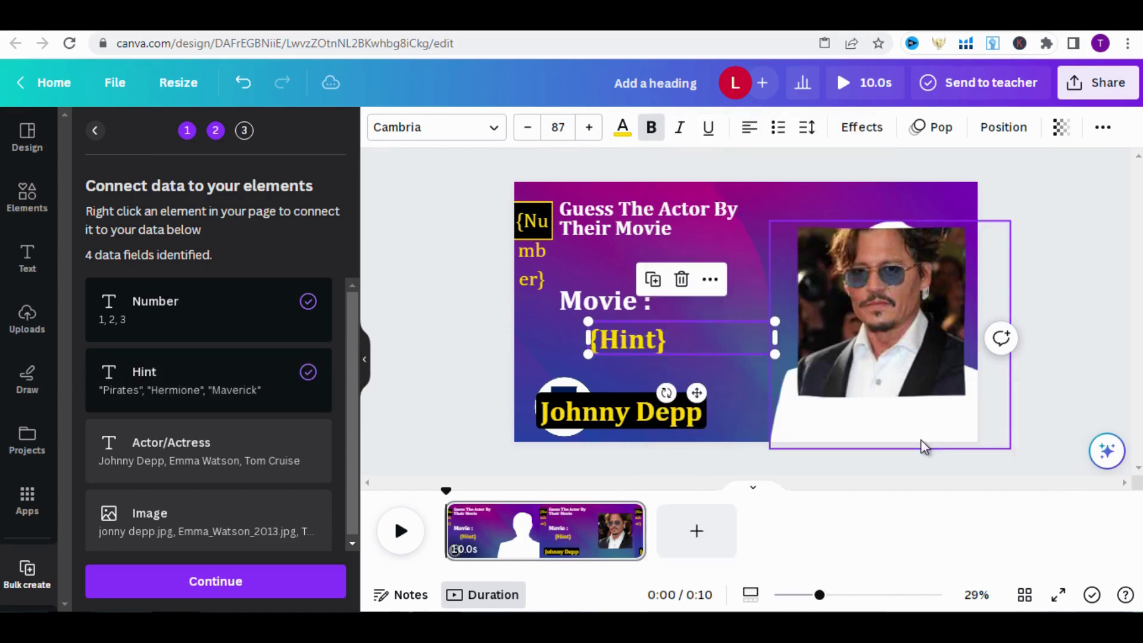
# - Connect the actor name text to the Actor/Actress field and the actor photo to Image
pyautogui.click(660, 415)
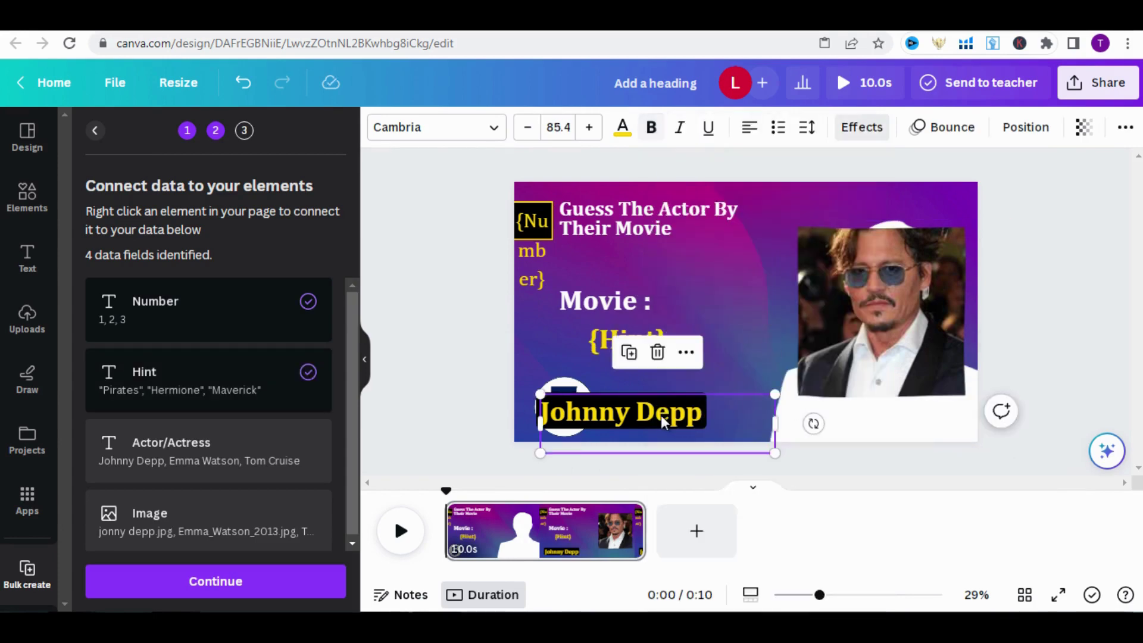
pyautogui.rightClick(661, 416)
pyautogui.moveTo(821, 419)
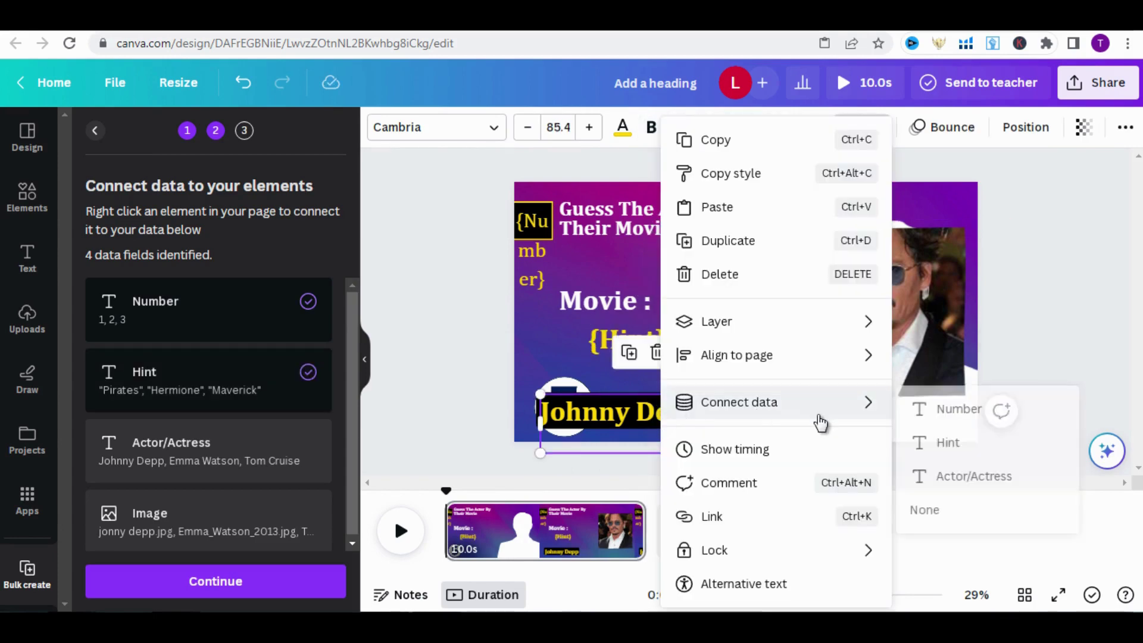
pyautogui.click(947, 474)
pyautogui.click(899, 255)
pyautogui.rightClick(898, 255)
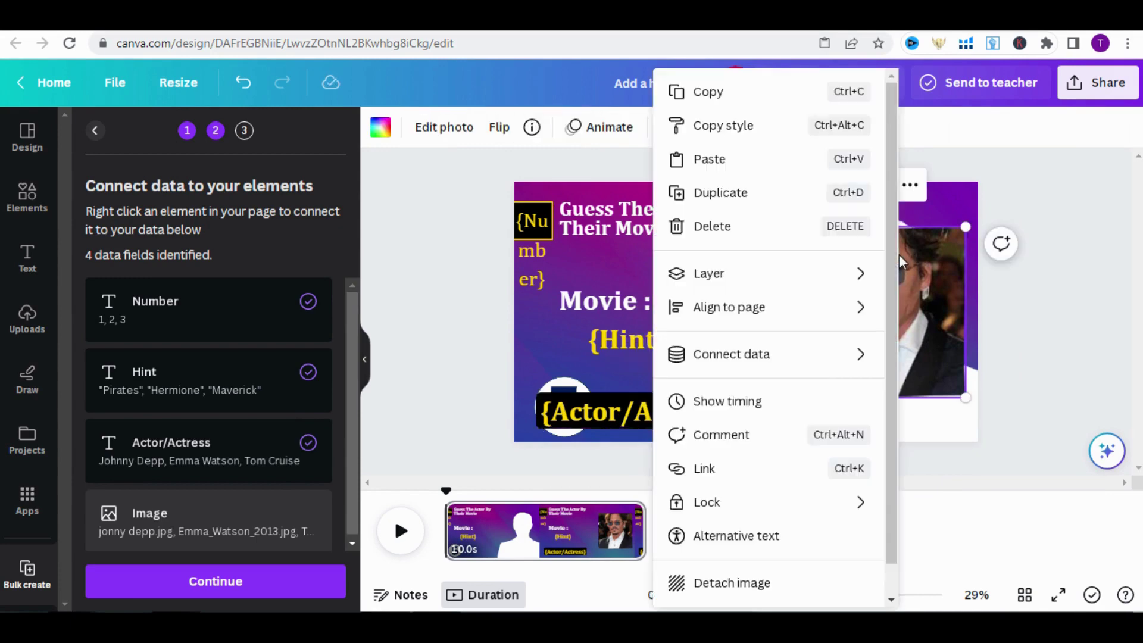
pyautogui.moveTo(808, 373)
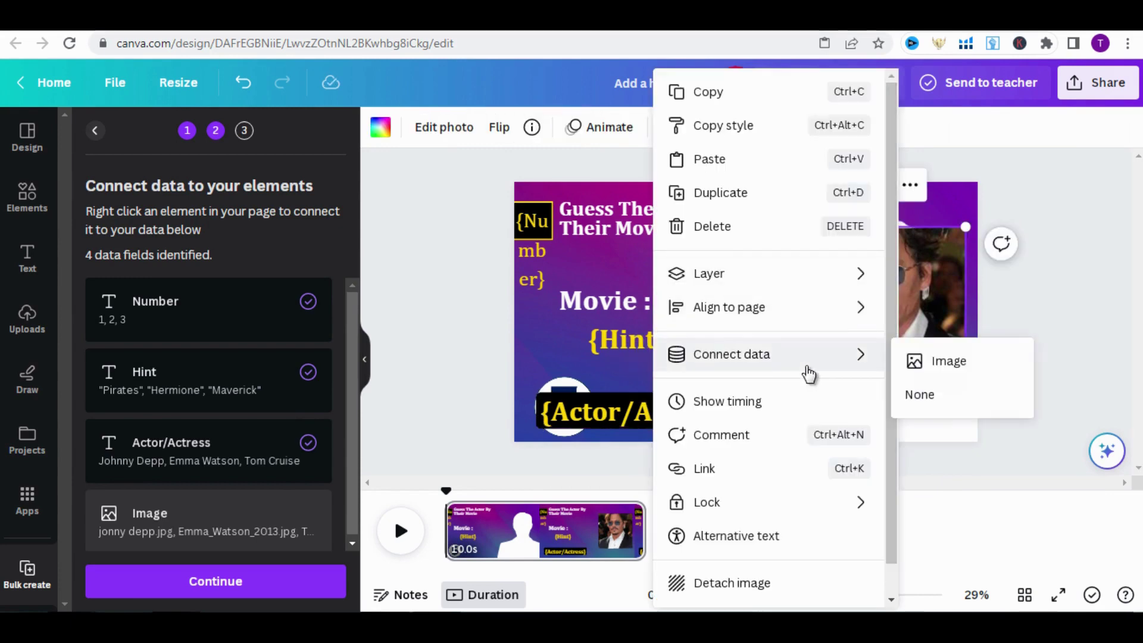
pyautogui.click(932, 361)
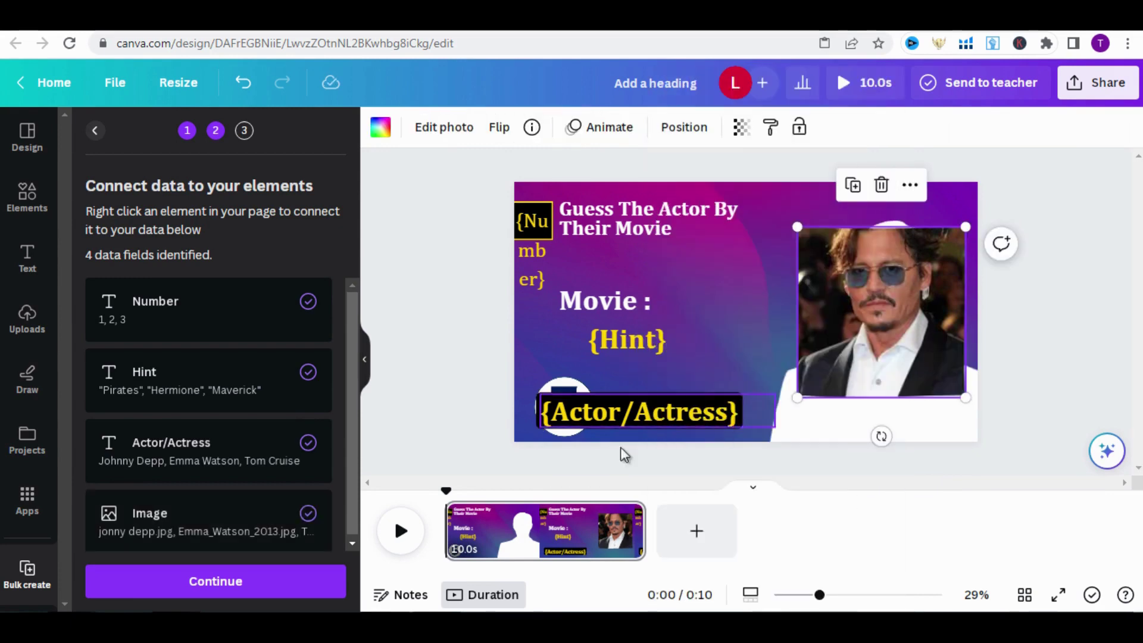
# - Generate the six actor pages from the data rows and scrub the timeline to check them
pyautogui.click(256, 583)
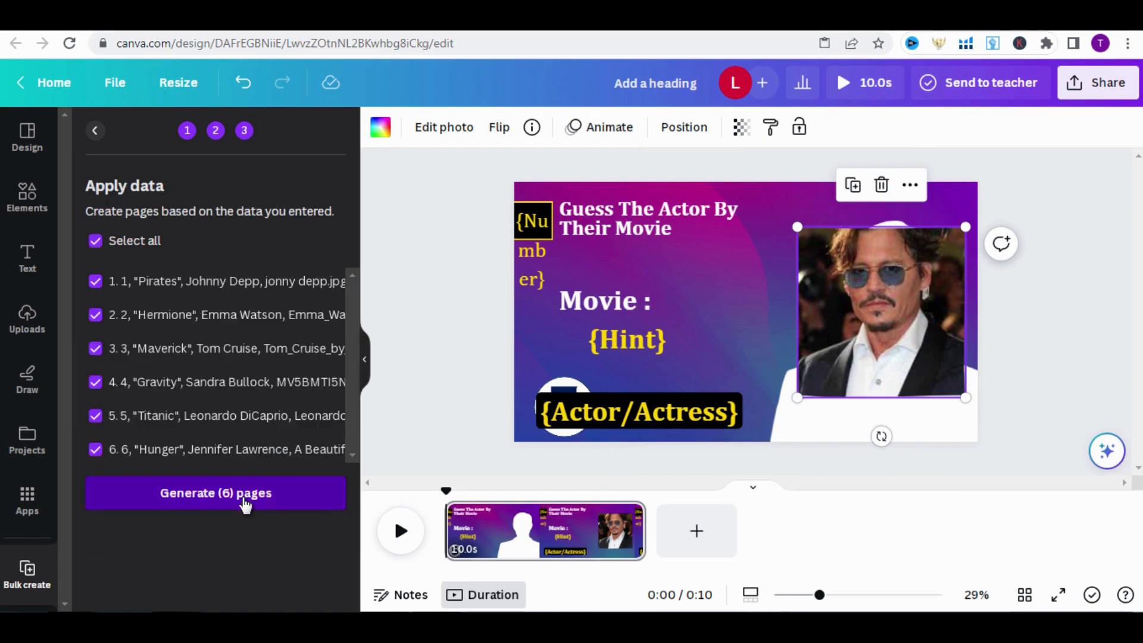
pyautogui.click(245, 504)
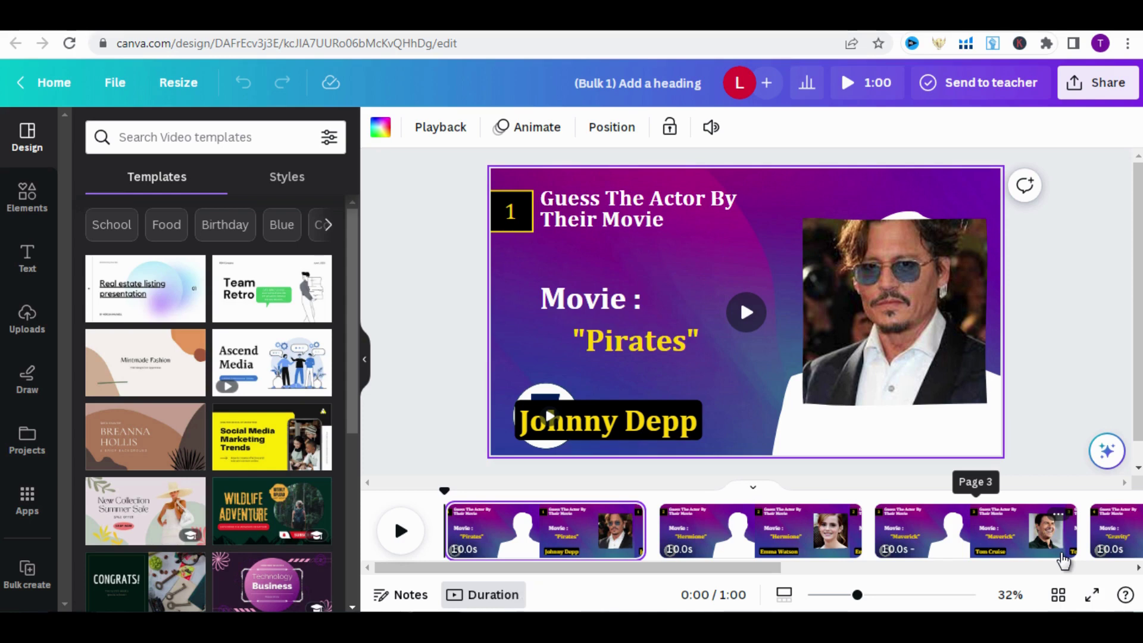
pyautogui.click(616, 524)
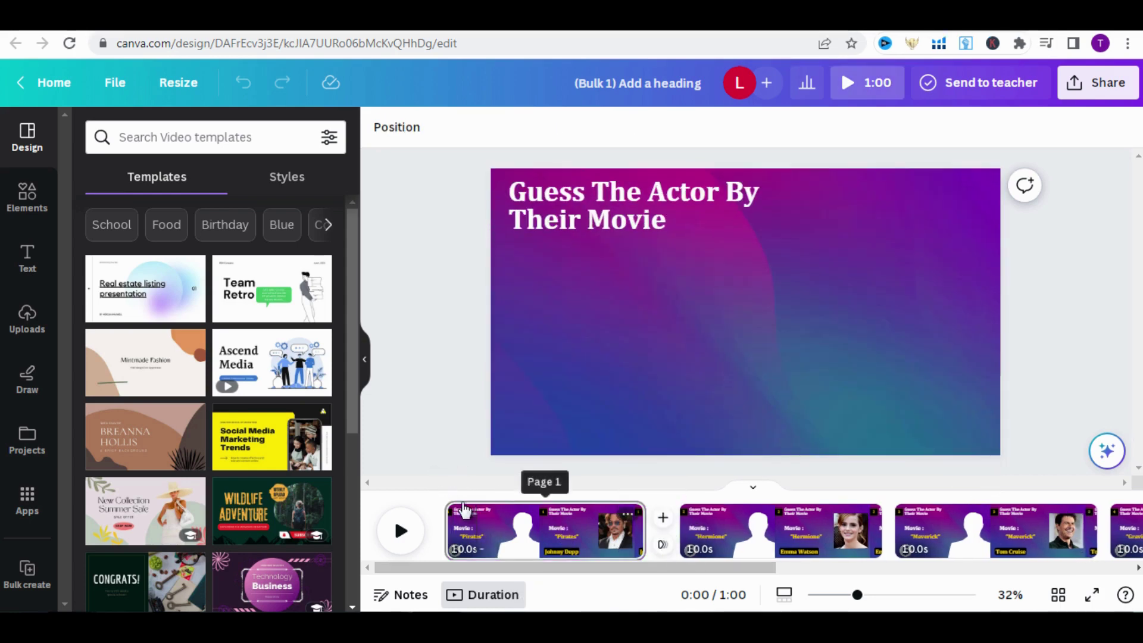
pyautogui.moveTo(448, 489); pyautogui.dragTo(1008, 477)
# - Add a blank page at the video's start and find the Pink and Red Aesthetic YouTube Vlog Intro template via 'intro youtube'
pyautogui.click(661, 524)
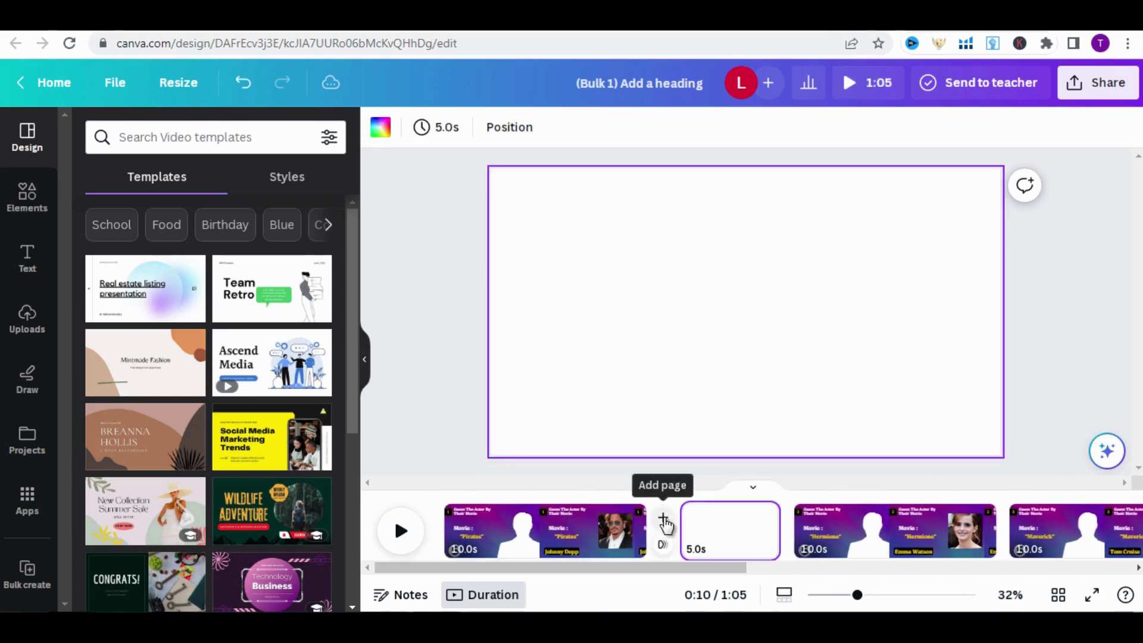
pyautogui.moveTo(715, 529); pyautogui.dragTo(505, 531)
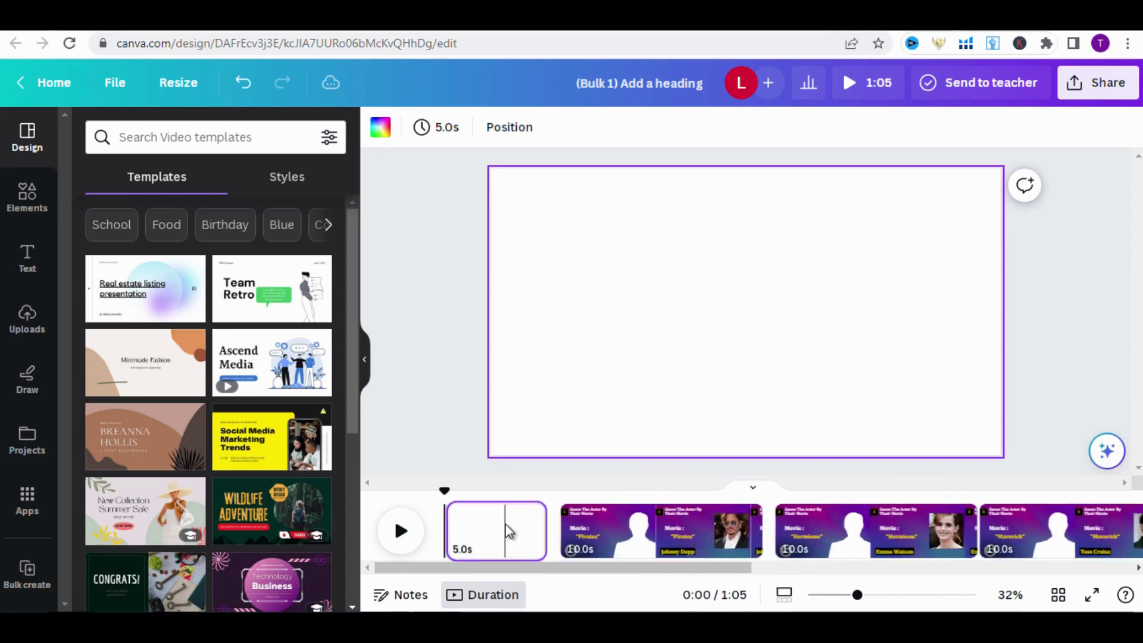
pyautogui.click(204, 136)
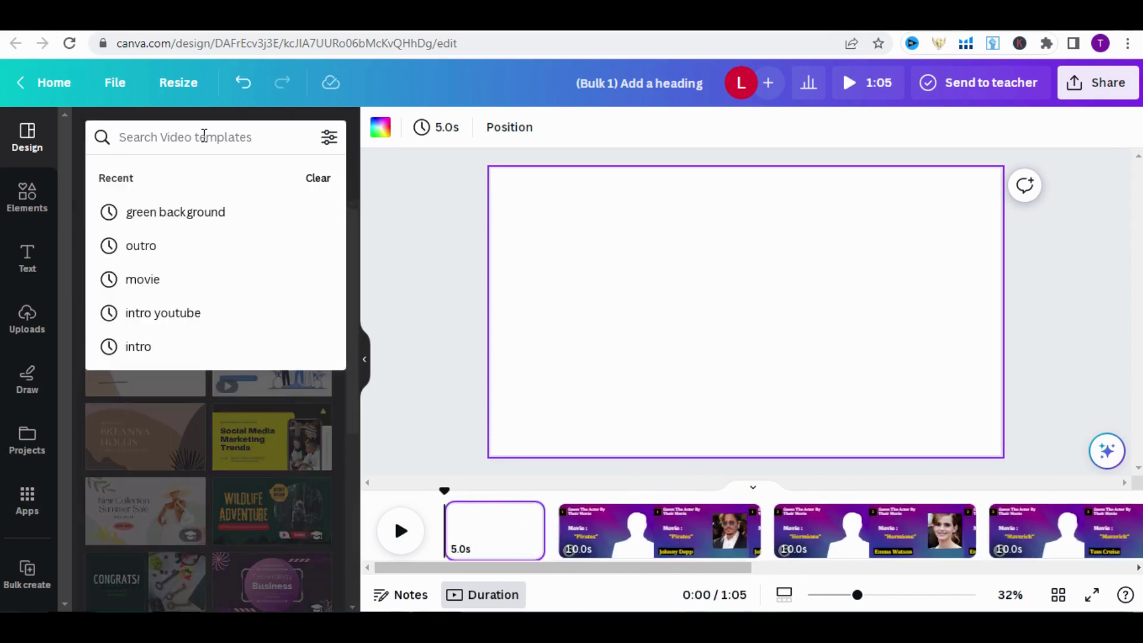
pyautogui.write('in')
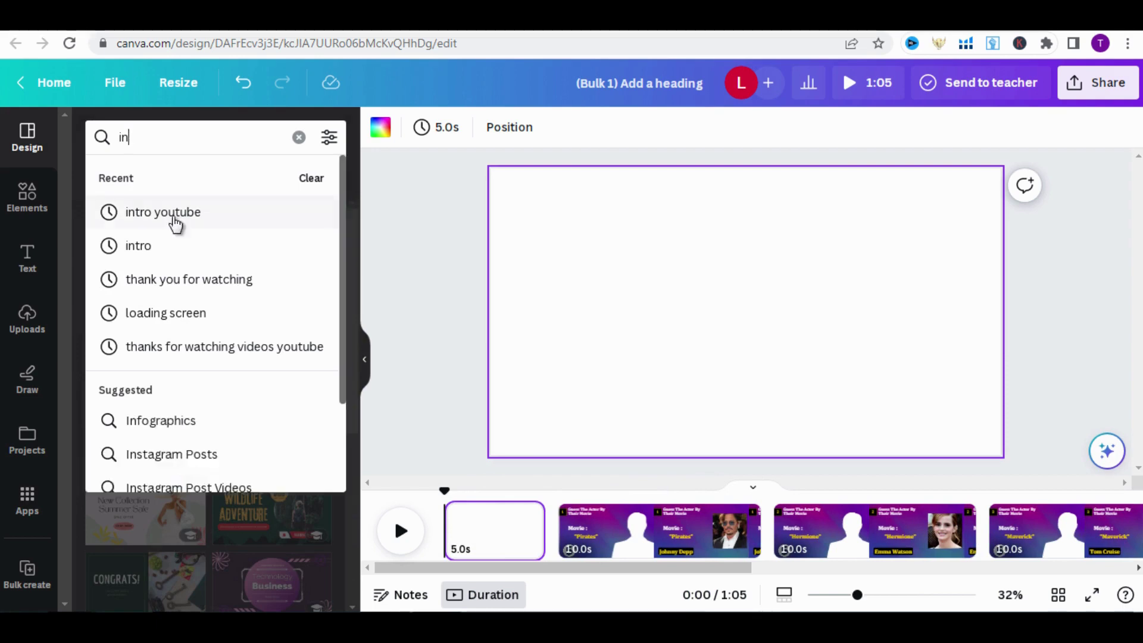
pyautogui.click(172, 215)
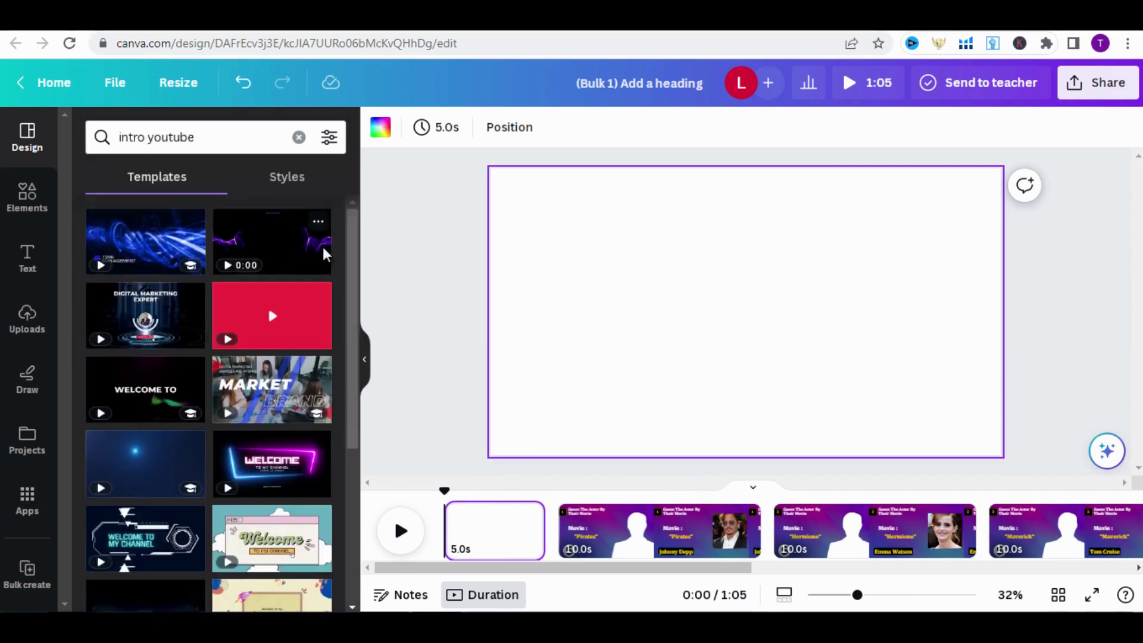
pyautogui.scroll(-5, 148, 288)
# - Apply the pink MY CHANNEL vlog intro to the first page and retitle its heading 'Quiz Channel'
pyautogui.click(148, 288)
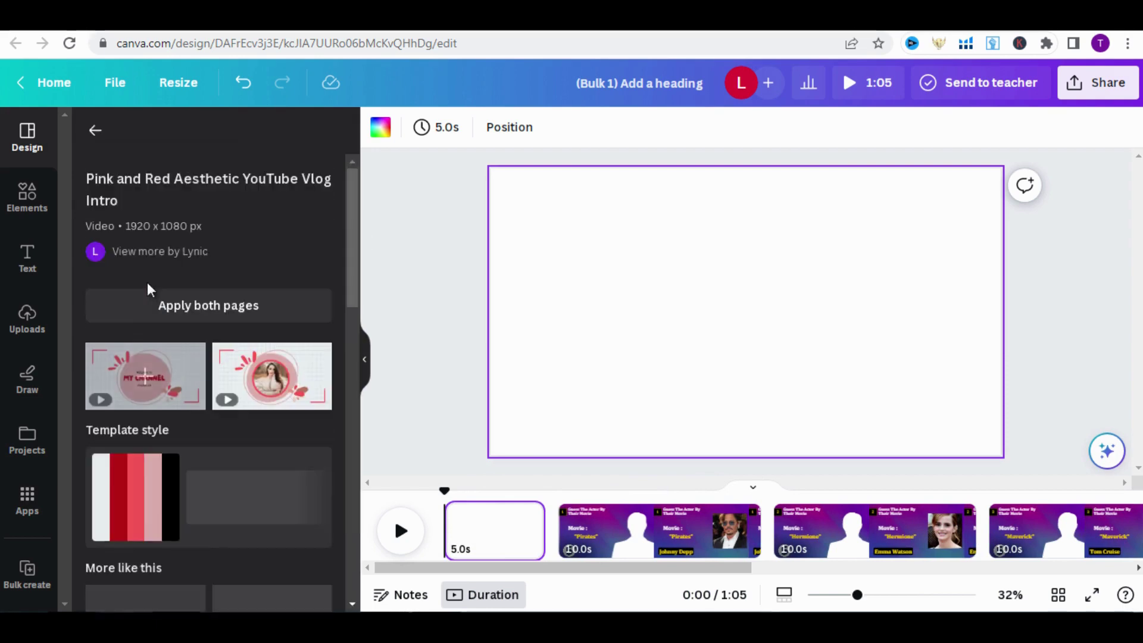
pyautogui.click(151, 376)
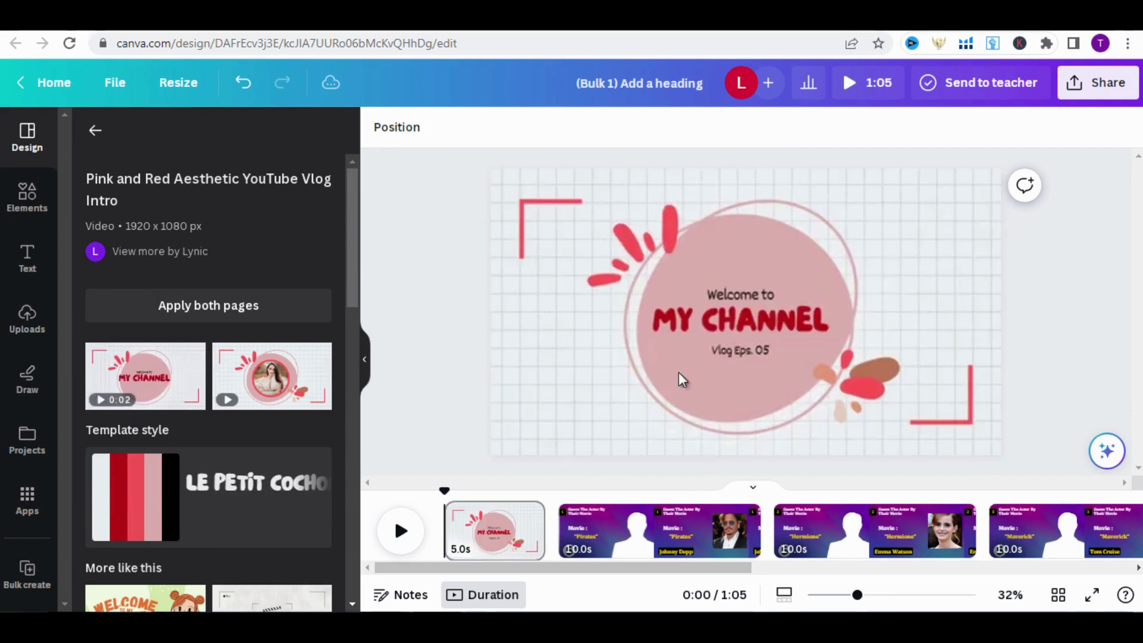
pyautogui.click(748, 357)
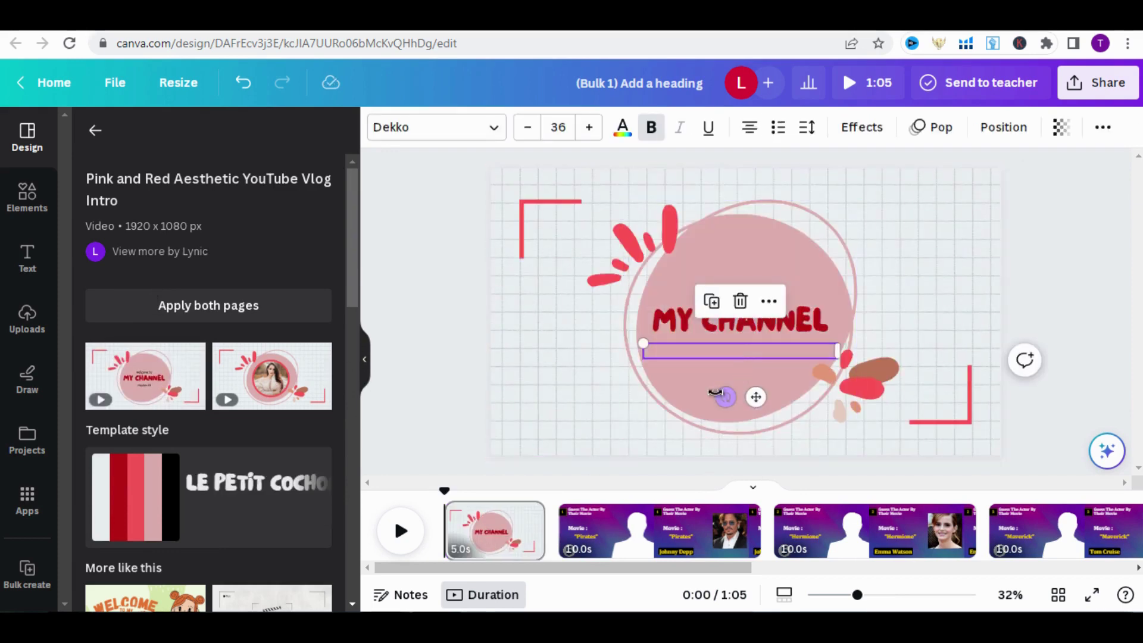
pyautogui.doubleClick(732, 312)
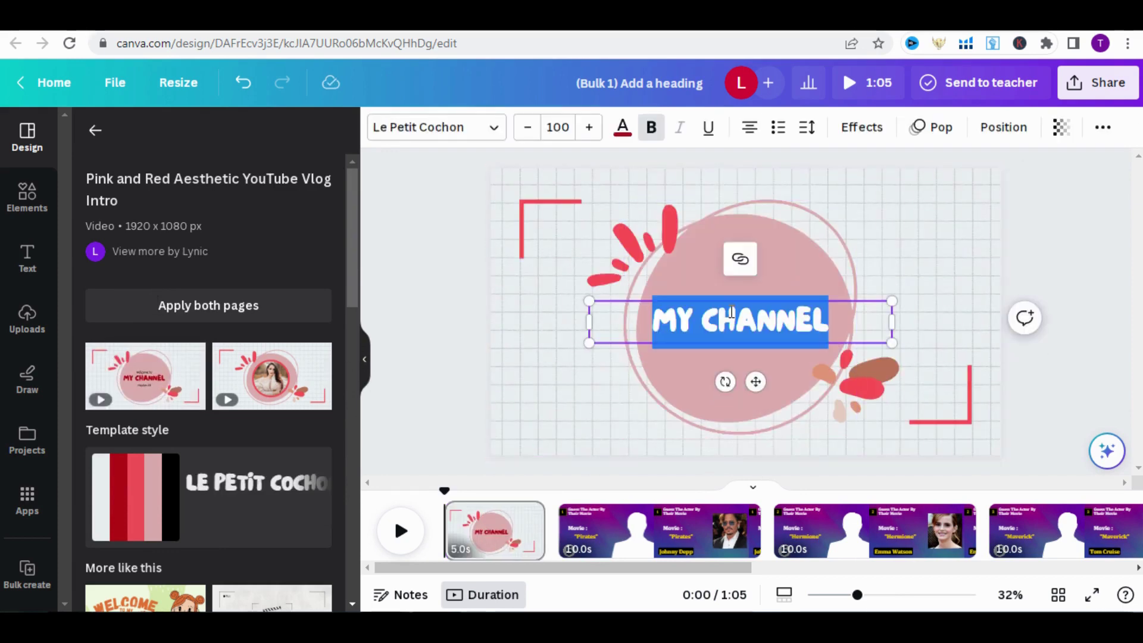
pyautogui.write('Q')
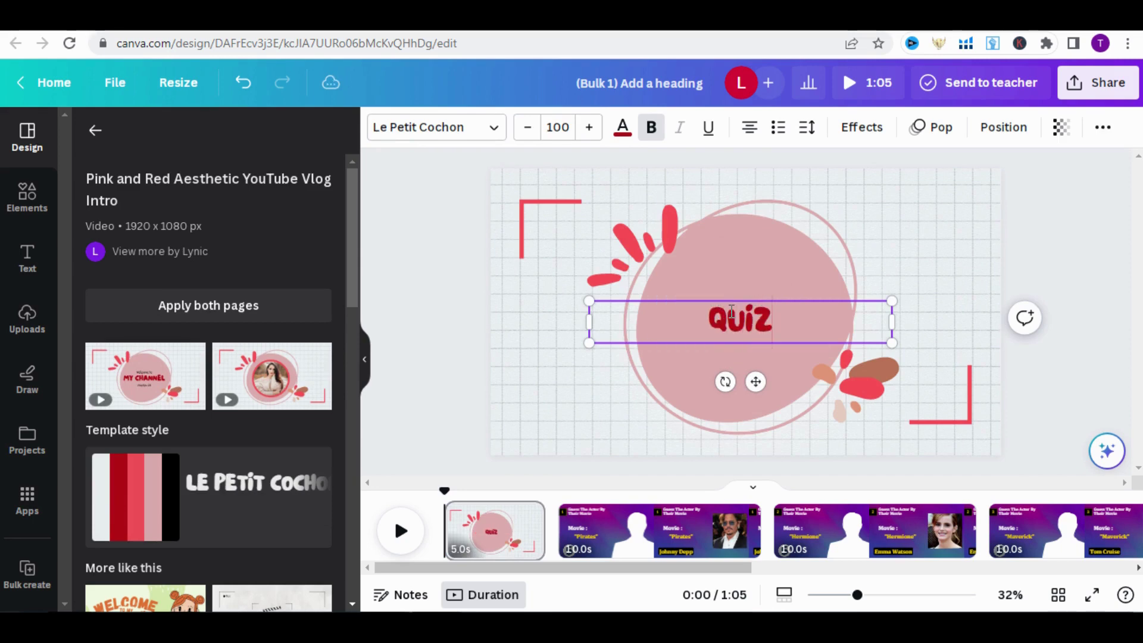
pyautogui.write('uiz Channel')
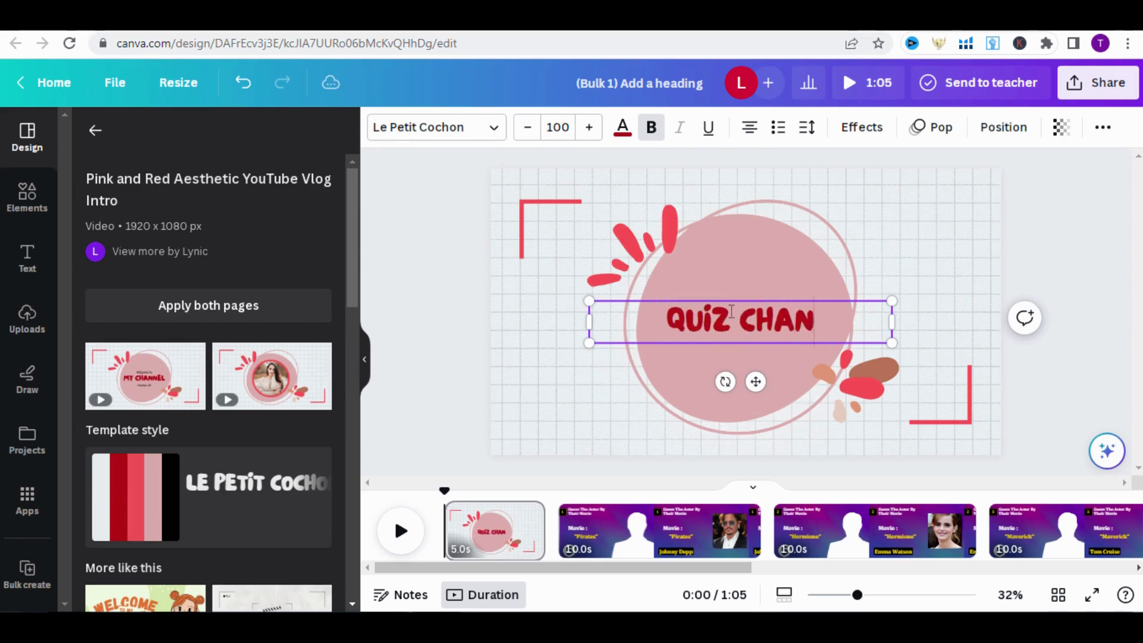
# - Add a new page filled with the red cinema seats video found by an Elements search for Cinema
pyautogui.click(562, 524)
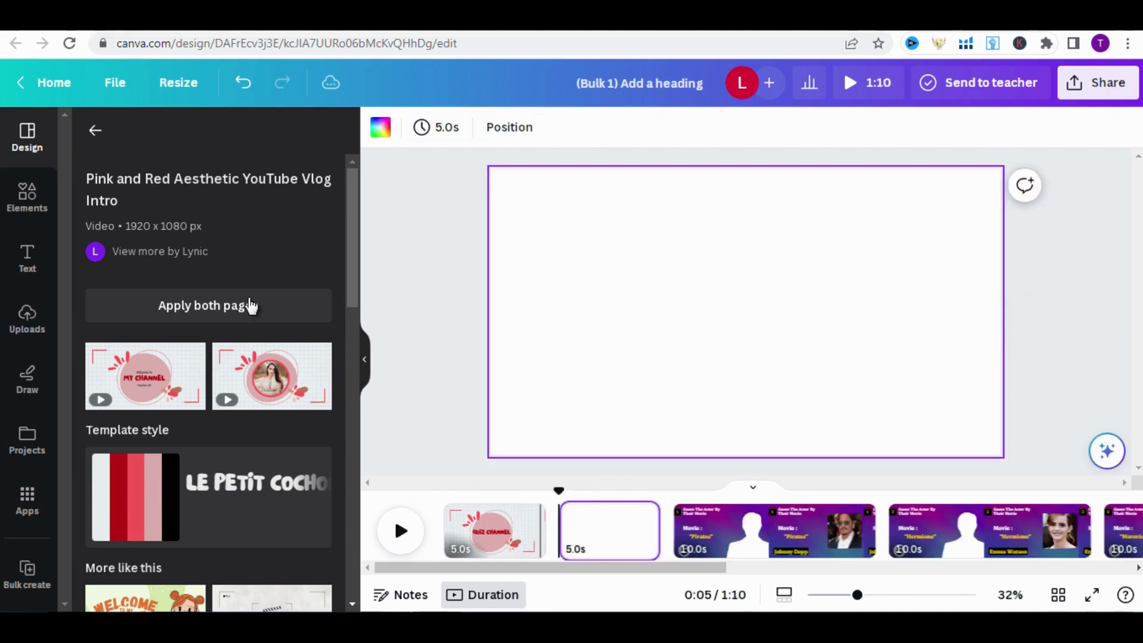
pyautogui.click(38, 219)
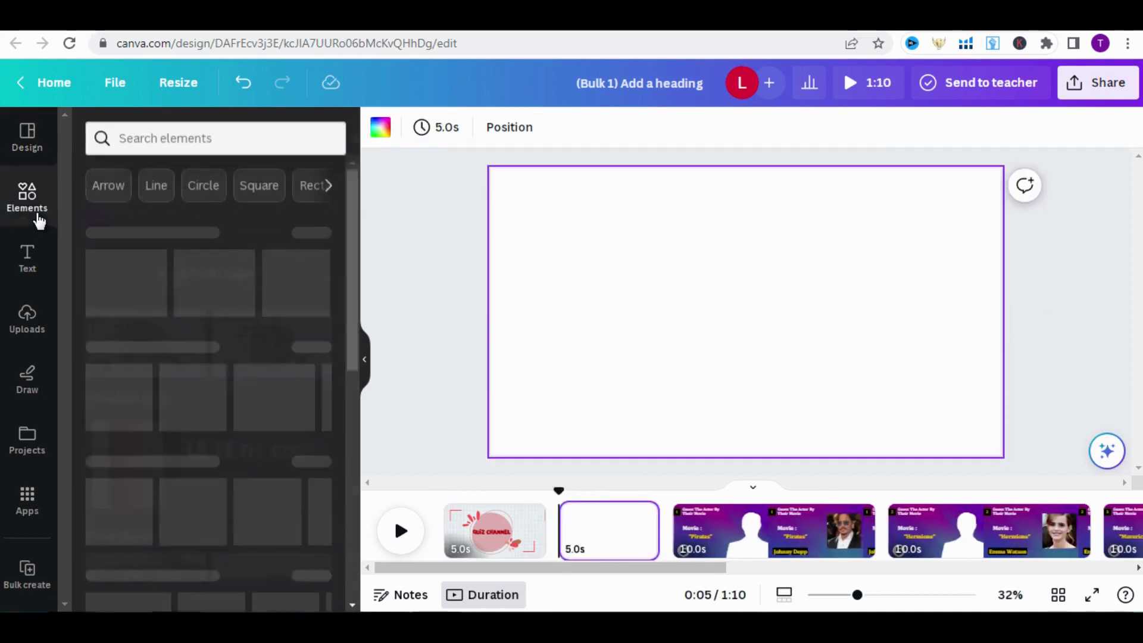
pyautogui.click(165, 132)
pyautogui.write('cin')
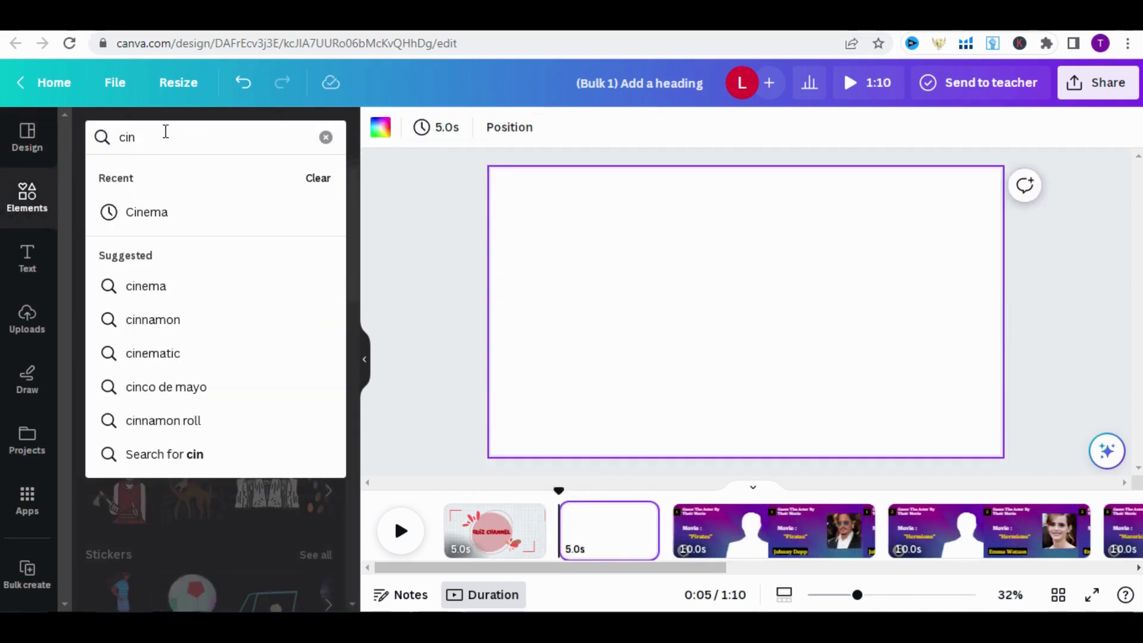
pyautogui.click(148, 205)
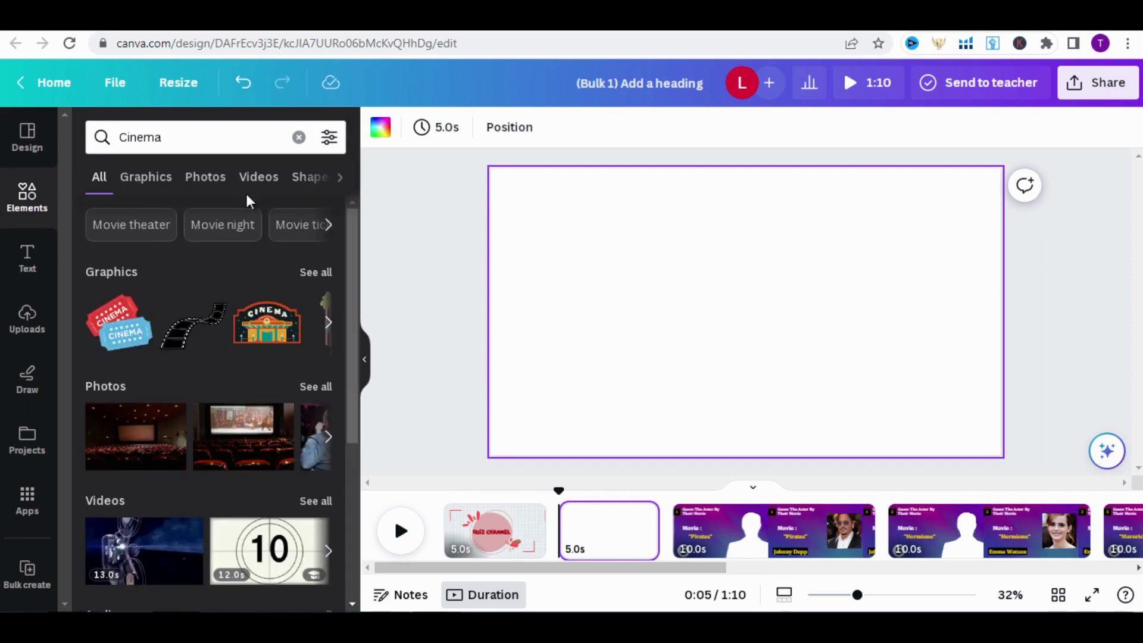
pyautogui.click(269, 184)
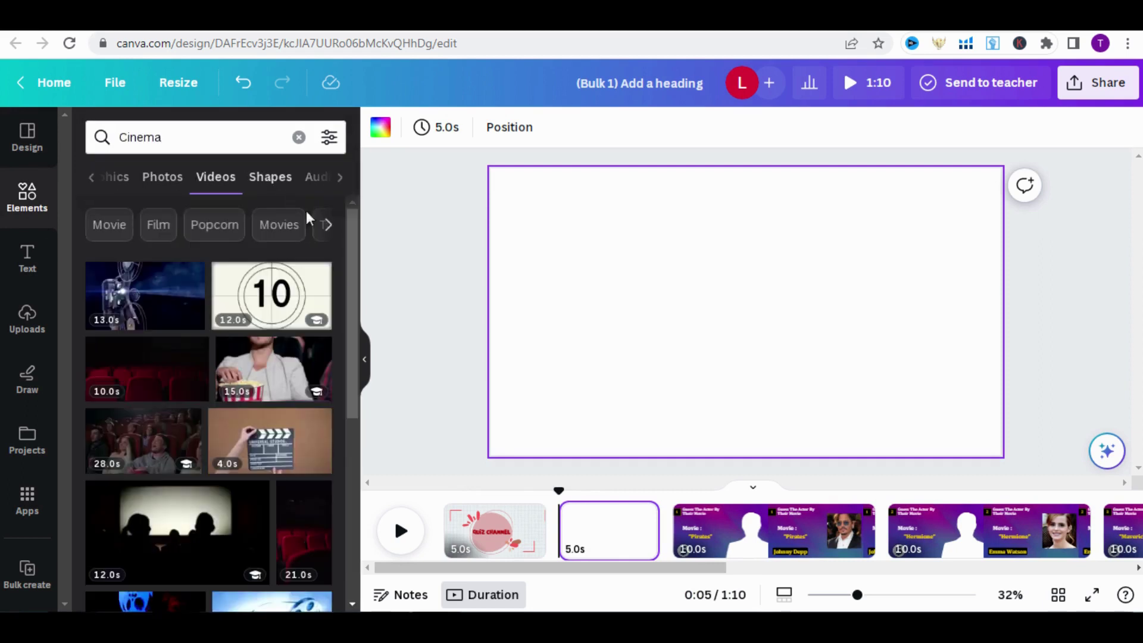
pyautogui.click(162, 380)
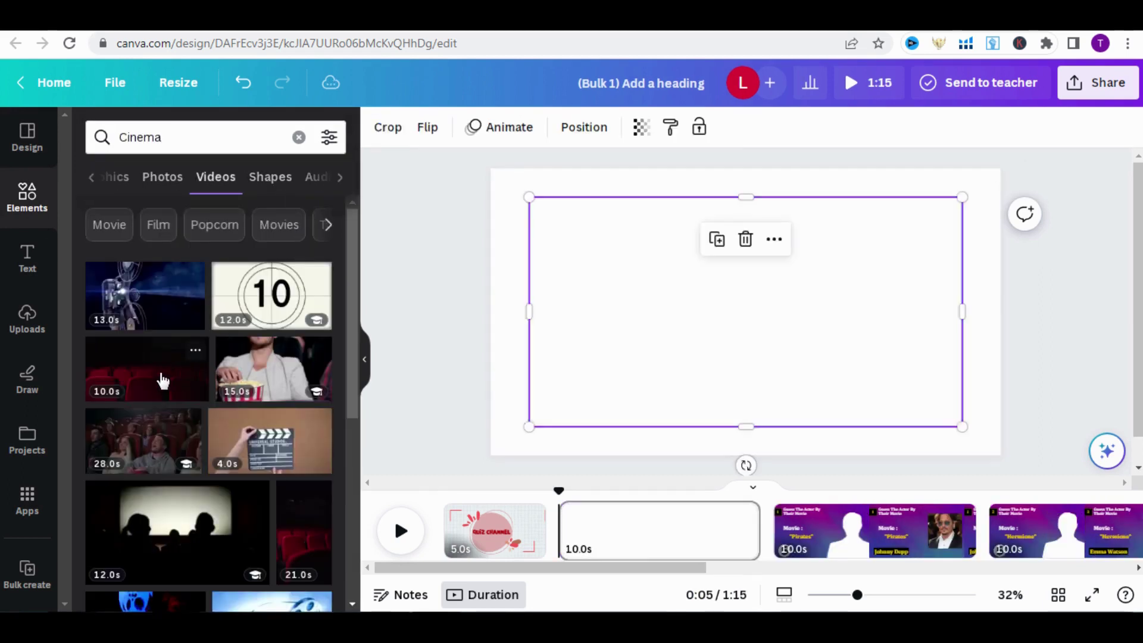
pyautogui.moveTo(529, 196); pyautogui.dragTo(476, 169)
# - Copy the quiz heading onto the cinema page as a large centred 'CAN YOU GUESS THE ACTOR BY THEIR MOVIE?' title
pyautogui.scroll(-3, 636, 212)
pyautogui.click(636, 213)
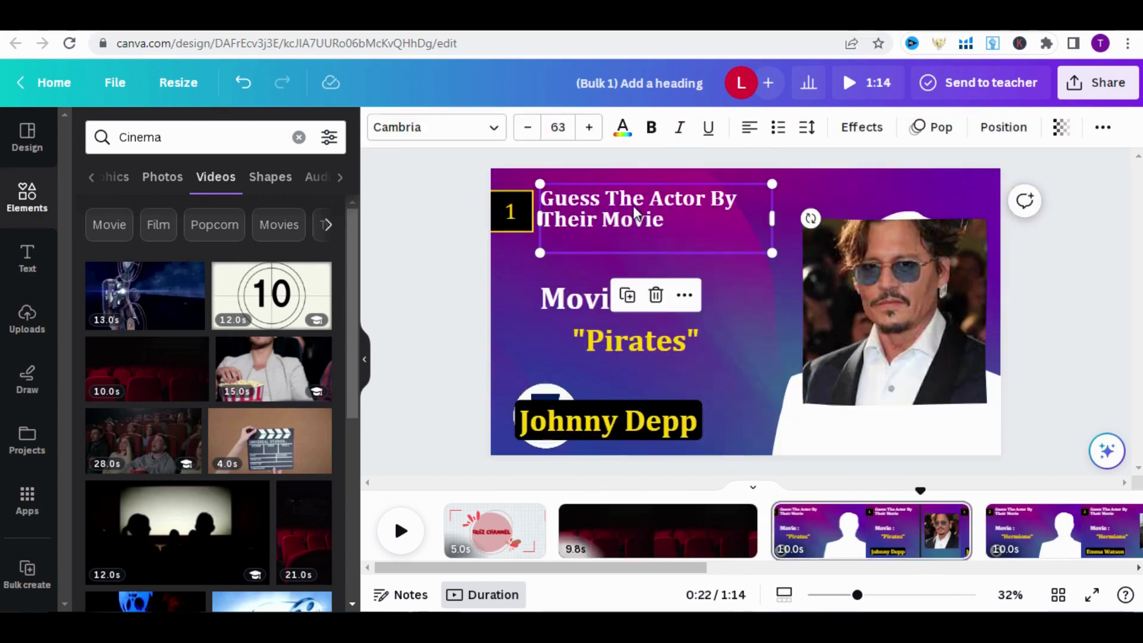
pyautogui.hotkey('ctrl', 'd')
pyautogui.moveTo(637, 220); pyautogui.dragTo(710, 341)
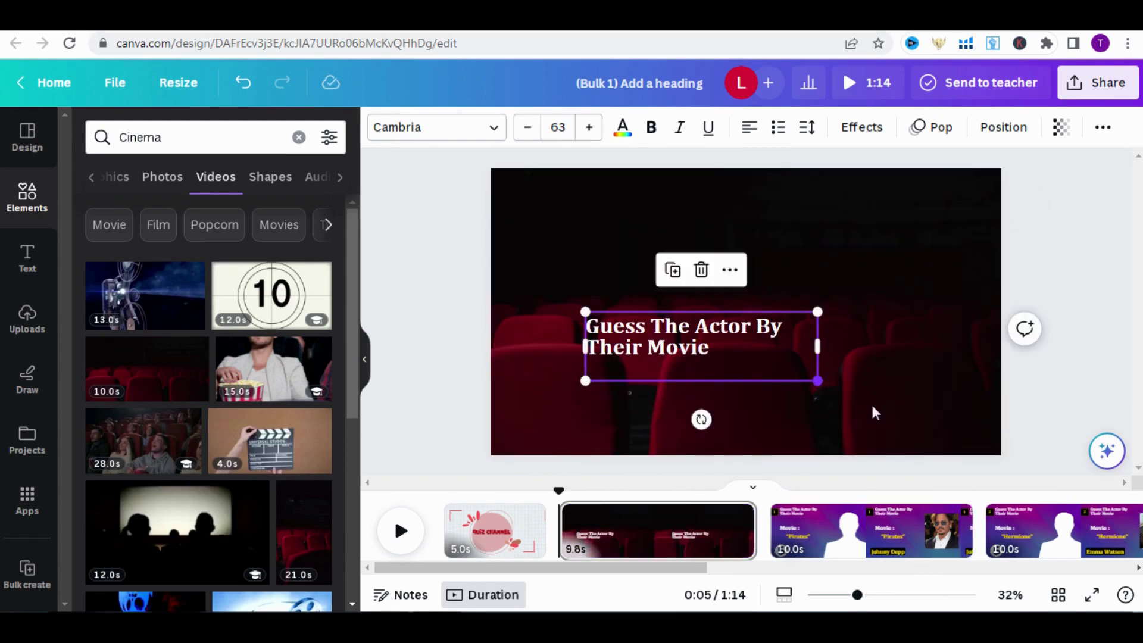
pyautogui.moveTo(817, 380); pyautogui.dragTo(903, 403)
pyautogui.doubleClick(629, 292)
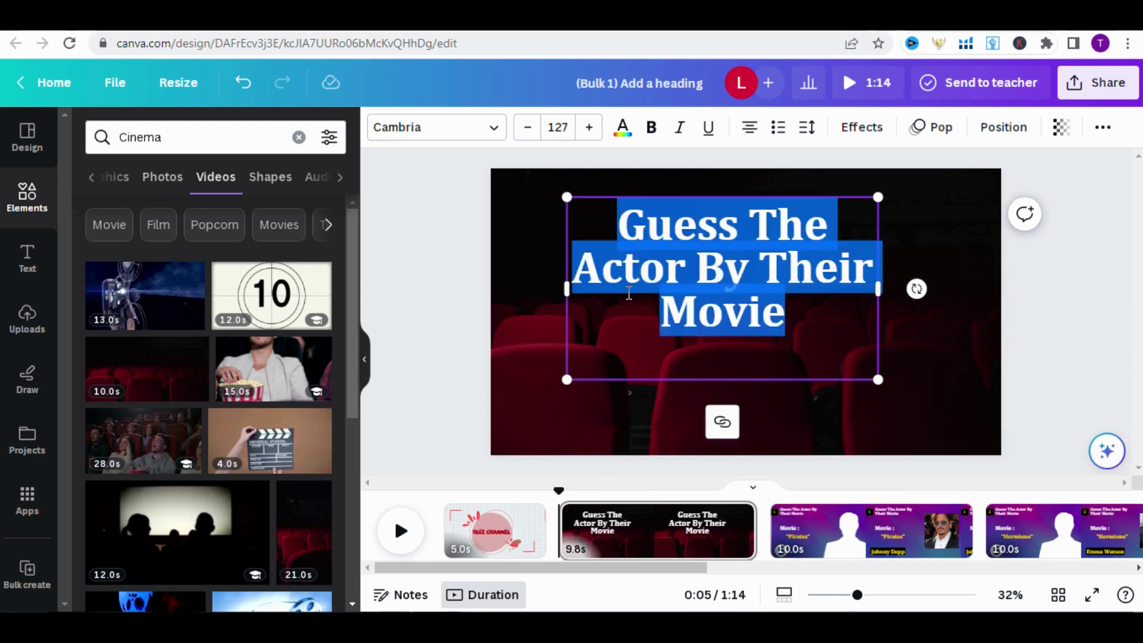
pyautogui.write('CAN YOU GUESS THE ACTOR BY THEIR MOVIE?')
pyautogui.moveTo(798, 315); pyautogui.dragTo(812, 307)
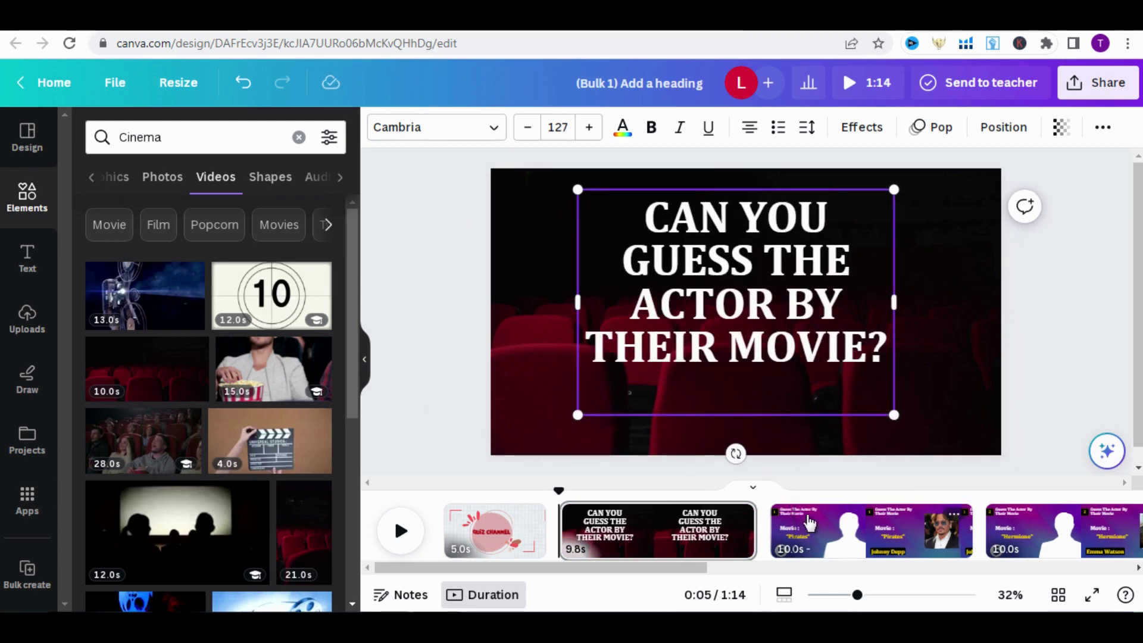
pyautogui.click(927, 370)
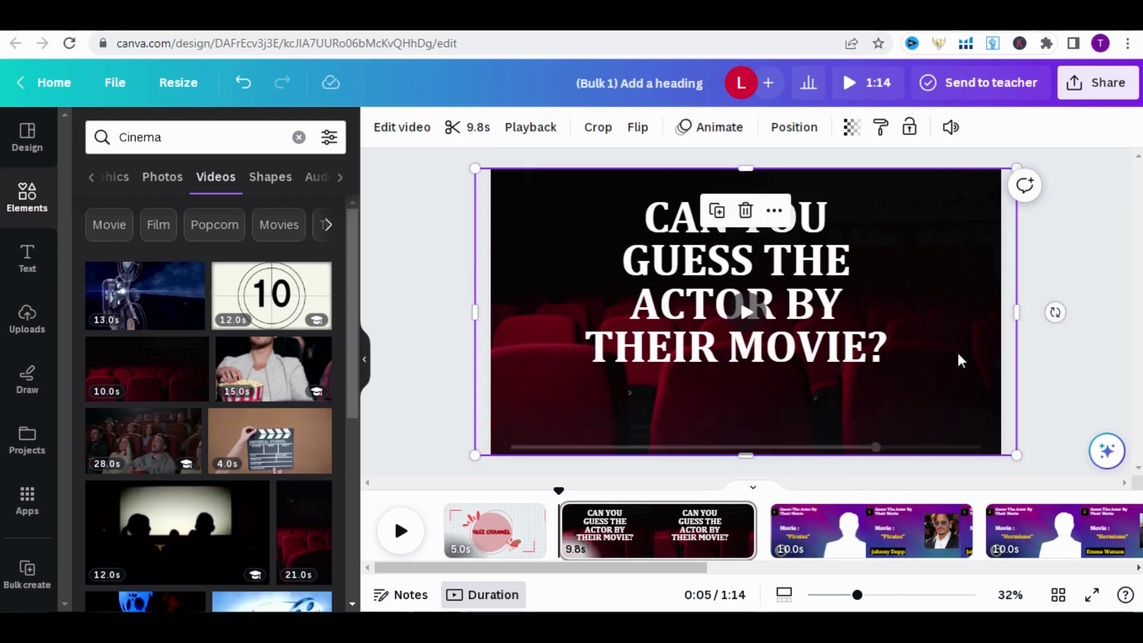
pyautogui.click(1077, 328)
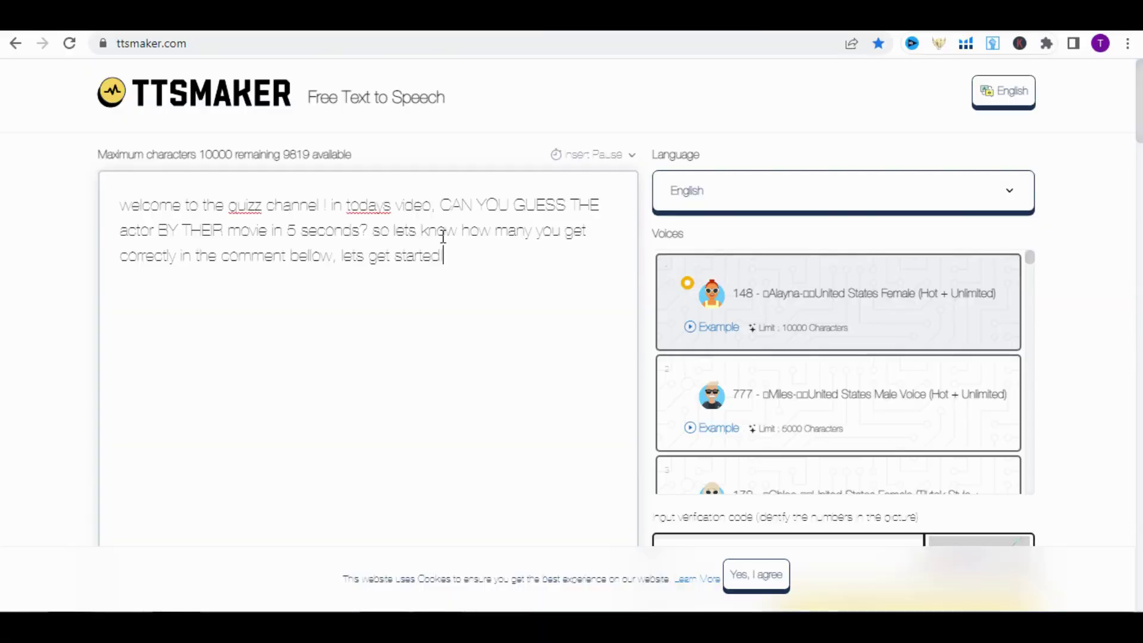
# - Pick the Chloe voice, set Voice Speed to 1.1x, and convert the intro script to speech
pyautogui.scroll(-1, 565, 252)
pyautogui.scroll(-3, 691, 270)
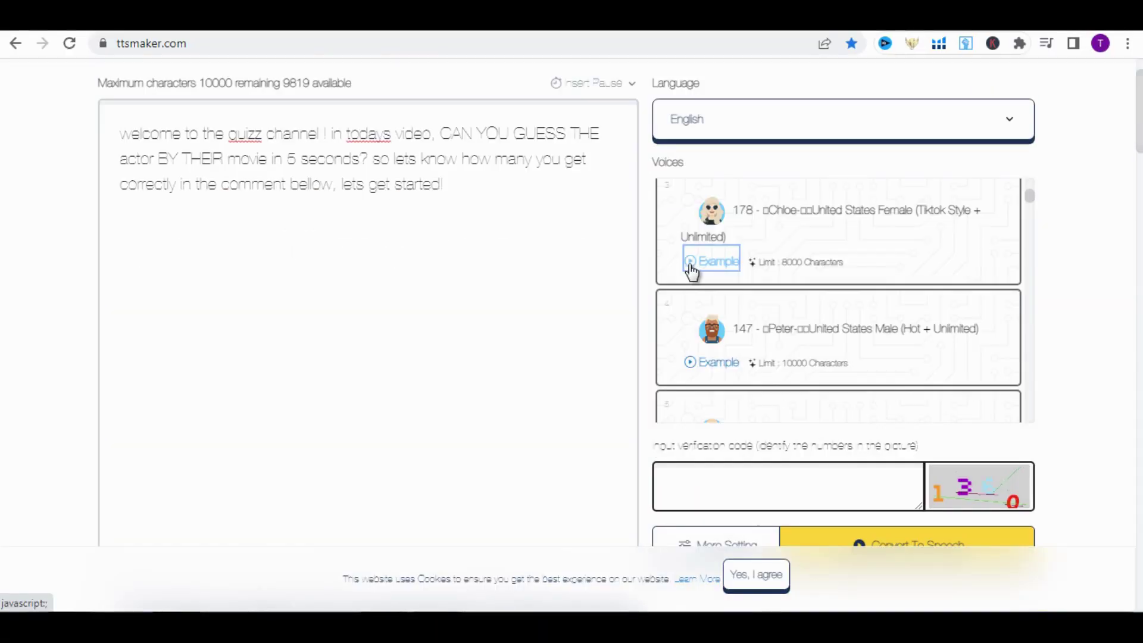
pyautogui.click(686, 208)
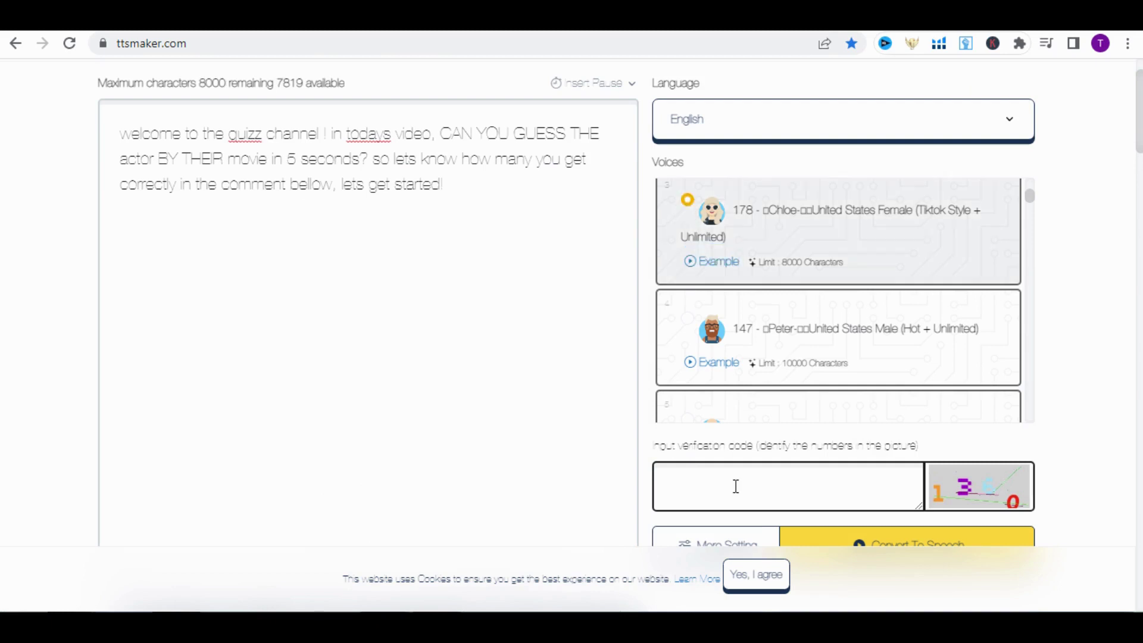
pyautogui.scroll(-8, 735, 487)
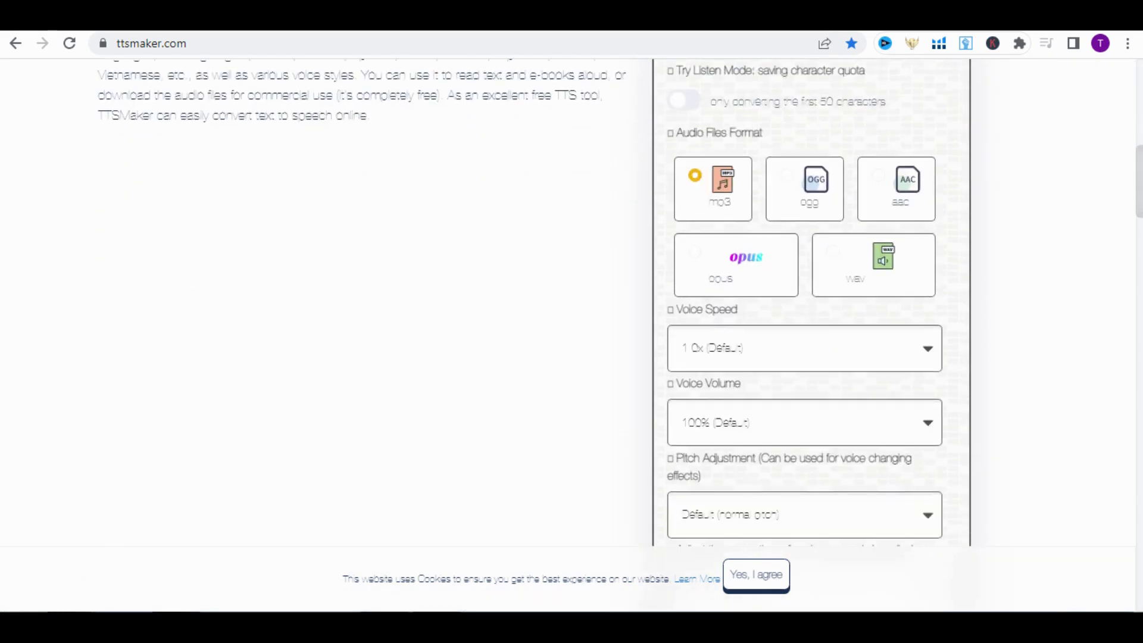
pyautogui.scroll(-1, 956, 309)
pyautogui.click(921, 318)
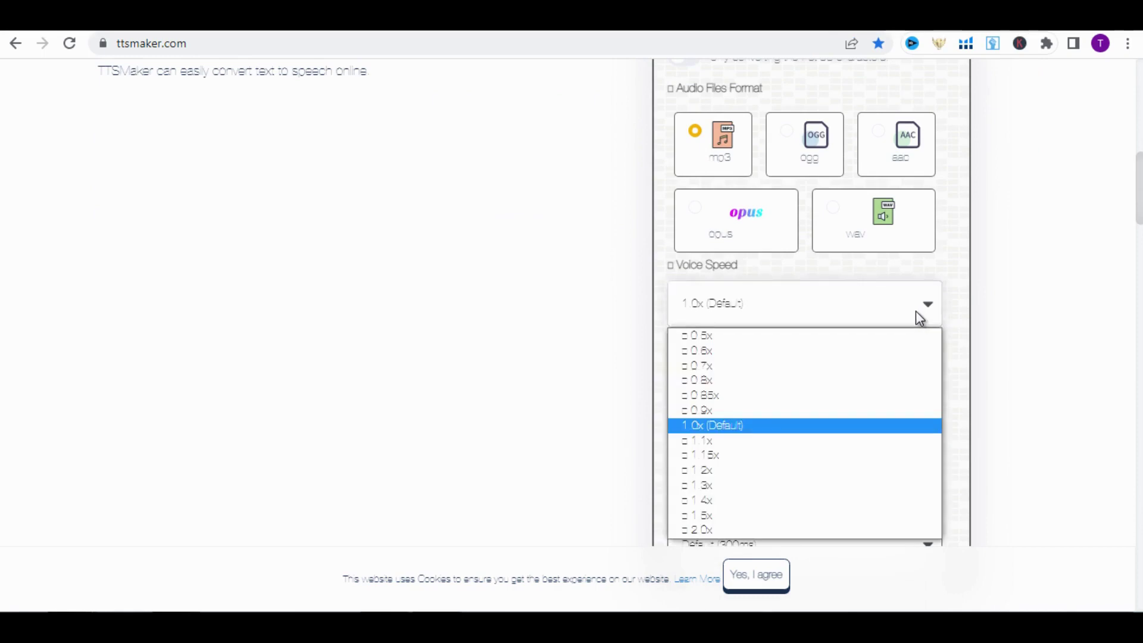
pyautogui.click(738, 441)
pyautogui.scroll(3, 739, 440)
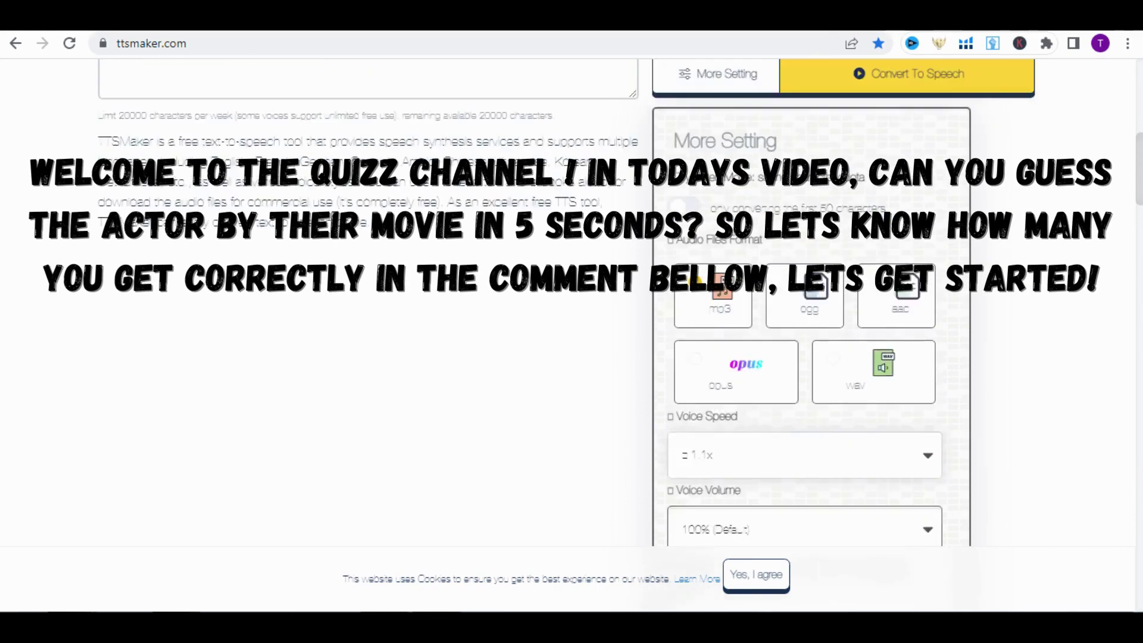
pyautogui.scroll(7, 851, 353)
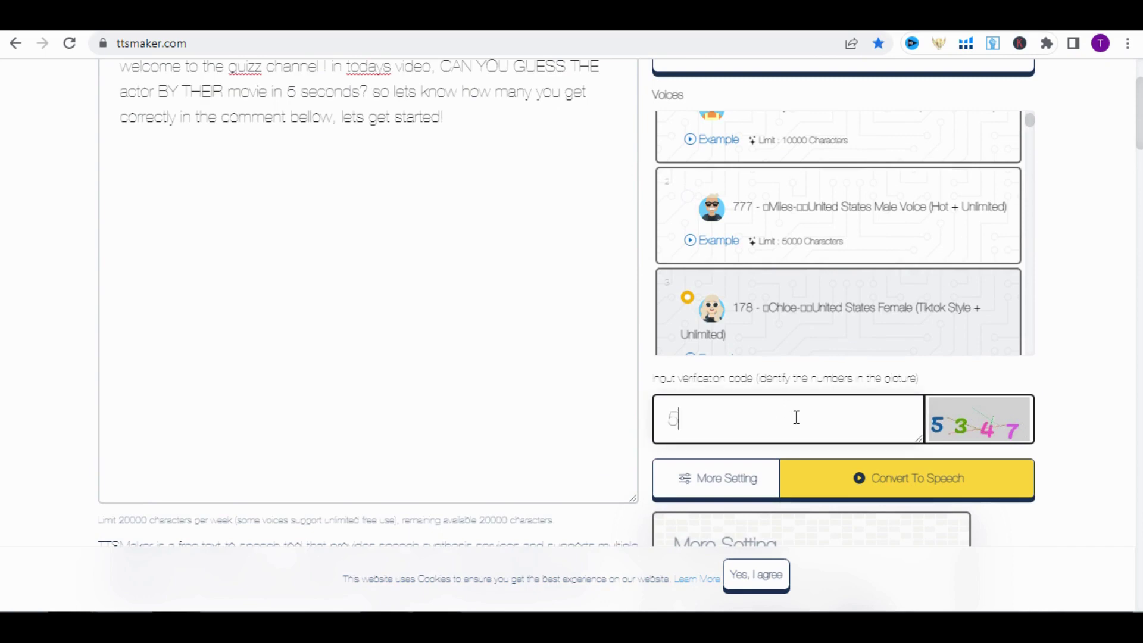
pyautogui.click(836, 473)
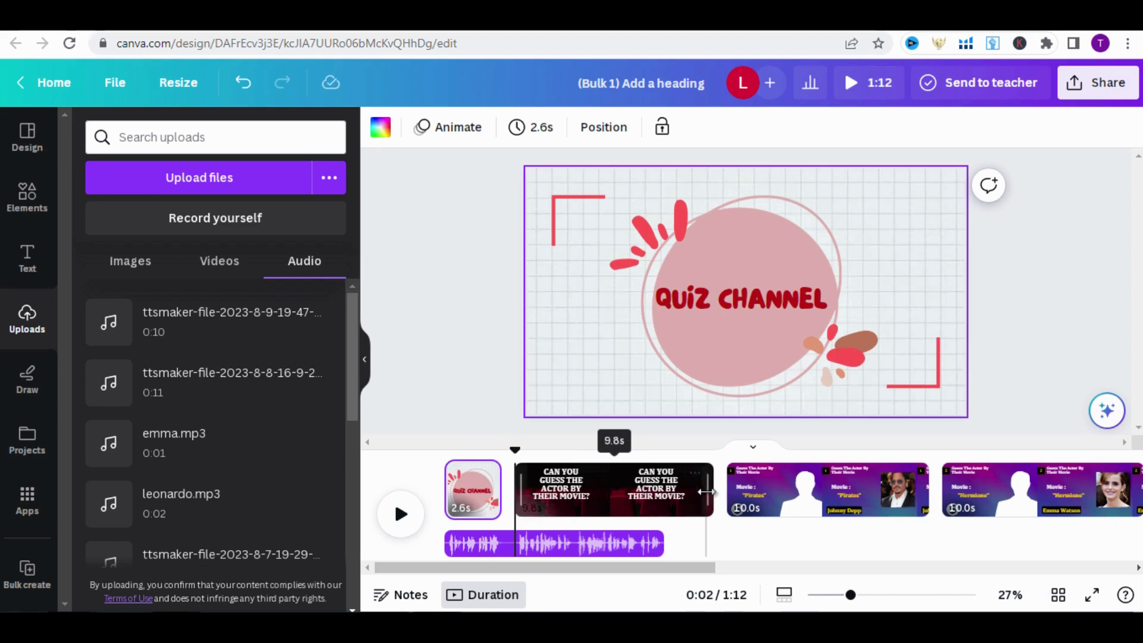
# - Trim the cinema title page from 9.8 to 7.4 seconds and play back the opening to check it
pyautogui.moveTo(713, 489); pyautogui.dragTo(661, 489)
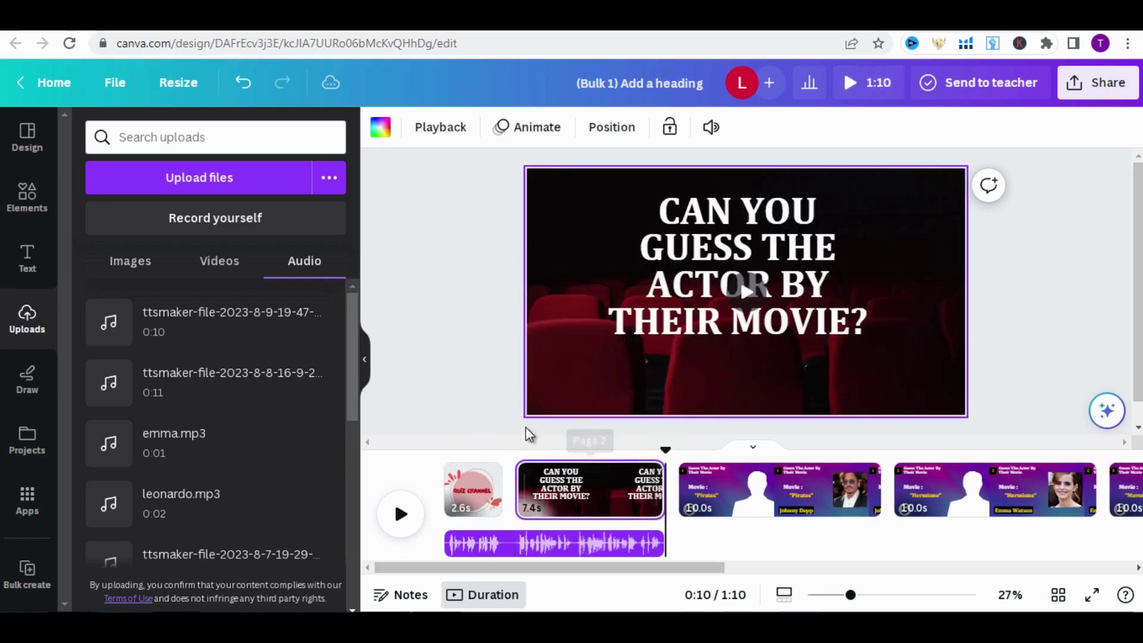
pyautogui.click(399, 514)
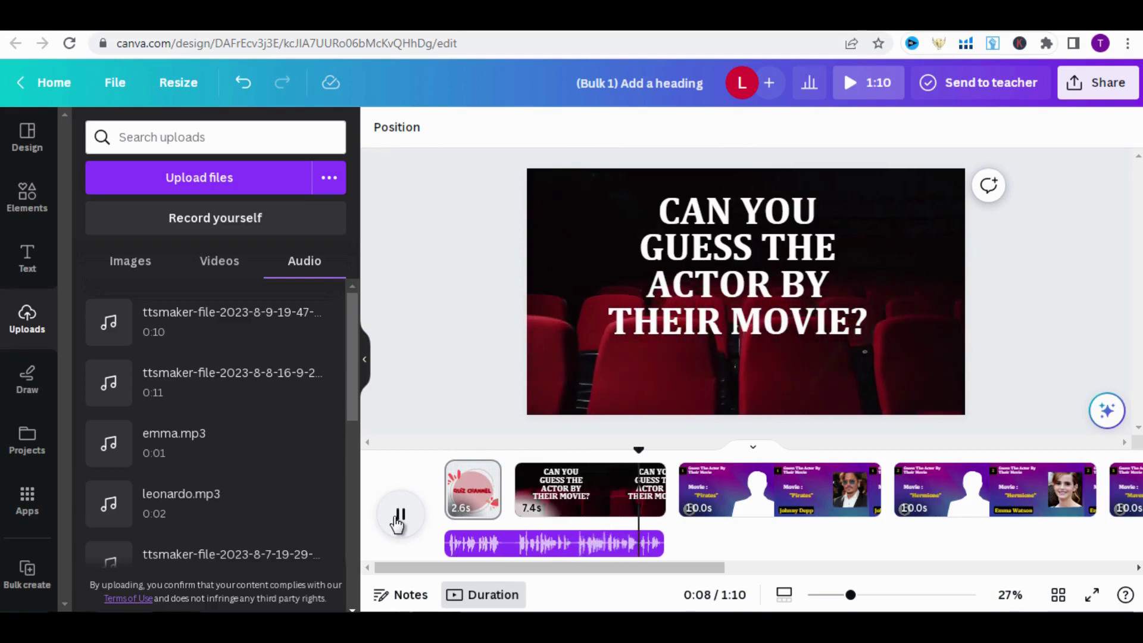
pyautogui.click(399, 515)
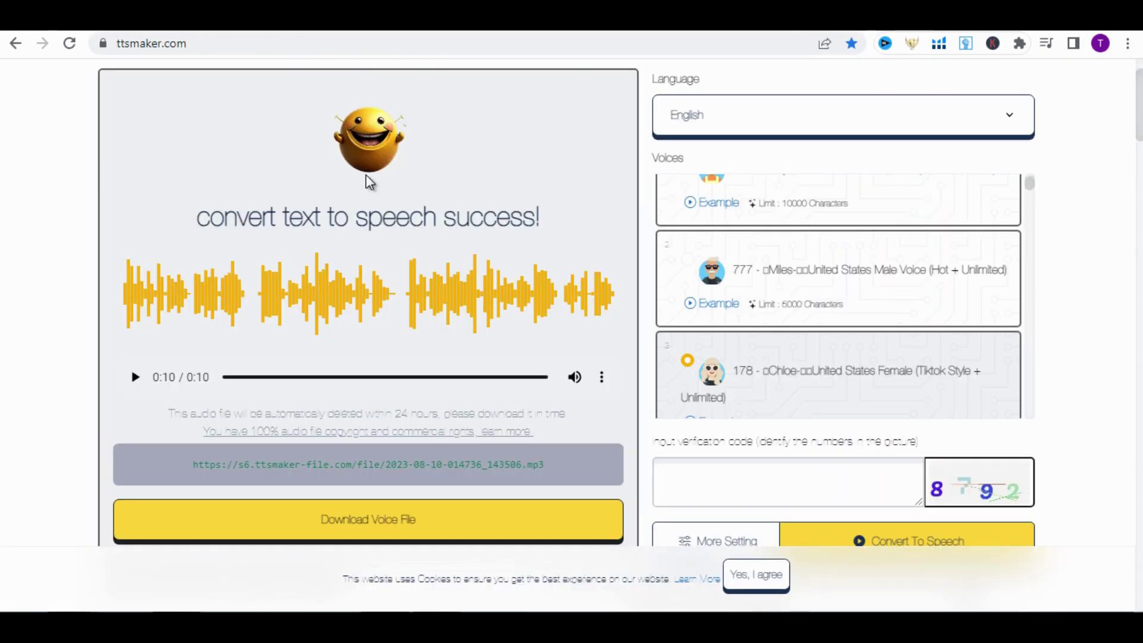
# - Replace the whole TTSMaker intro script with the pasted actor name 'Johnny Depp'
pyautogui.scroll(-7, 681, 264)
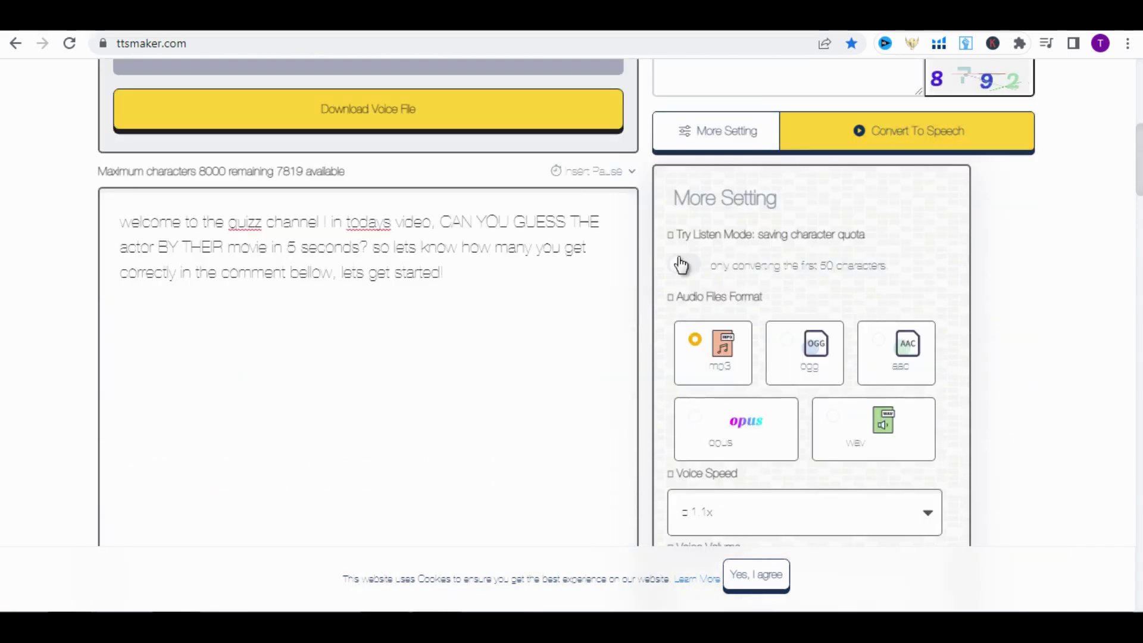
pyautogui.moveTo(501, 269); pyautogui.dragTo(89, 217)
pyautogui.write('Johnny Depp')
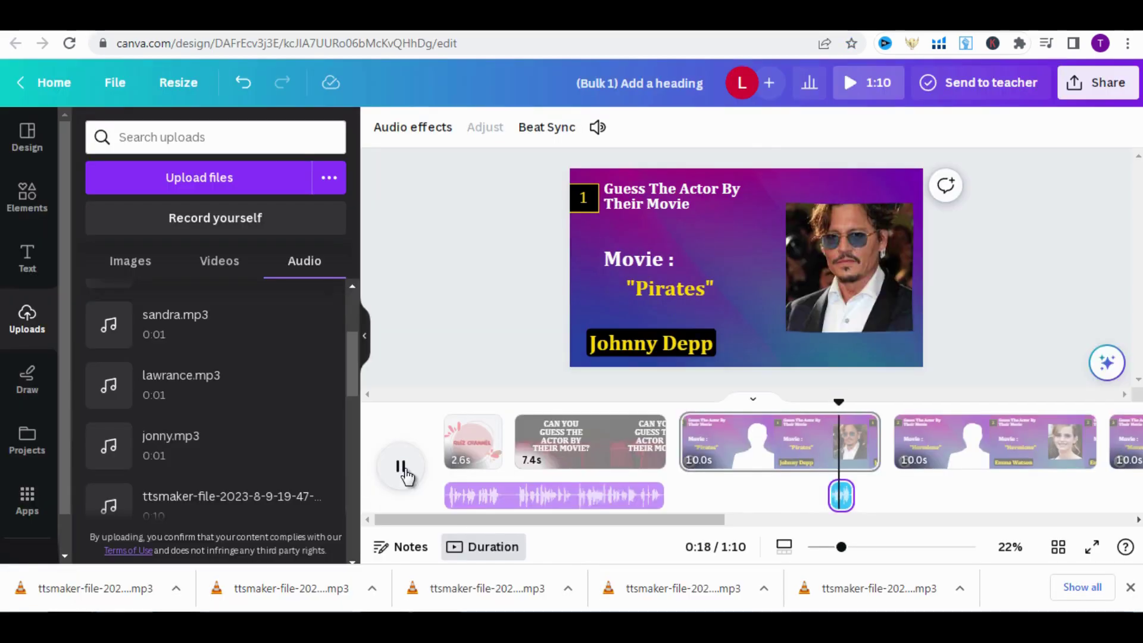
# - Apply the THANKS outro template from an outro search to the blank last page and play it with its voiceover
pyautogui.click(408, 482)
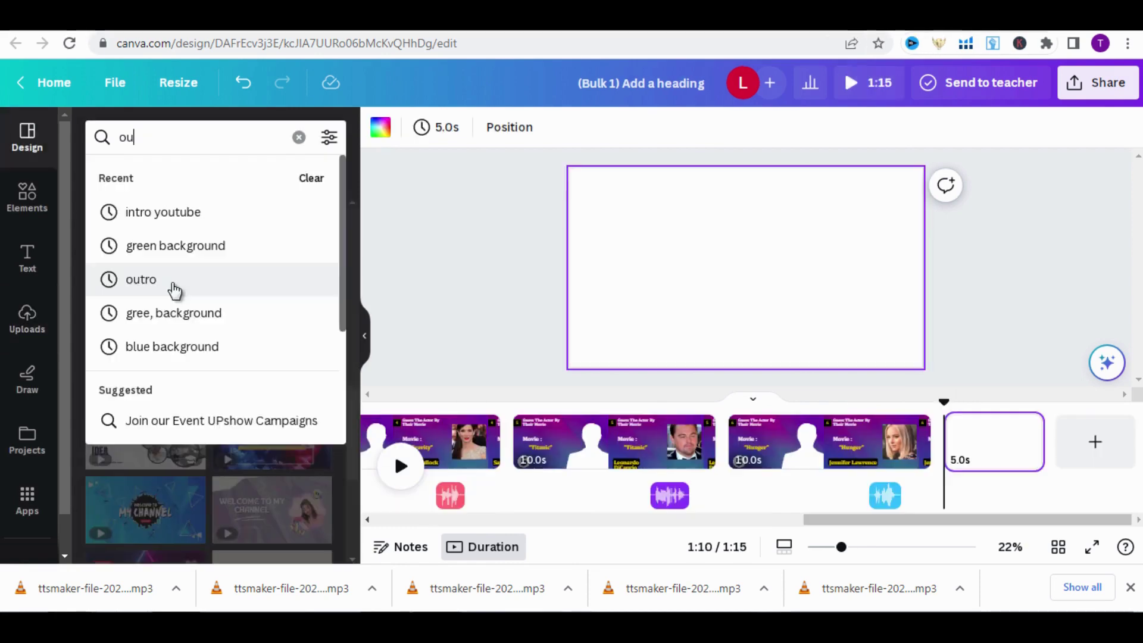
pyautogui.click(175, 284)
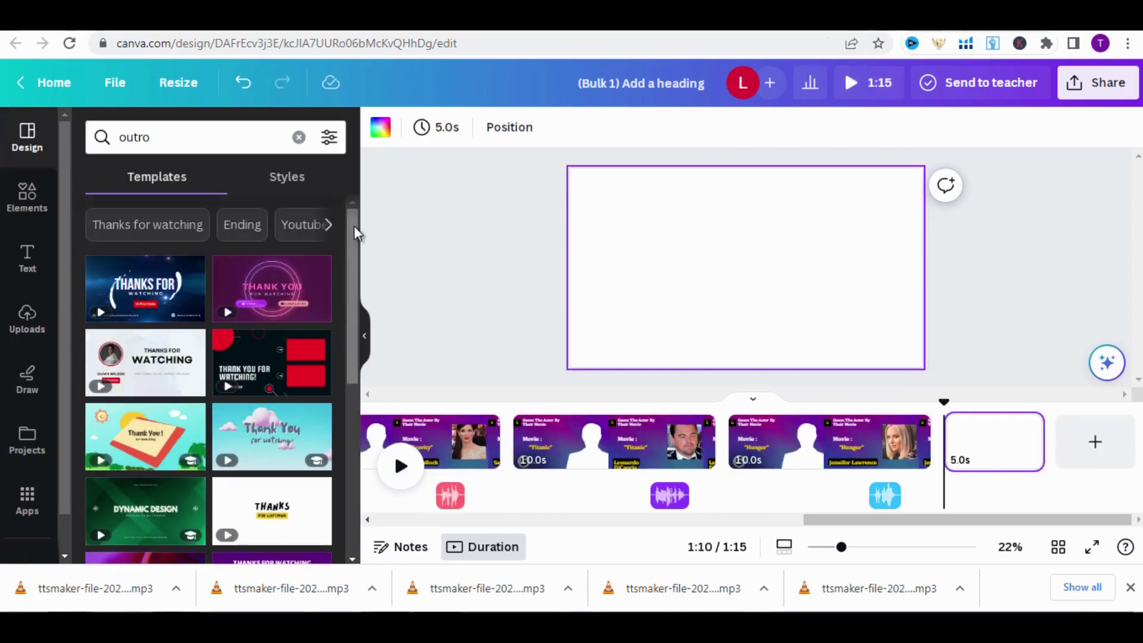
pyautogui.scroll(-4, 293, 311)
pyautogui.click(294, 311)
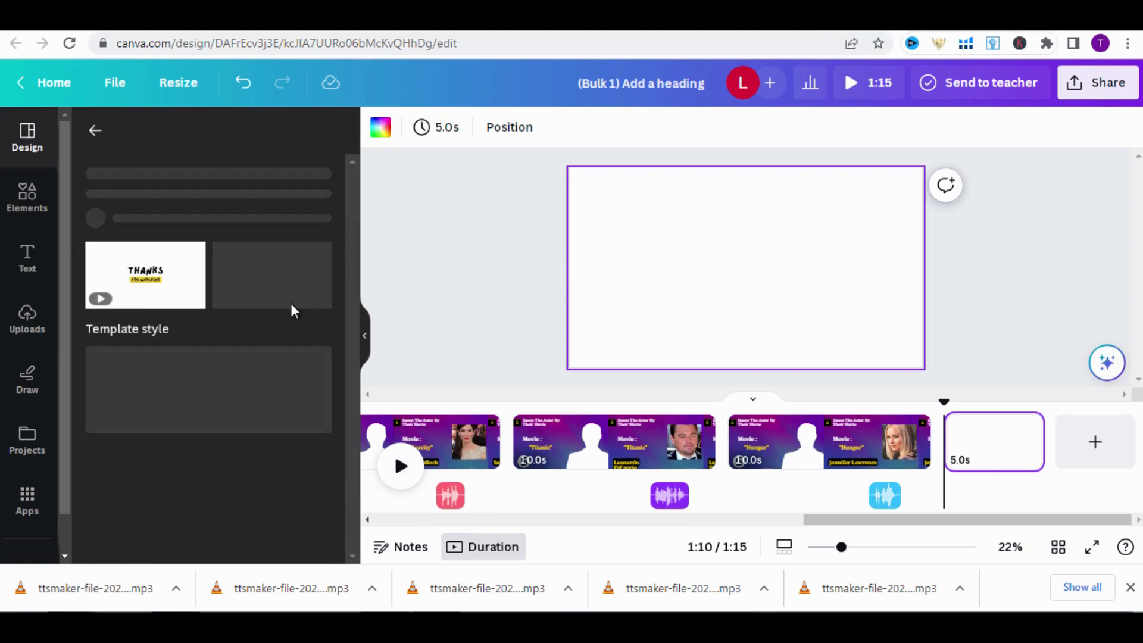
pyautogui.click(169, 403)
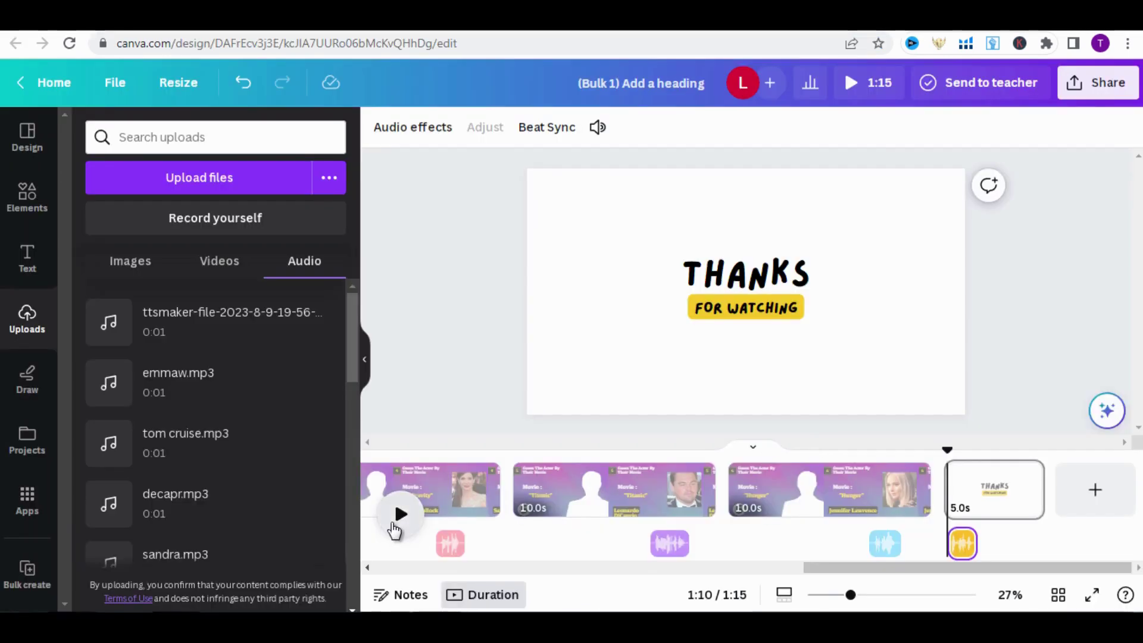
pyautogui.click(395, 513)
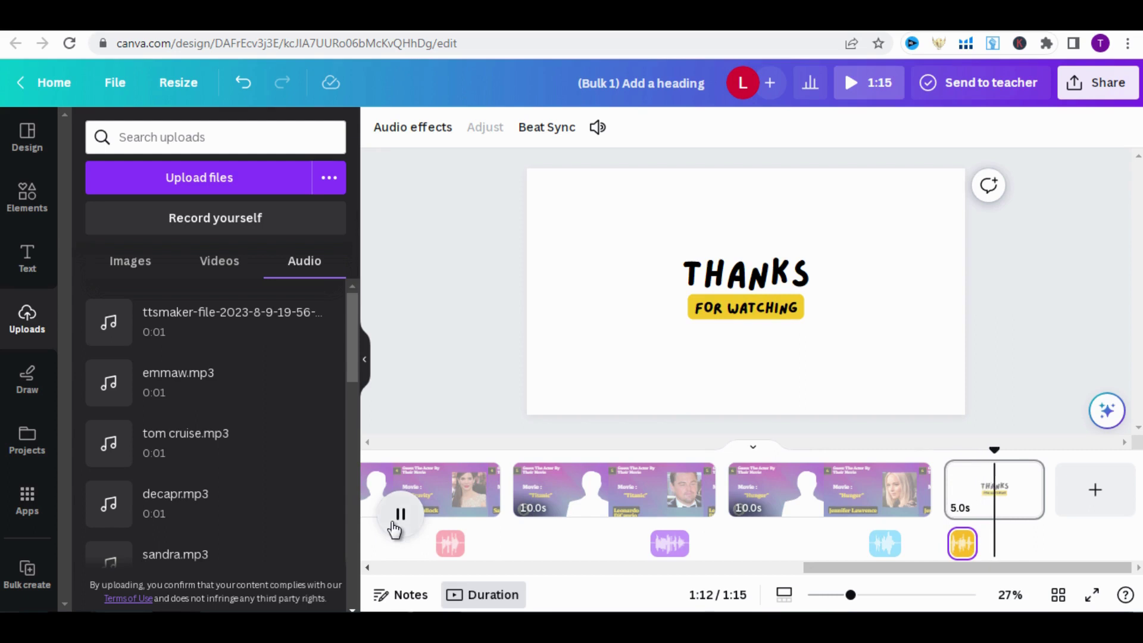
# - Download all 9 quiz pages as a 1080p MP4 video
pyautogui.click(1098, 82)
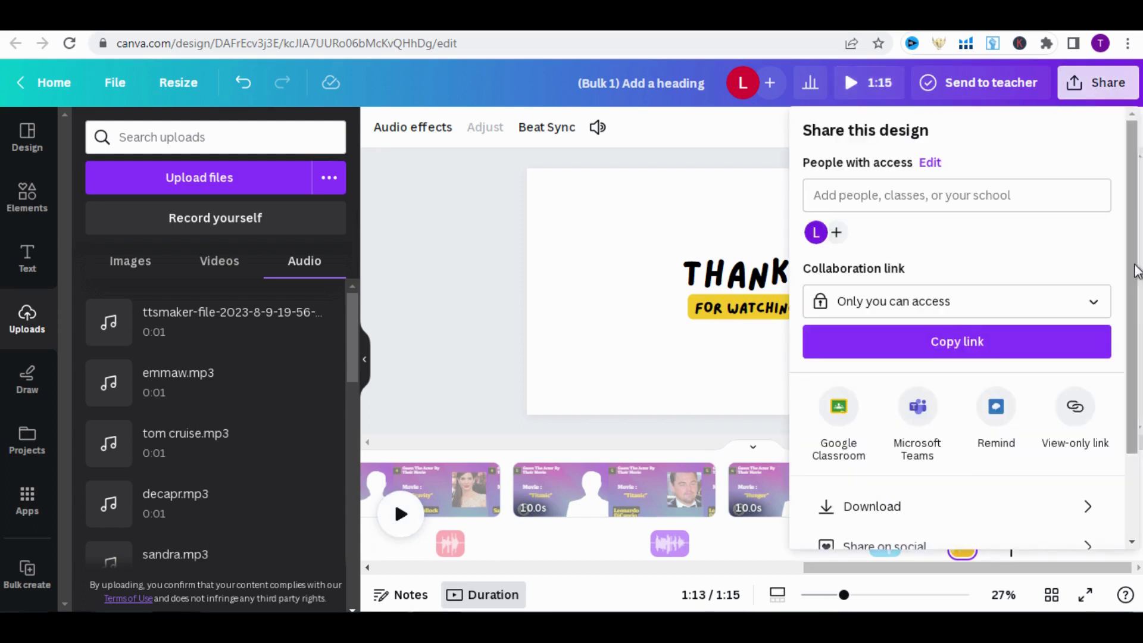
pyautogui.scroll(-2, 1137, 270)
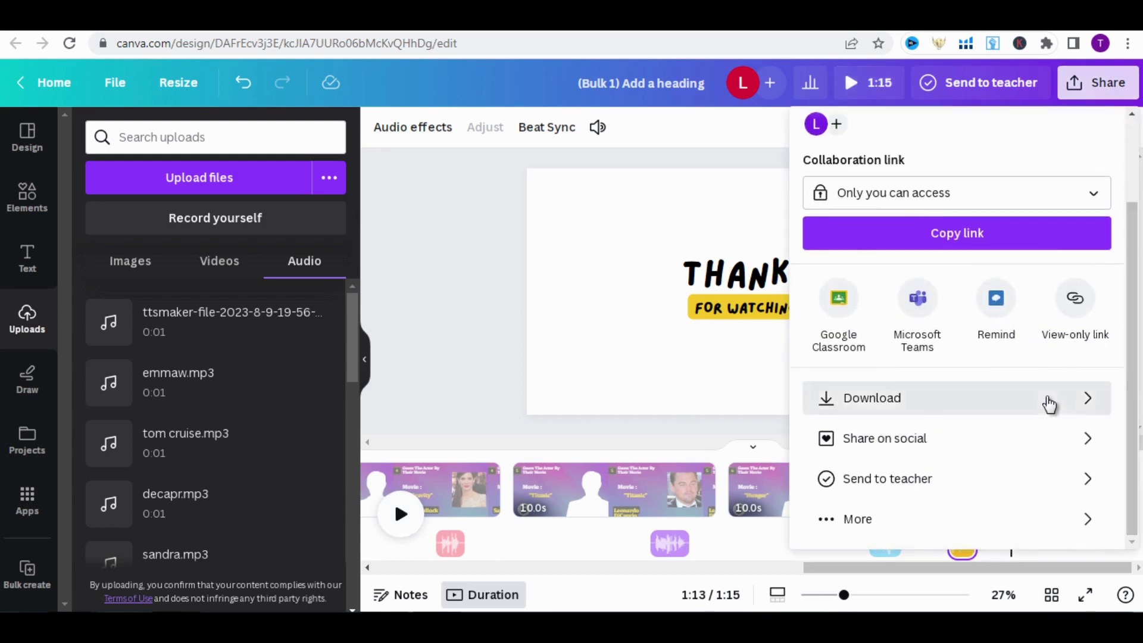
pyautogui.click(1048, 405)
pyautogui.click(954, 457)
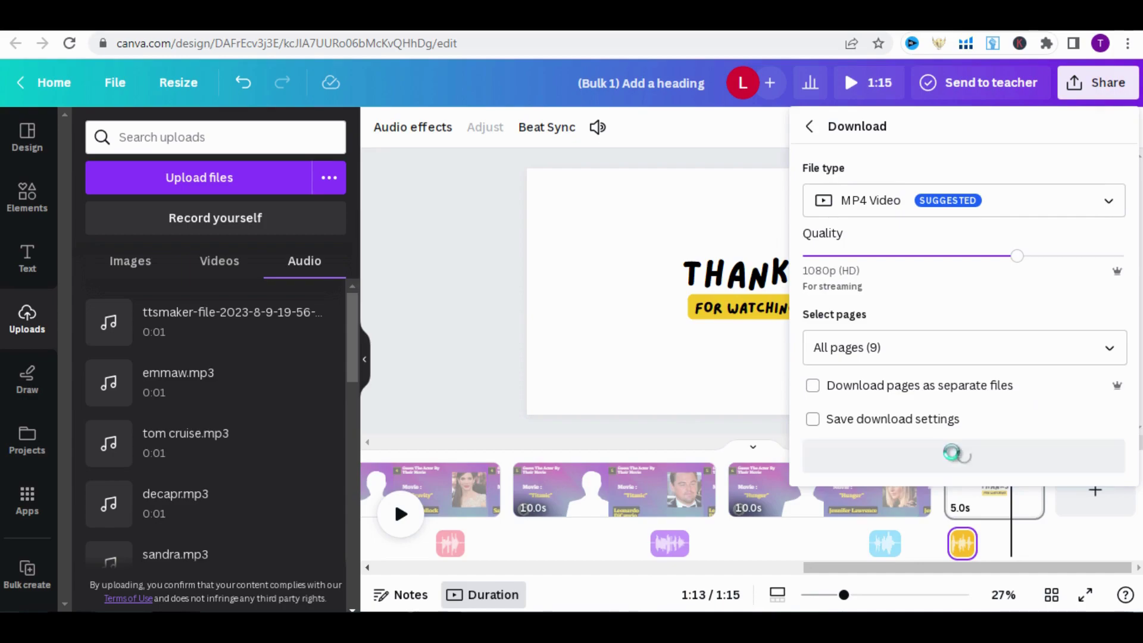